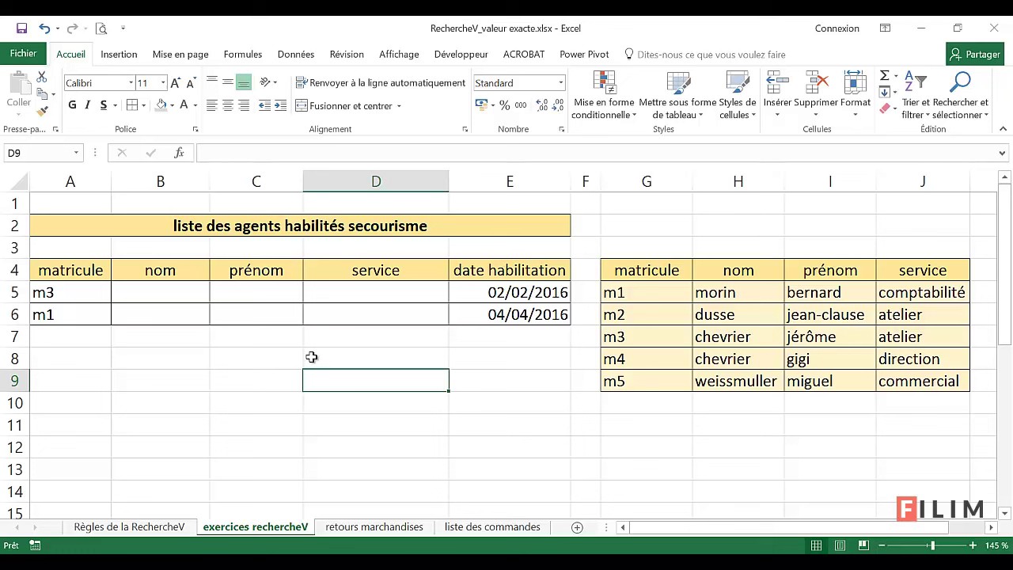
Select and then deselect the agent list area to look it over.
left_click(357, 358)
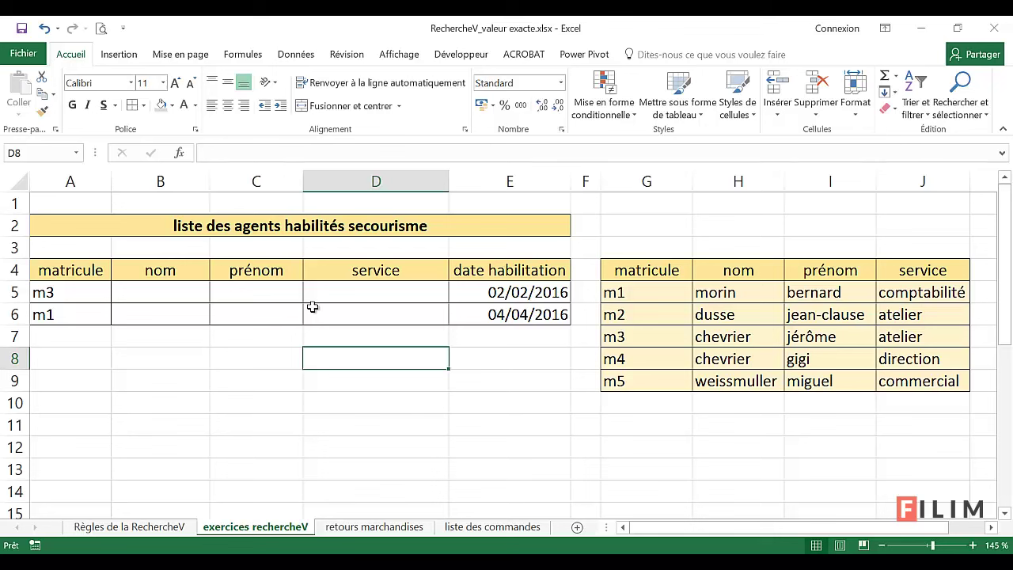
left_click(385, 396)
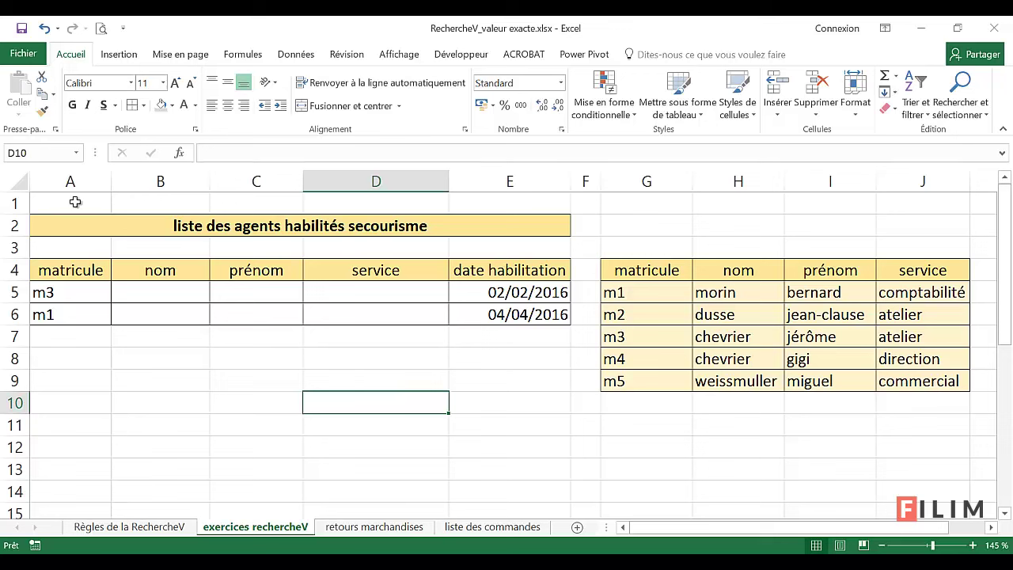
mouse_move(75, 198)
left_mouse_down()
mouse_move(410, 370)
mouse_move(411, 382)
left_mouse_up()
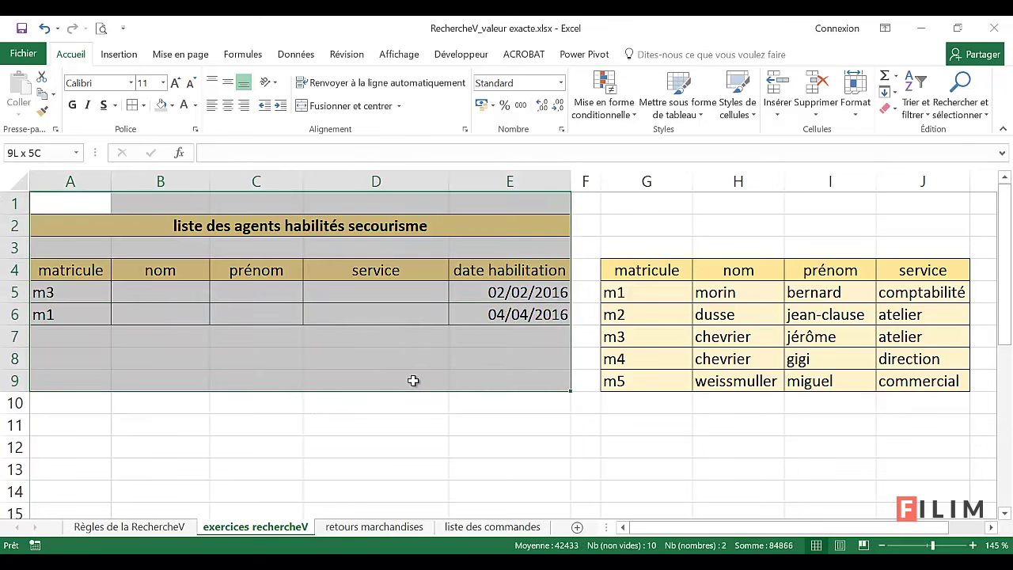
left_click(250, 348)
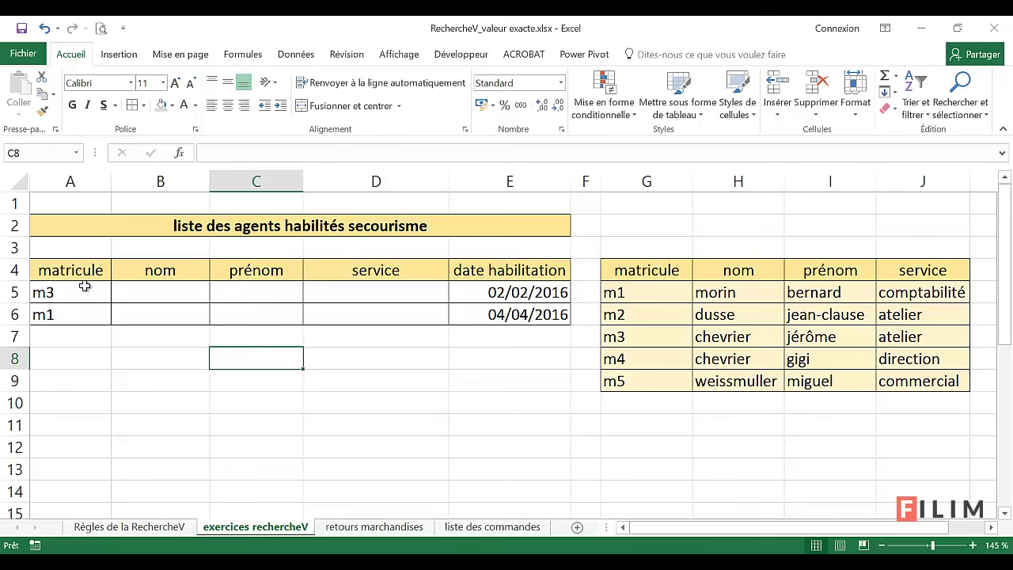
Inspect the staff table's matricules, qualification dates and the empty nom, prénom and service cells.
left_click(79, 313)
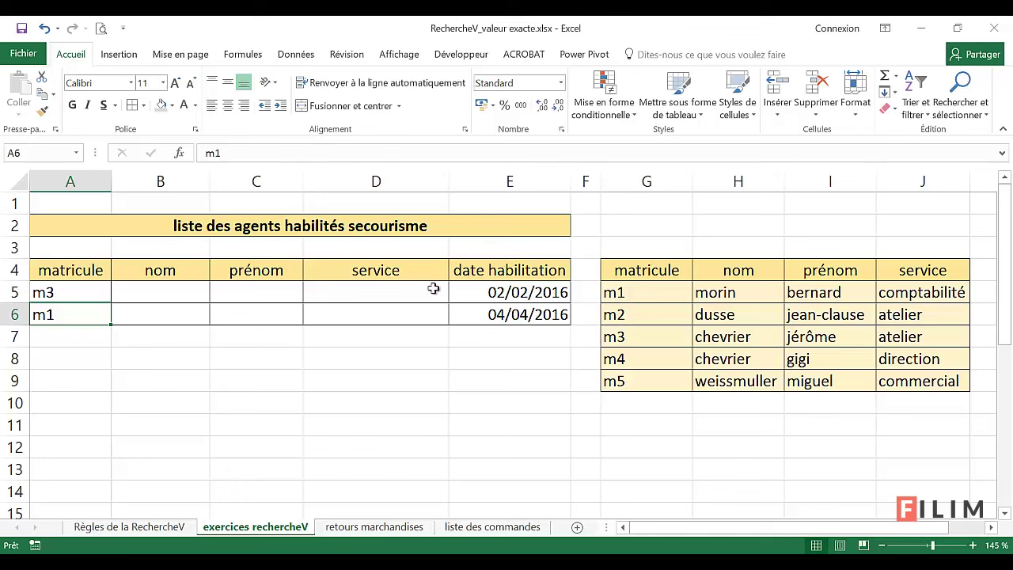
left_click_drag(481, 315, 480, 295)
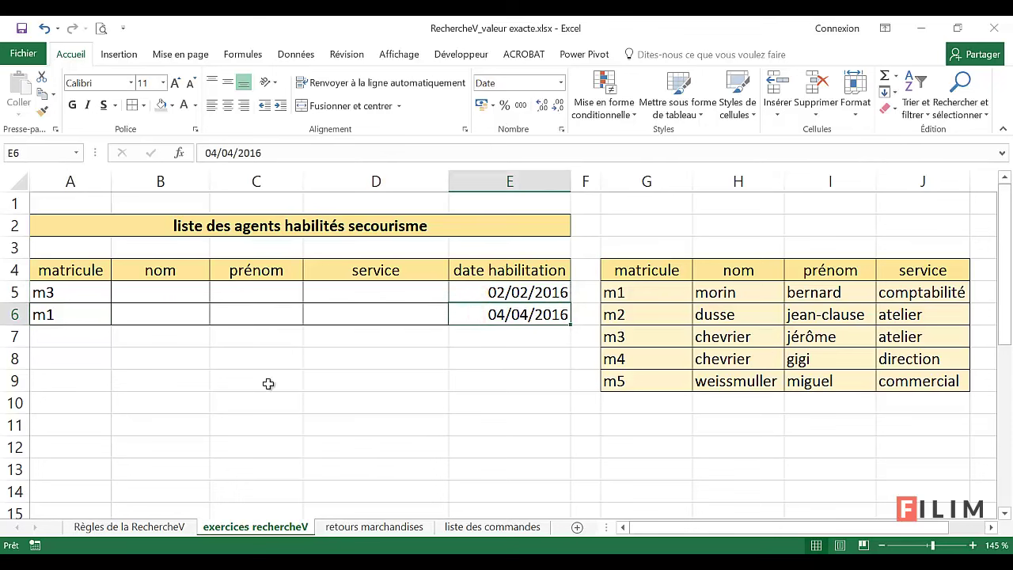
left_click(179, 292)
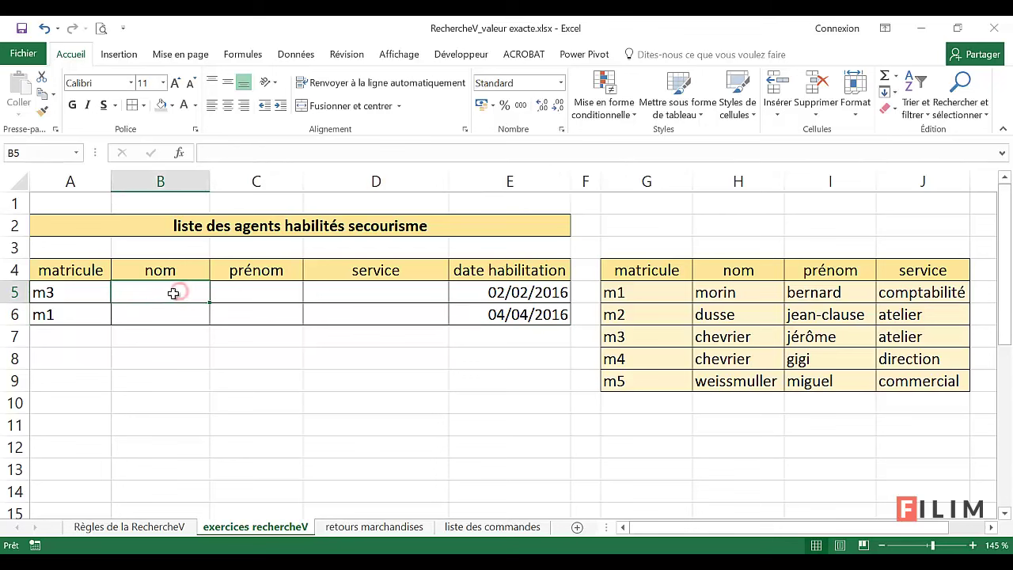
left_click(254, 291)
left_click(329, 287)
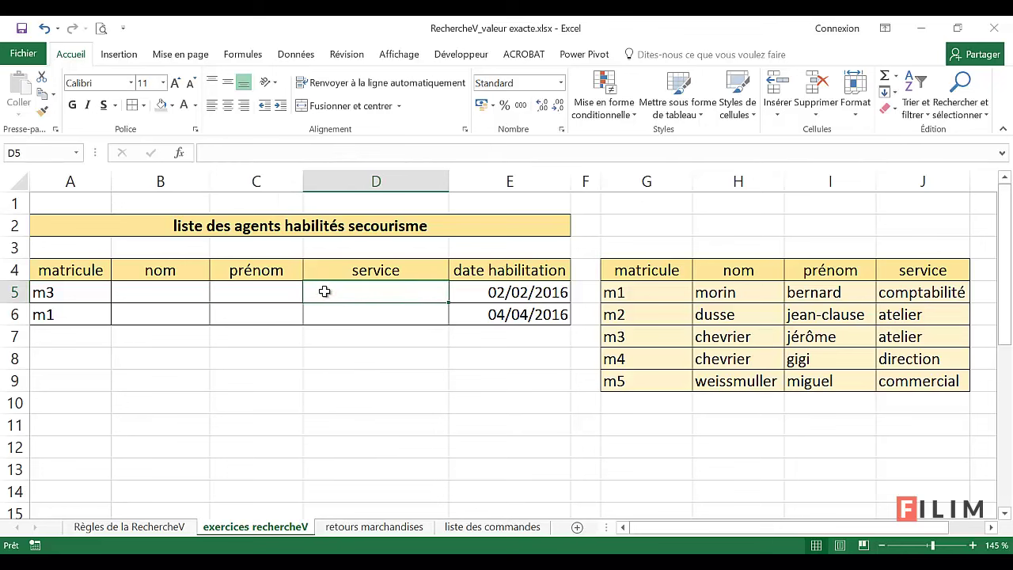
left_click_drag(68, 288, 75, 304)
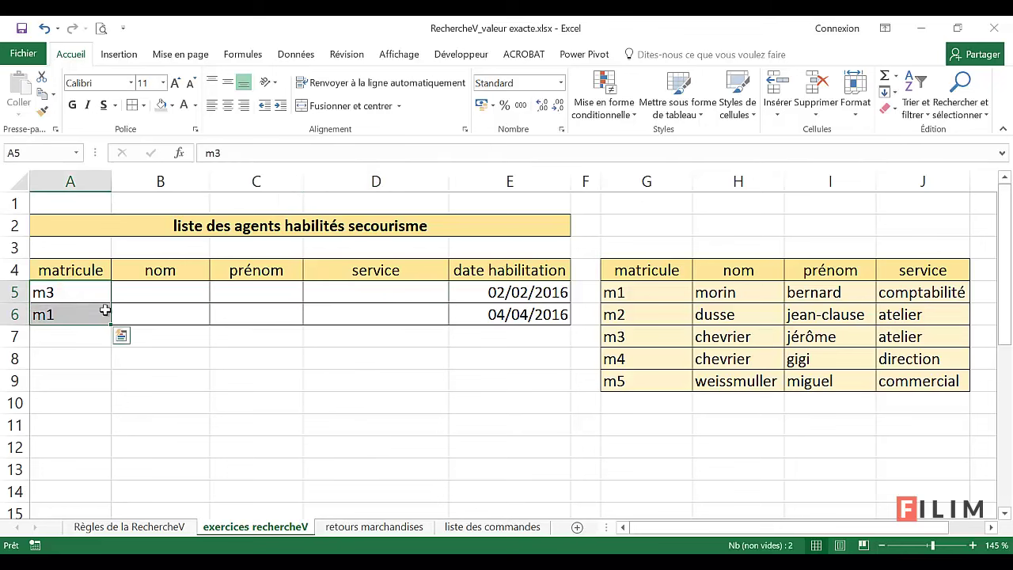
left_click_drag(162, 286, 335, 323)
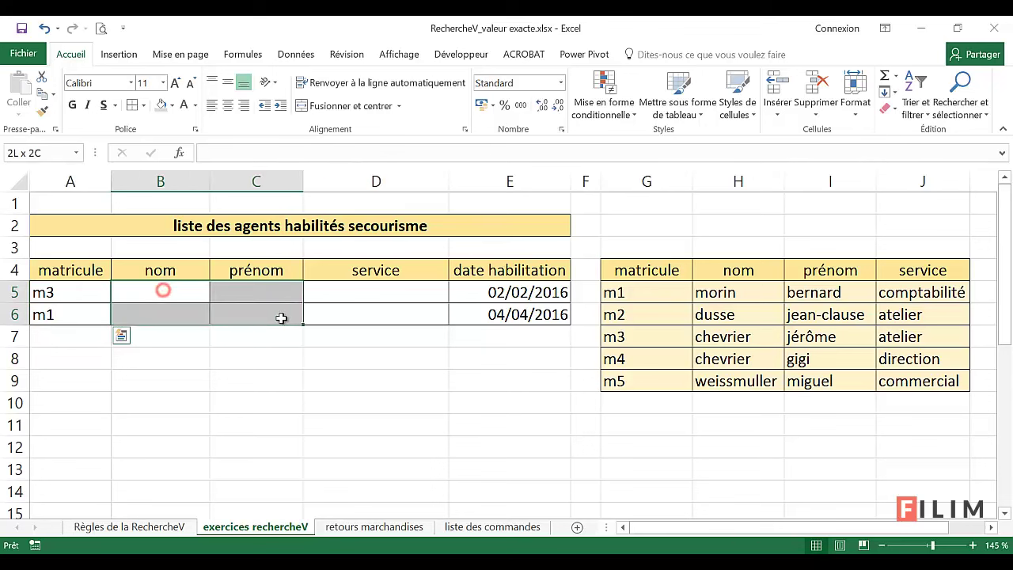
left_click(335, 322)
left_click_drag(201, 286, 315, 314)
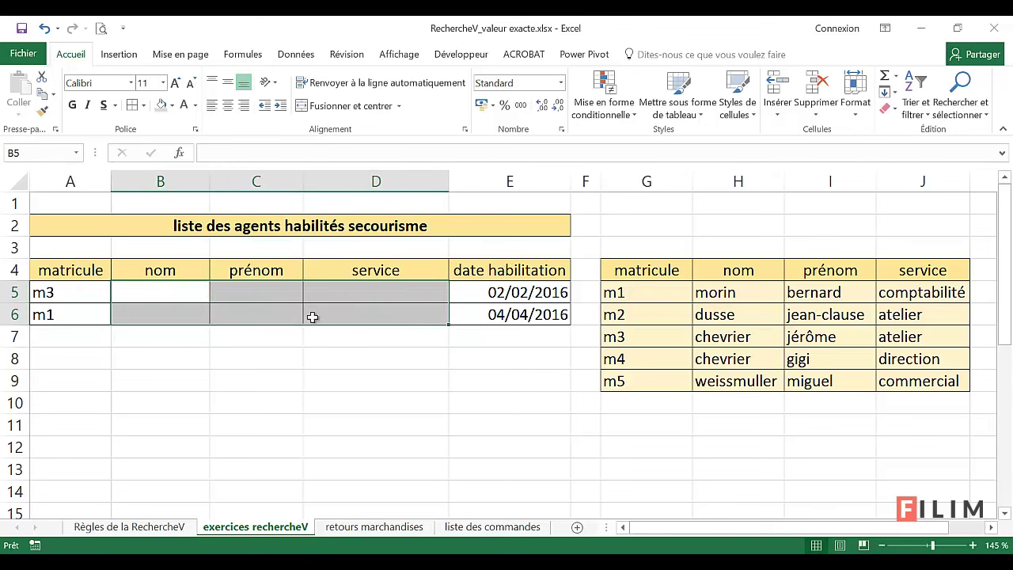
Select the agents reference table and its matricule, nom, prénom and service columns.
left_click(656, 298)
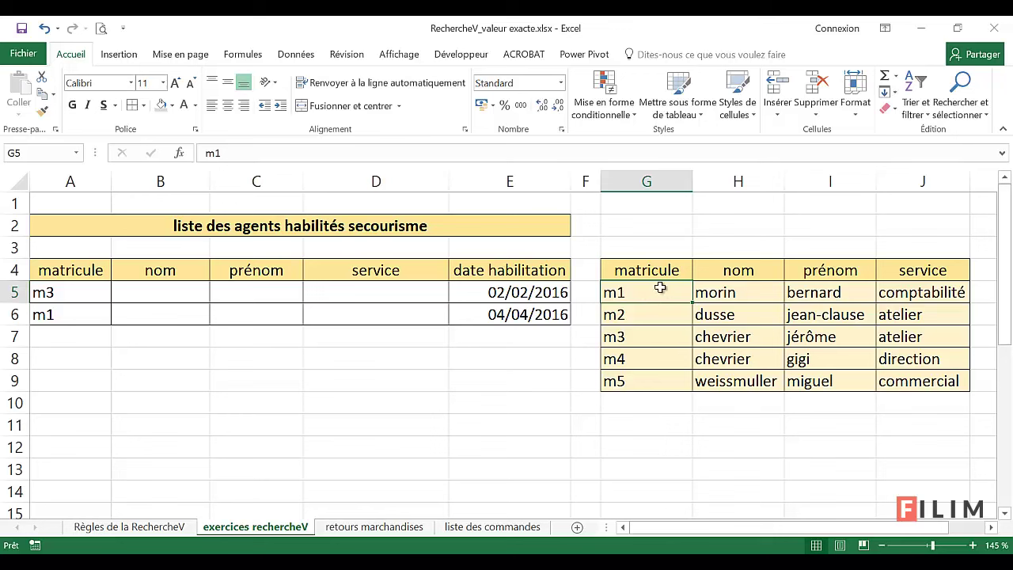
mouse_move(655, 269)
left_mouse_down()
mouse_move(871, 386)
mouse_move(895, 380)
left_mouse_up()
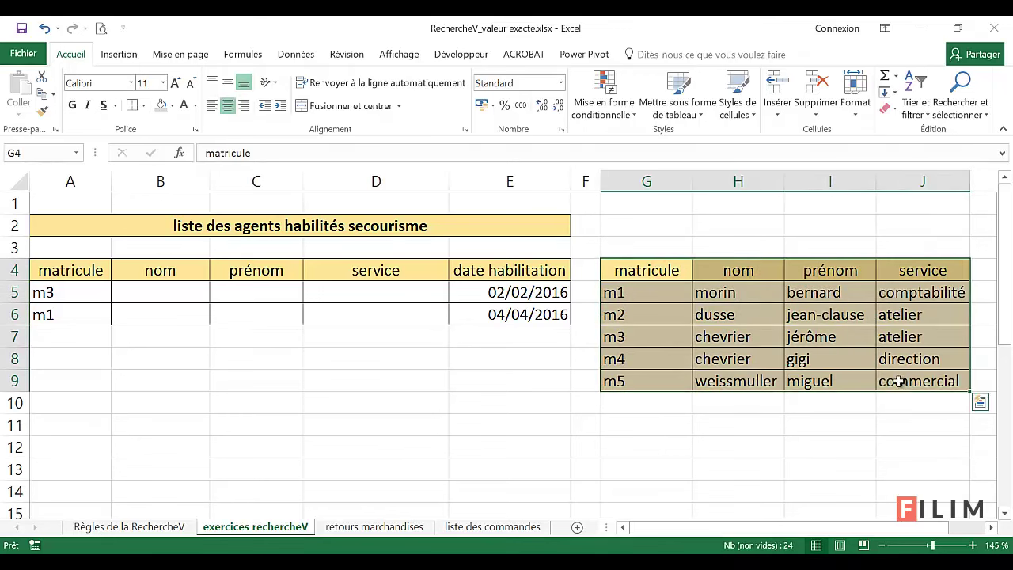
left_click(773, 337)
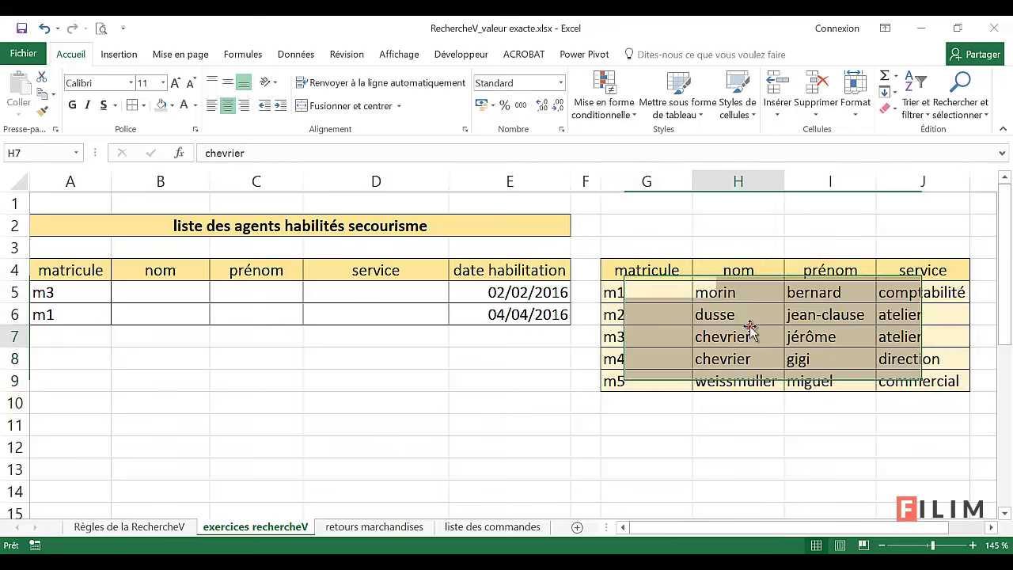
left_click(653, 289)
left_click_drag(654, 288, 646, 378)
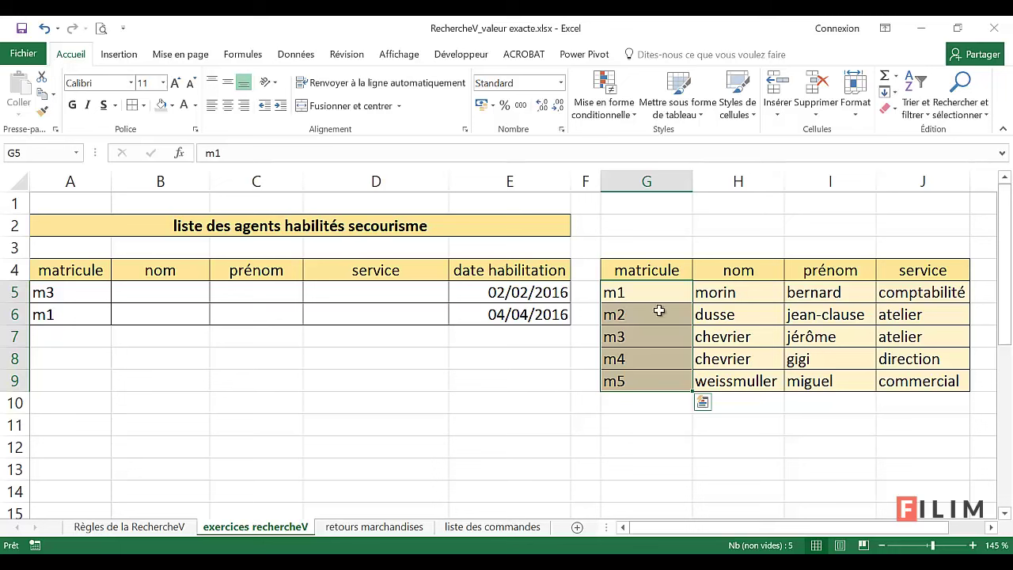
left_click(733, 292)
key("ctrl+shift+Down")
left_click(829, 290)
left_click_drag(827, 323, 826, 375)
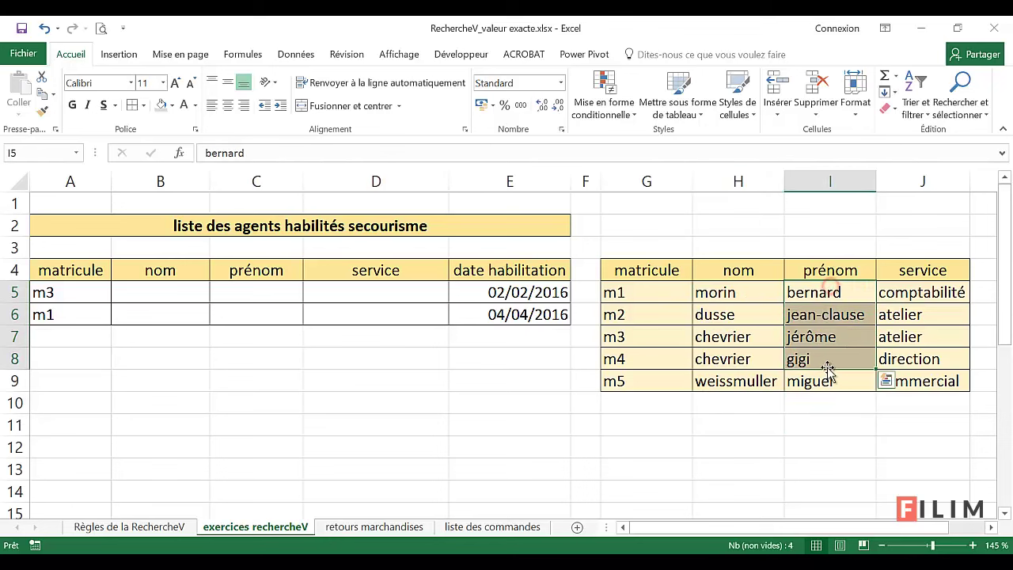
left_click_drag(924, 290, 911, 388)
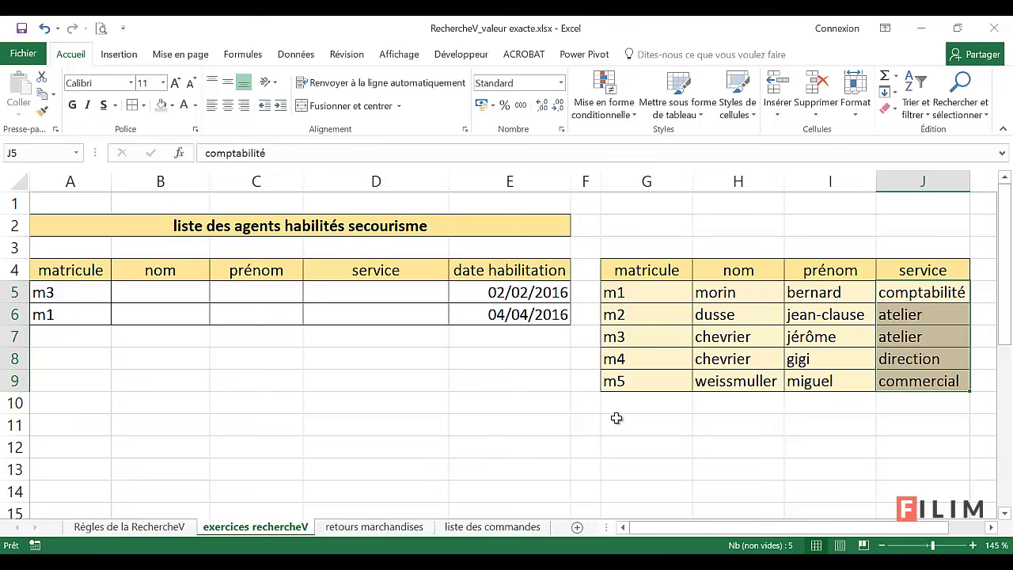
Review the empty cells for m3 and m1 against the reference table, ending on m3's nom cell.
left_click(92, 292)
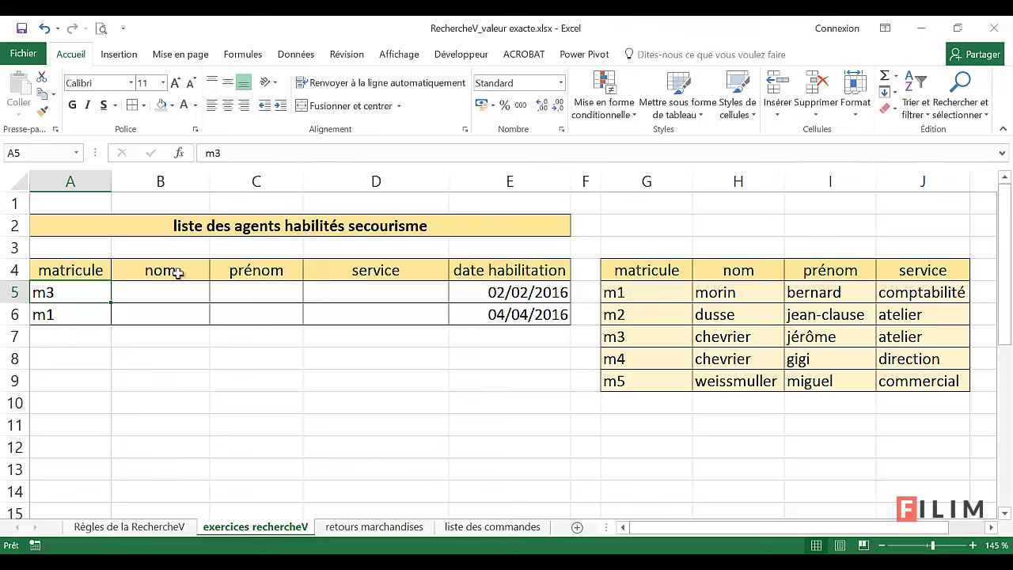
left_click(158, 288)
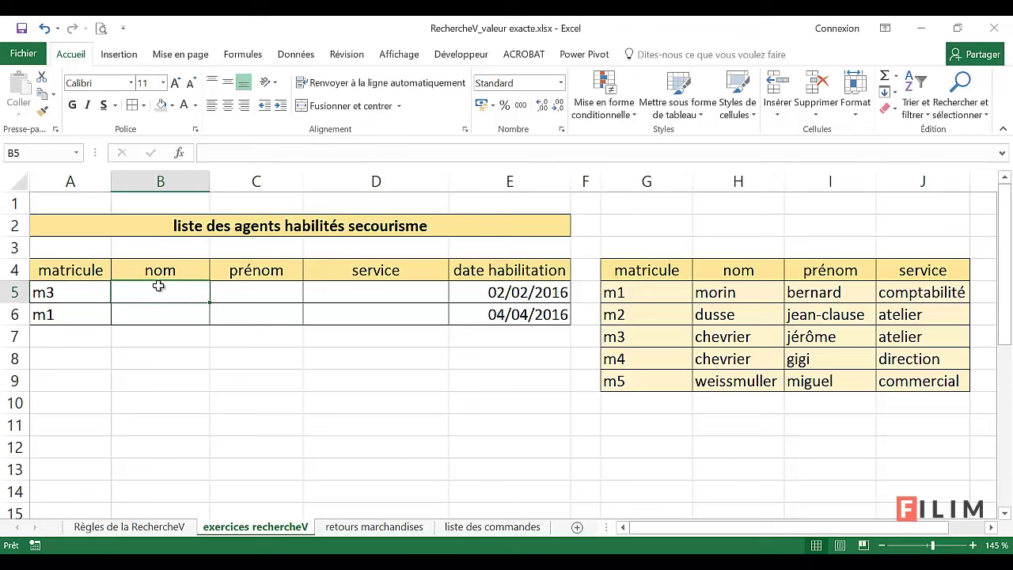
left_click(715, 340)
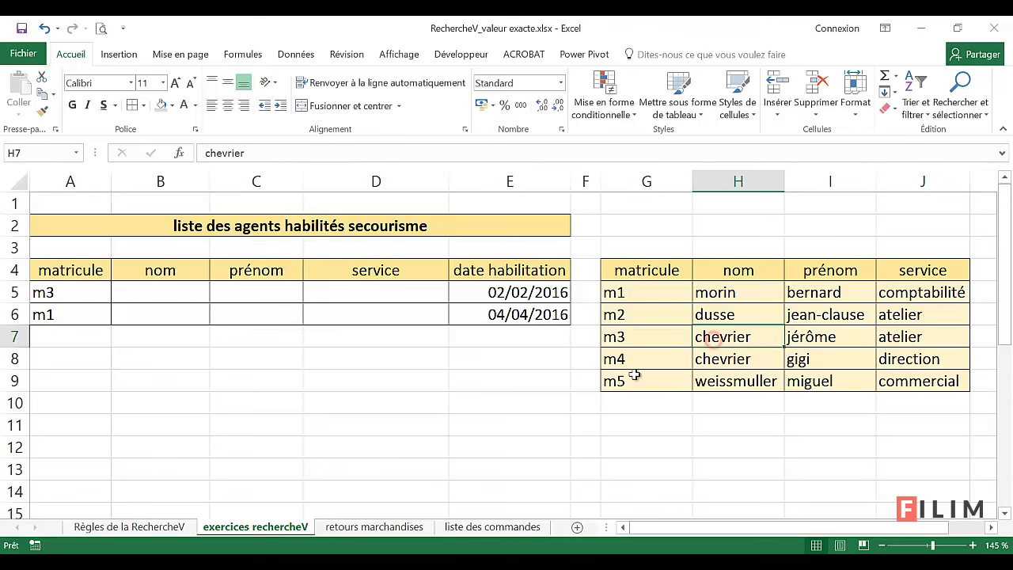
left_click(250, 288)
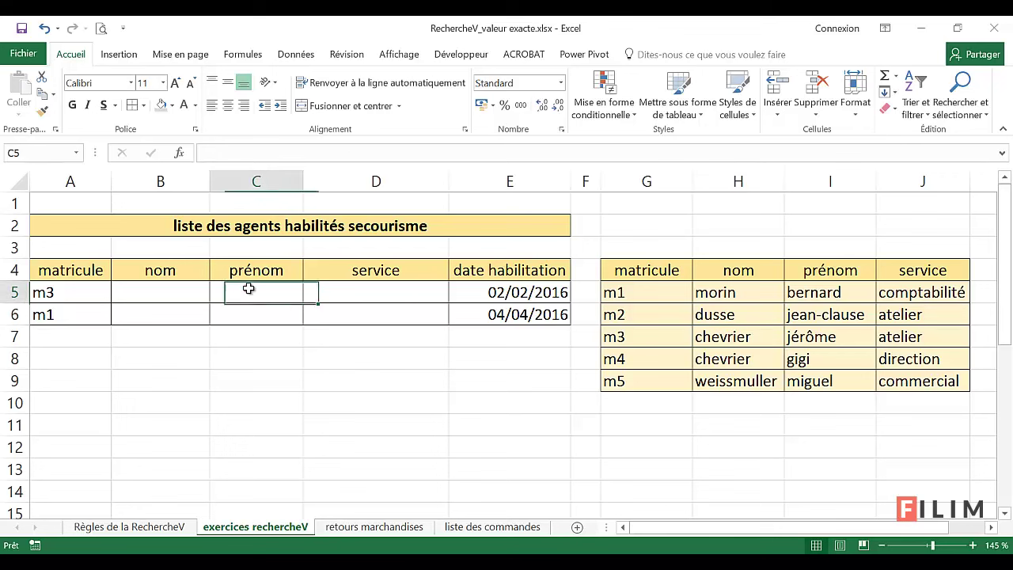
left_click(352, 294)
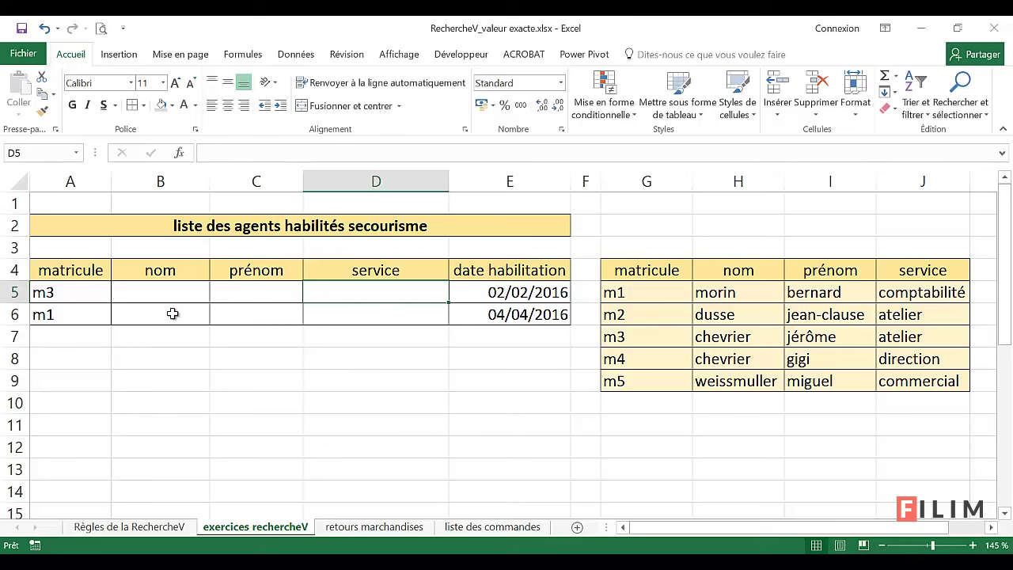
left_click(170, 314)
left_click(238, 323)
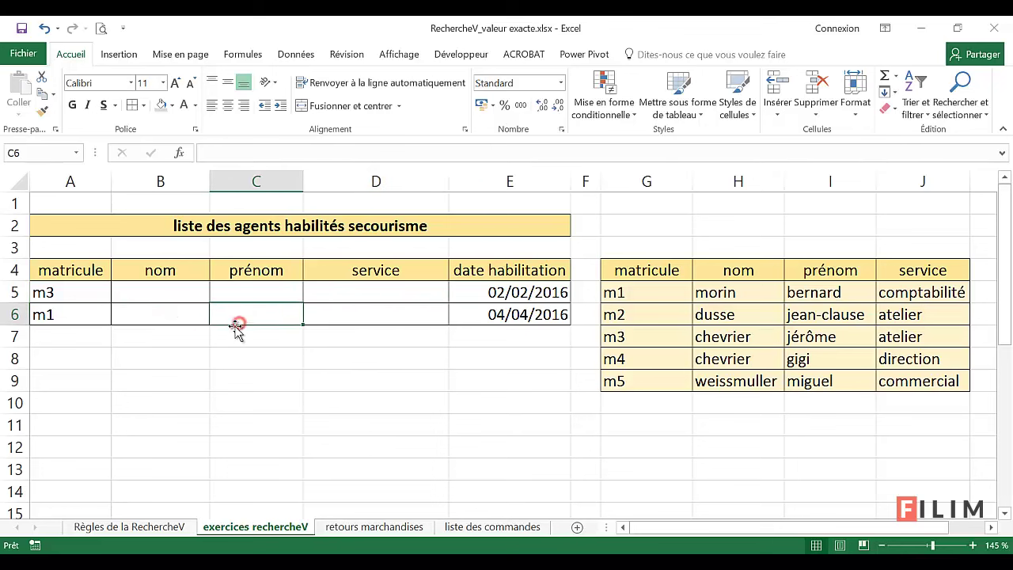
left_click(363, 314)
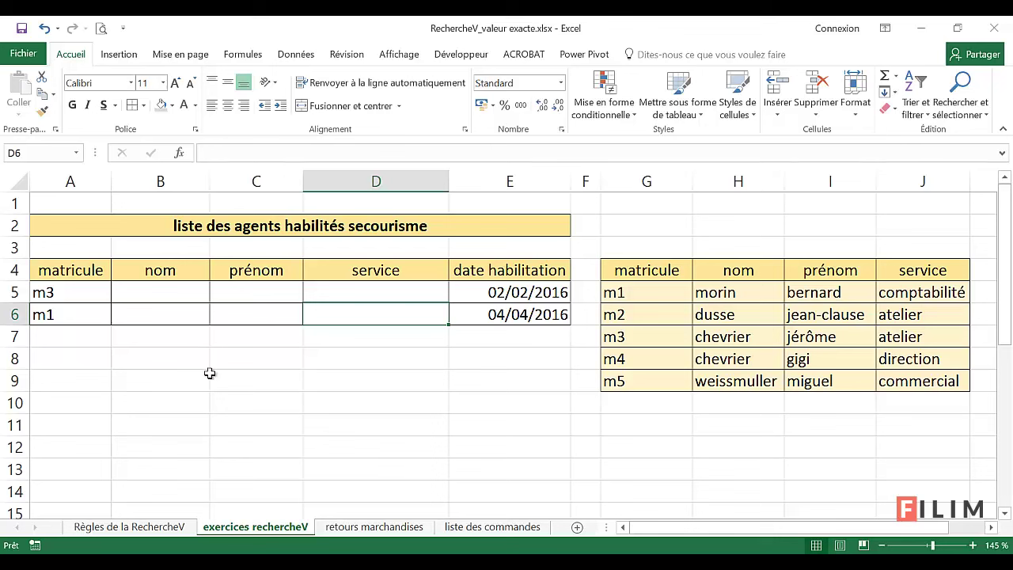
left_click(188, 296)
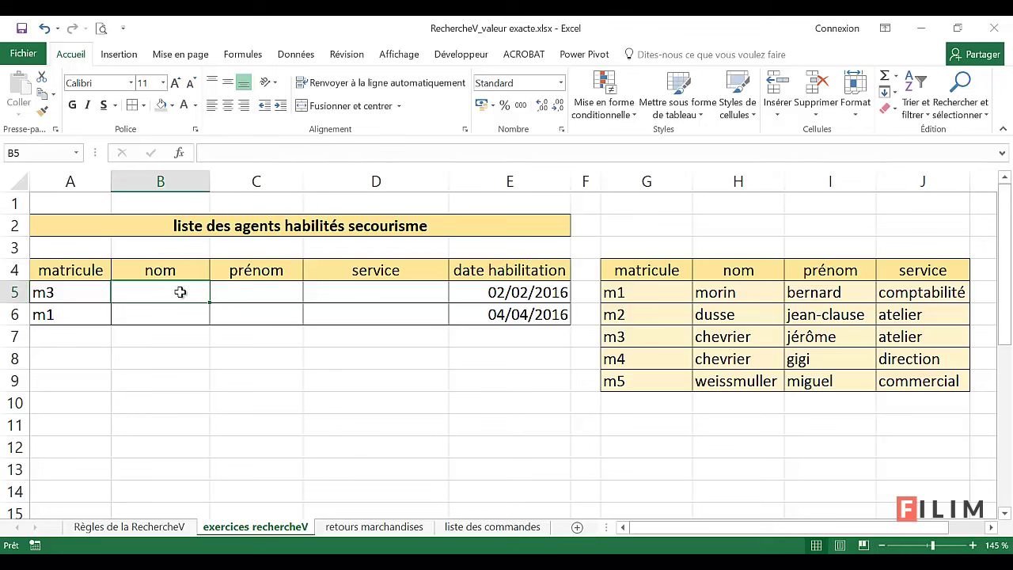
left_click(183, 290)
left_click(724, 293)
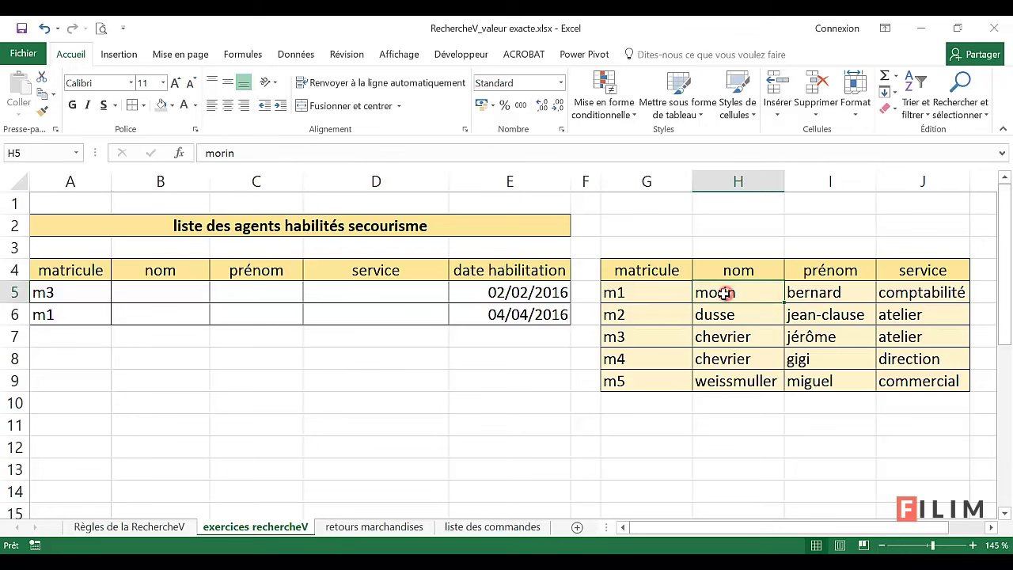
left_click(182, 293)
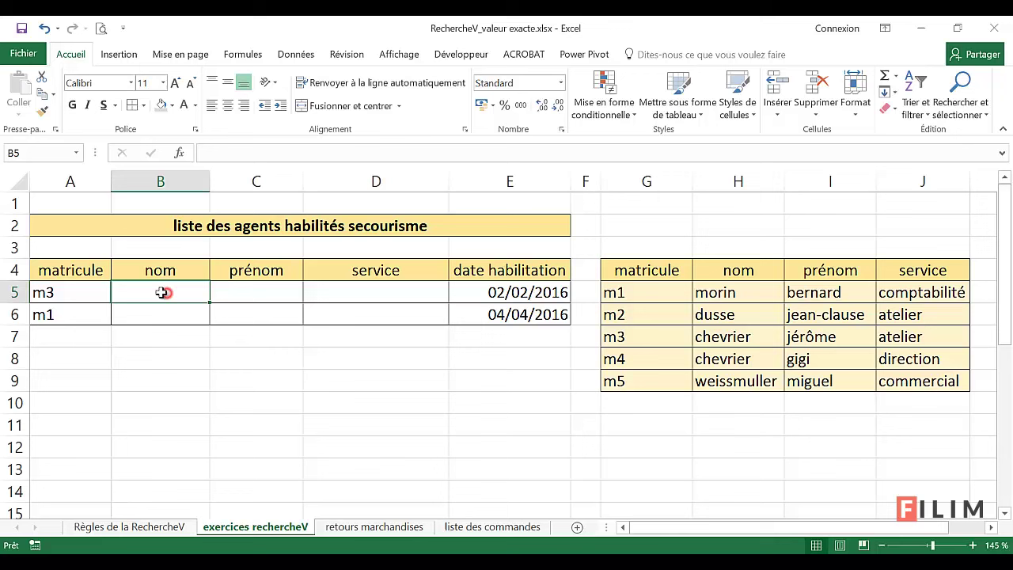
Insert RECHERCHEV from the Recherche & référence category into m3's nom cell.
left_click(180, 152)
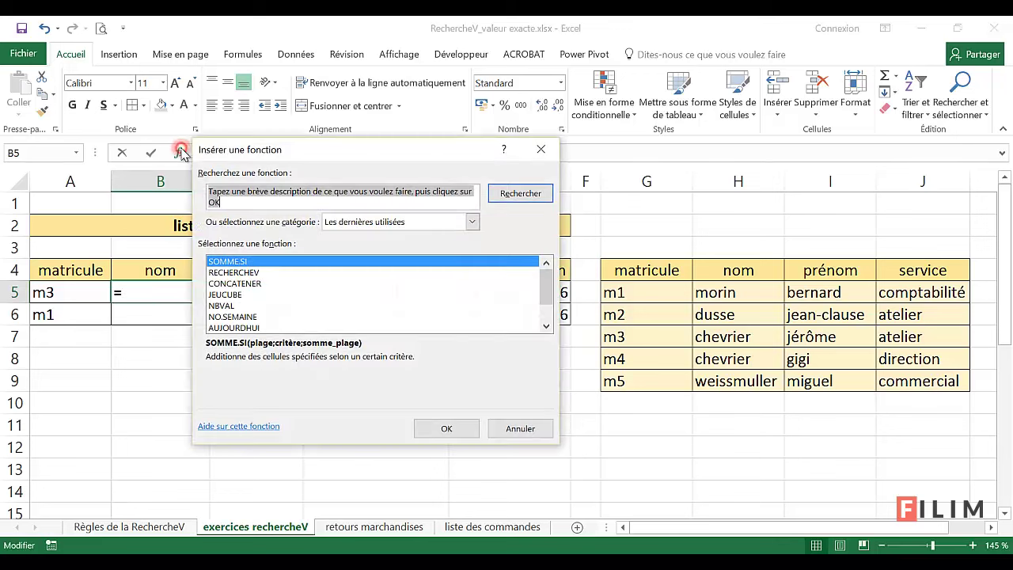
left_click(302, 272)
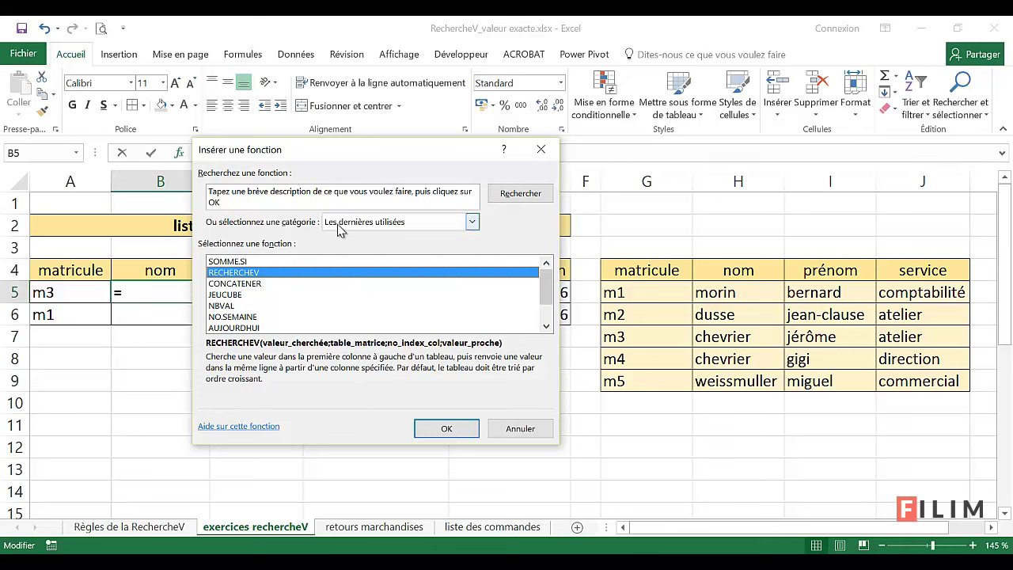
left_click(387, 223)
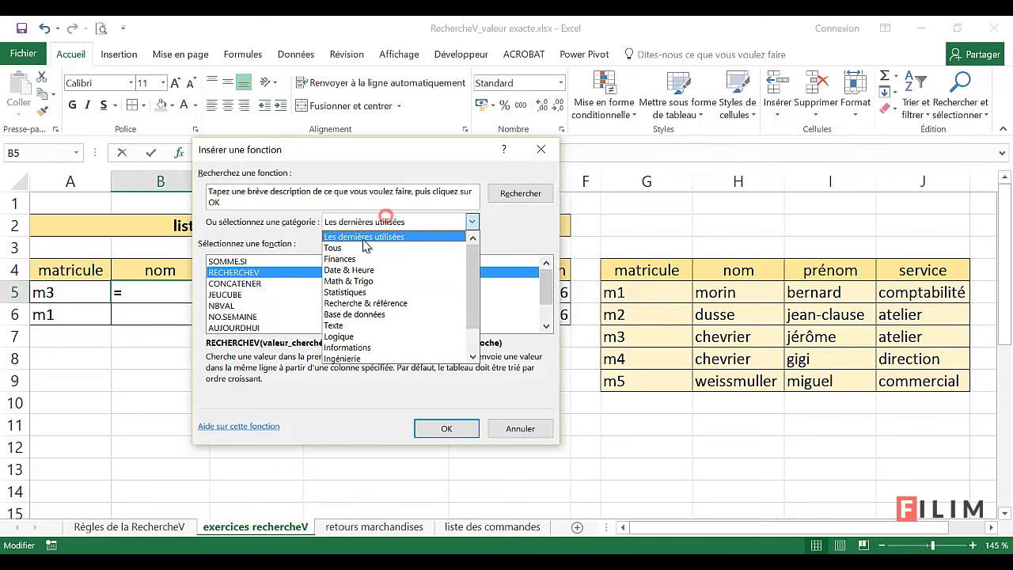
left_click(368, 304)
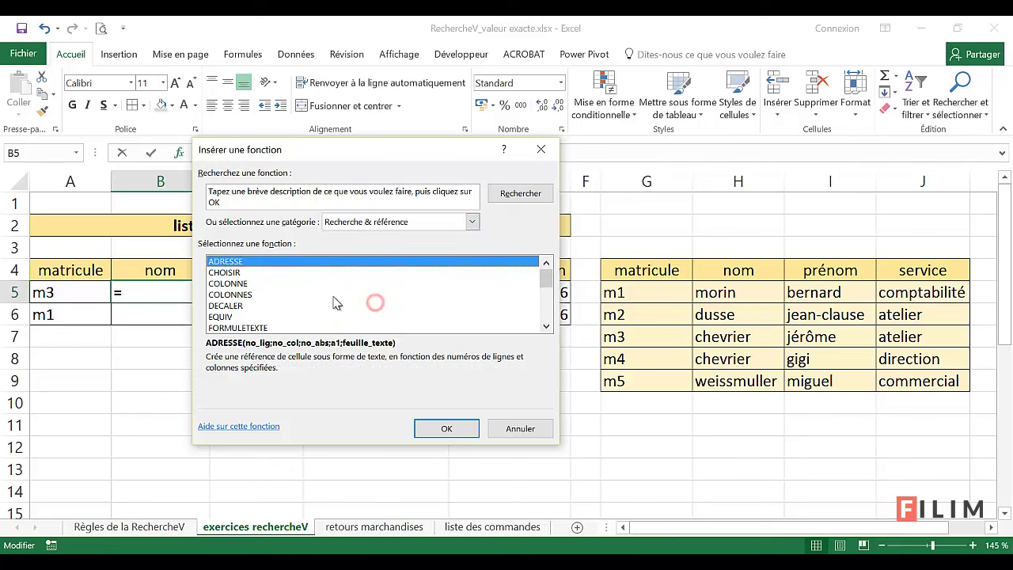
left_click(285, 295)
scroll(286, 300, "down", 1)
scroll(285, 300, "down", 2)
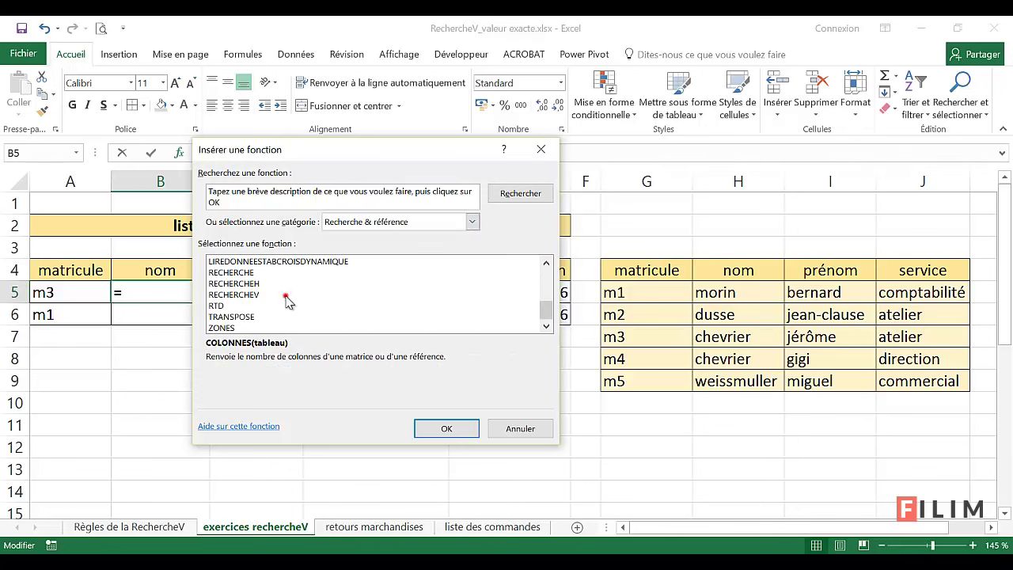
left_click(287, 294)
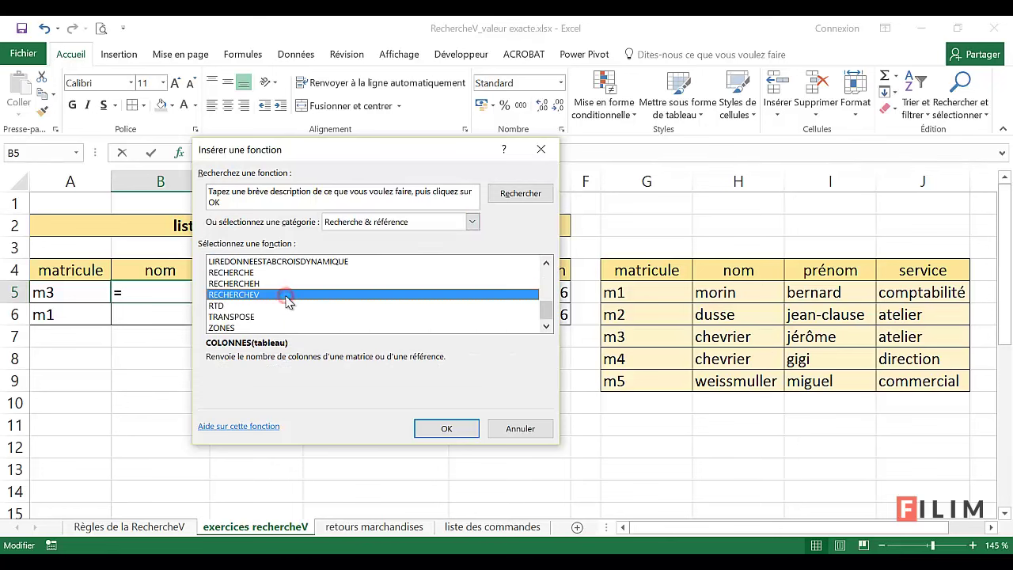
left_click(423, 427)
Enter A5, G4:J9, column 2 and FAUX as RECHERCHEV arguments so B5 shows chevrier.
left_click_drag(295, 184, 198, 329)
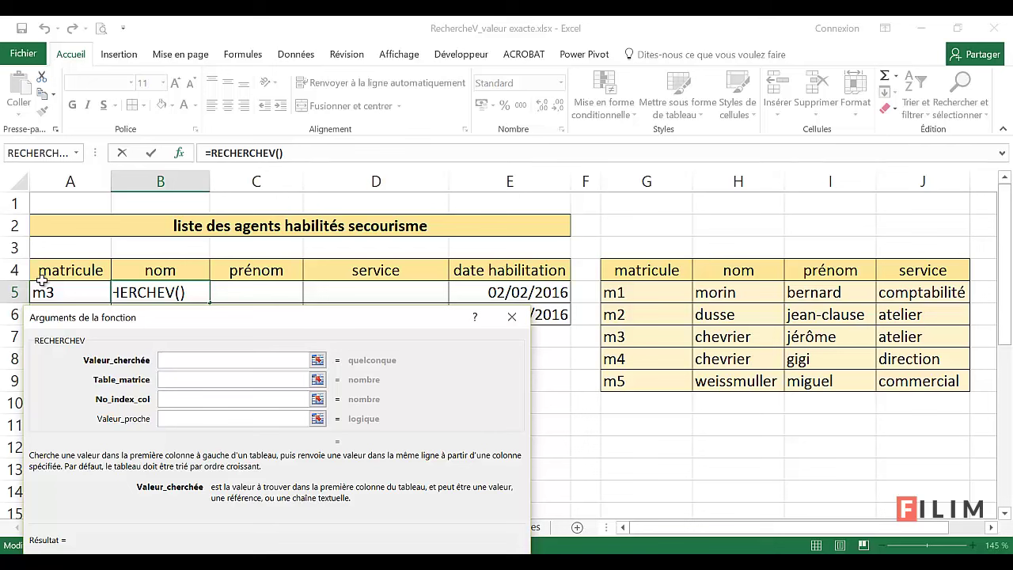
left_click(82, 291)
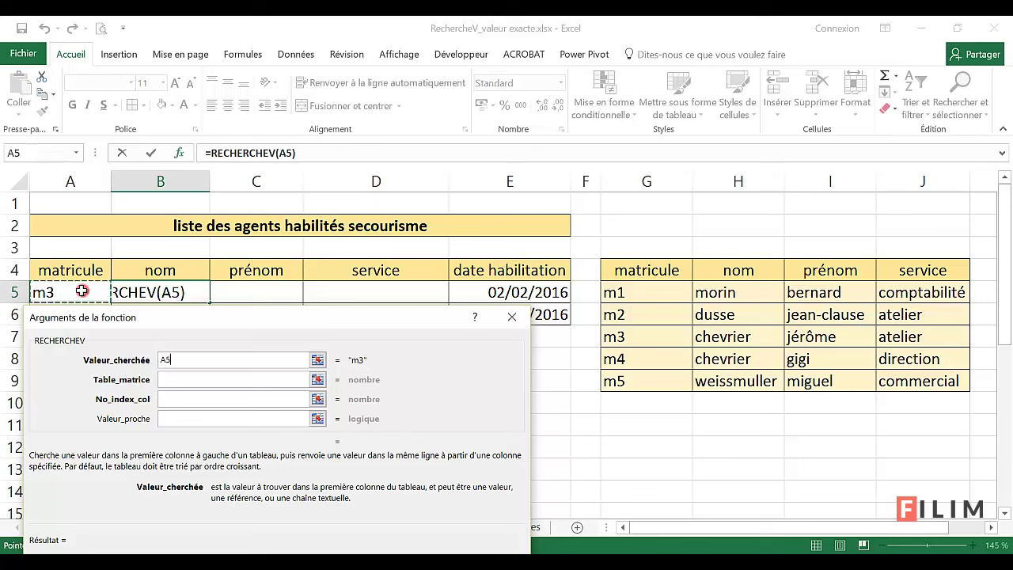
left_click(181, 379)
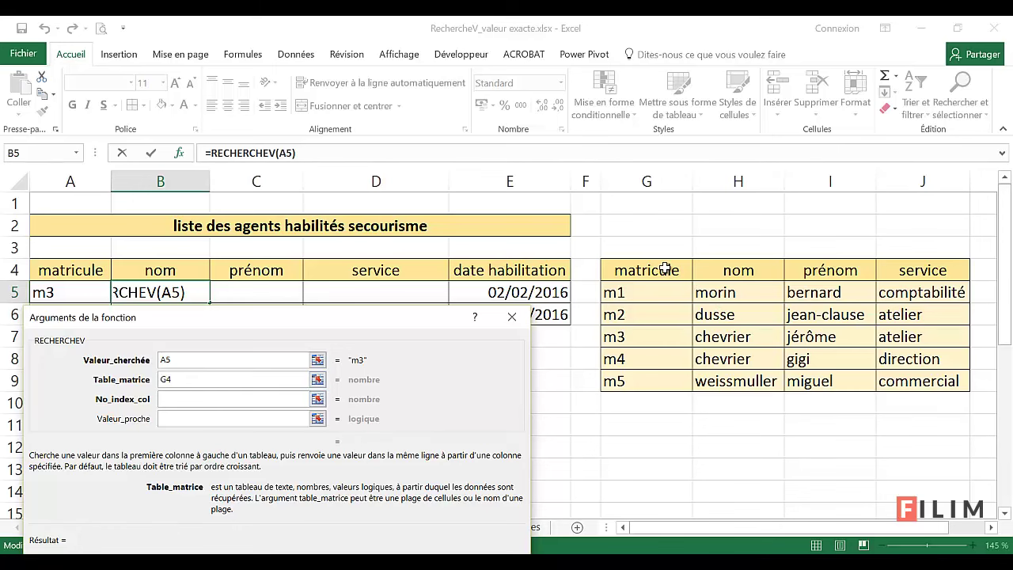
mouse_move(668, 271)
left_mouse_down()
mouse_move(687, 300)
mouse_move(888, 382)
left_mouse_up()
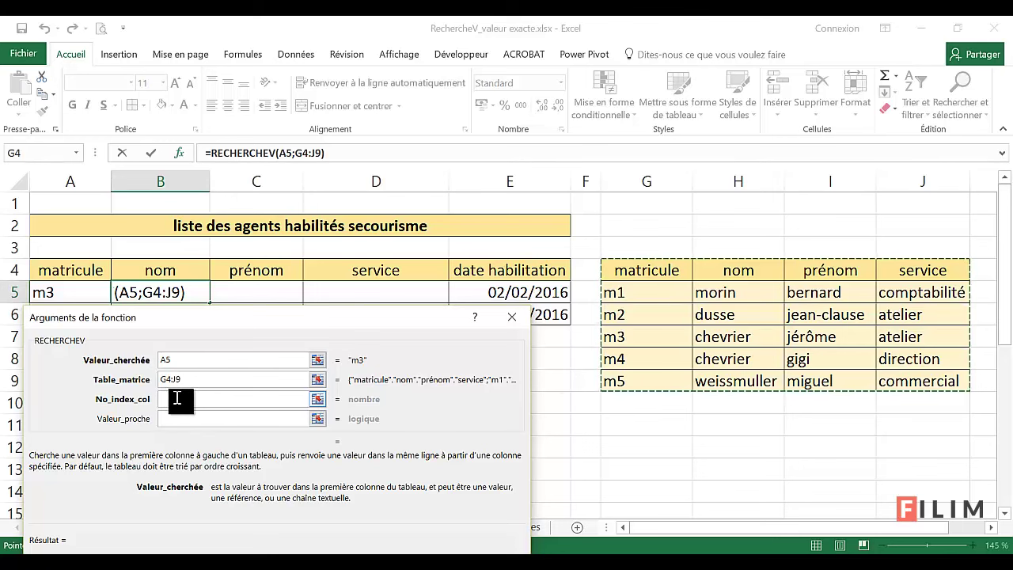
left_click(177, 400)
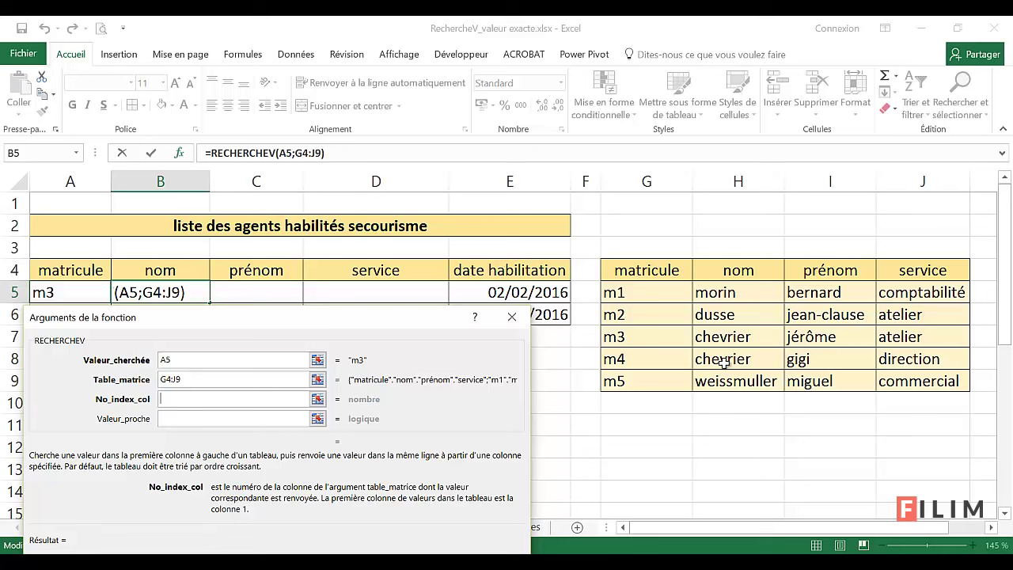
left_click(183, 399)
type("2")
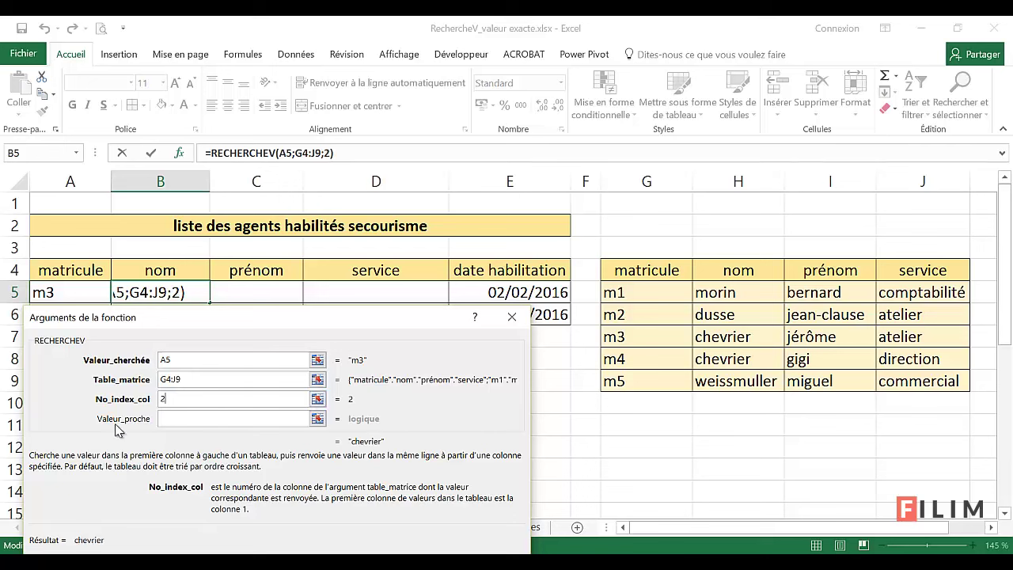
left_click(169, 417)
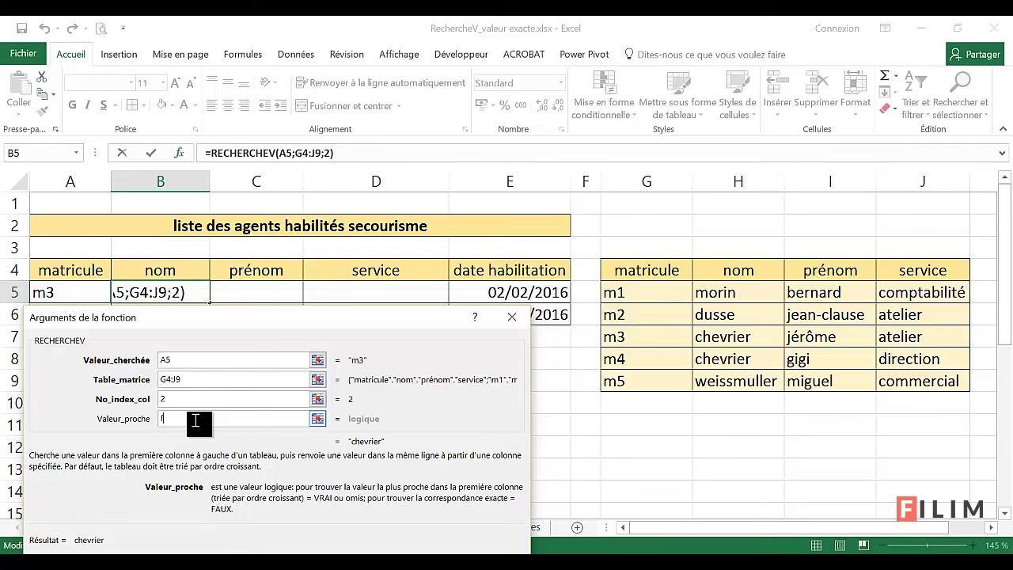
type("aux")
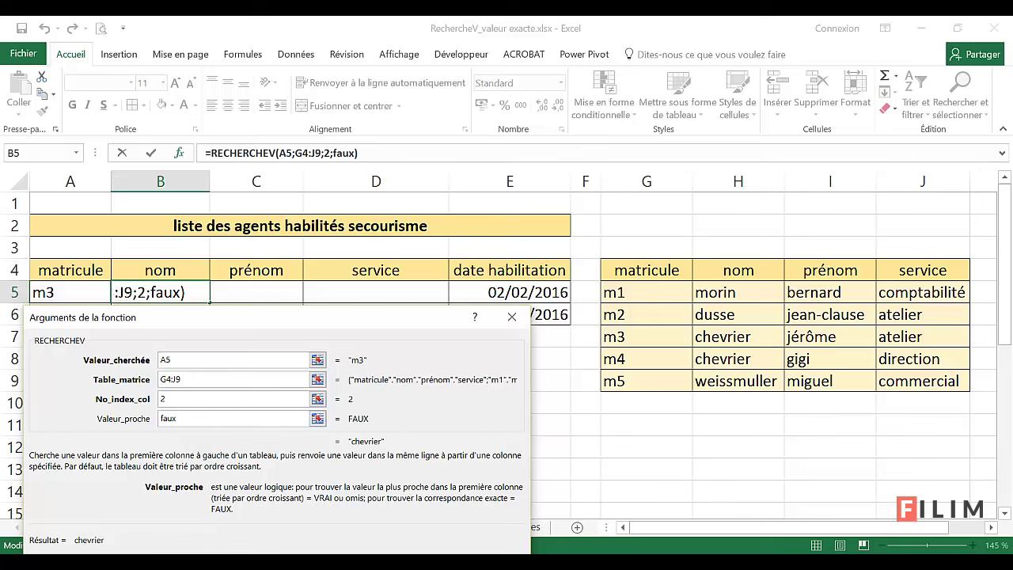
key("Return")
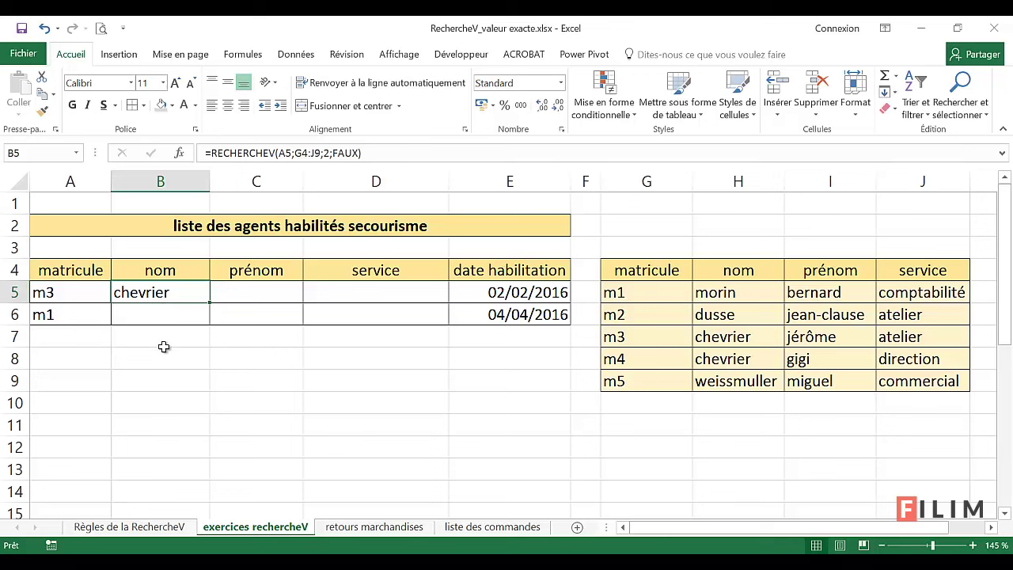
Start a RECHERCHEV formula in C5, picked from the recently used functions.
left_click(250, 292)
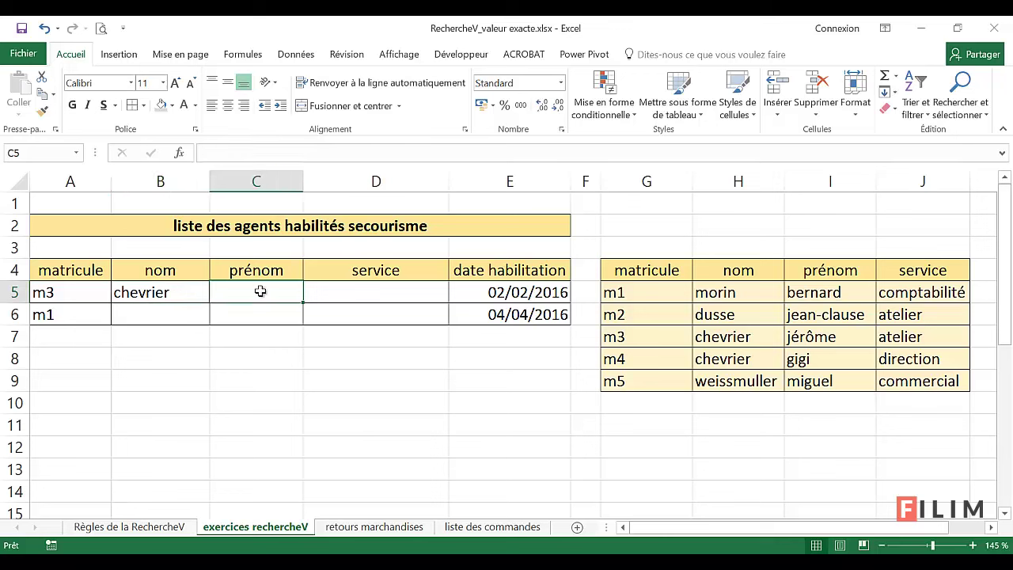
left_click(179, 152)
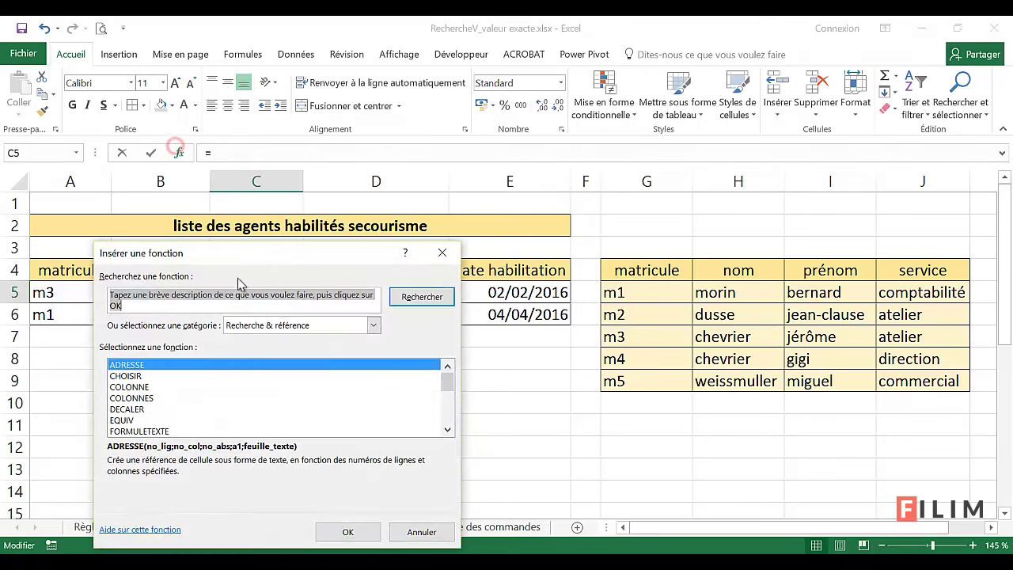
left_click(293, 326)
left_click(274, 338)
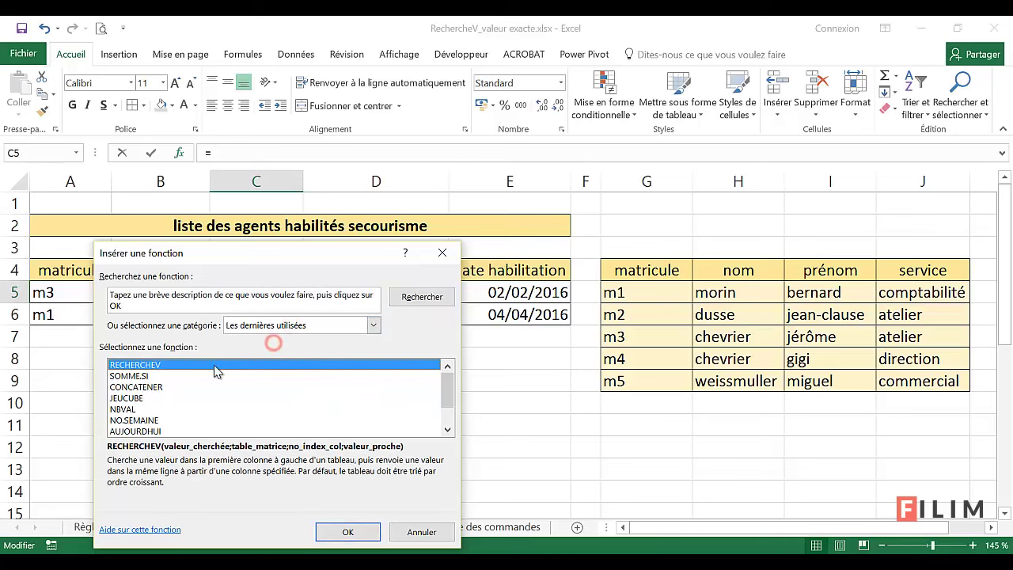
left_click(209, 368)
left_click(342, 532)
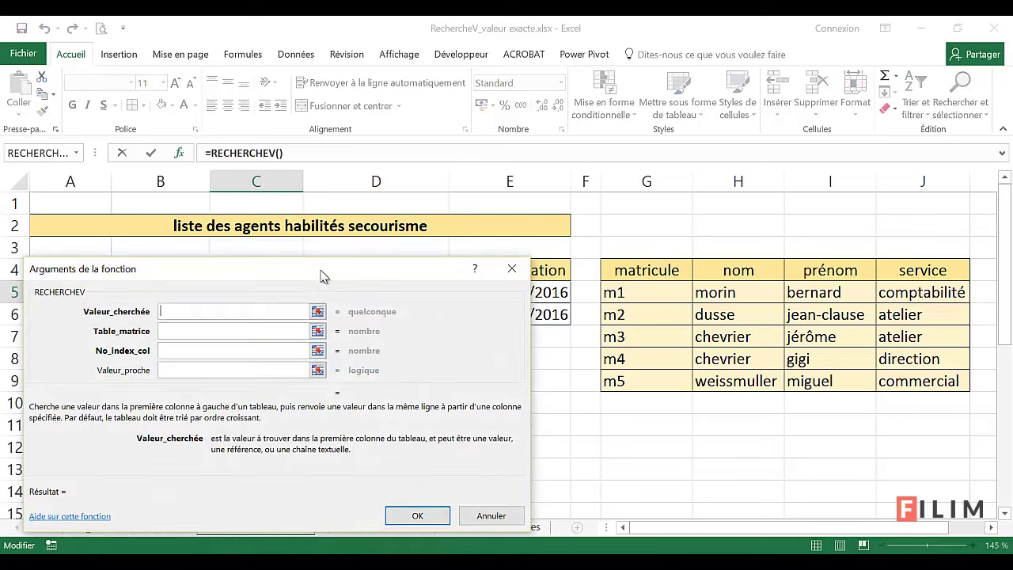
Fill in A5, G4:J9, column 3 and FAUX so C5 shows jérôme.
mouse_move(320, 264)
left_mouse_down()
mouse_move(312, 366)
mouse_move(317, 318)
left_mouse_up()
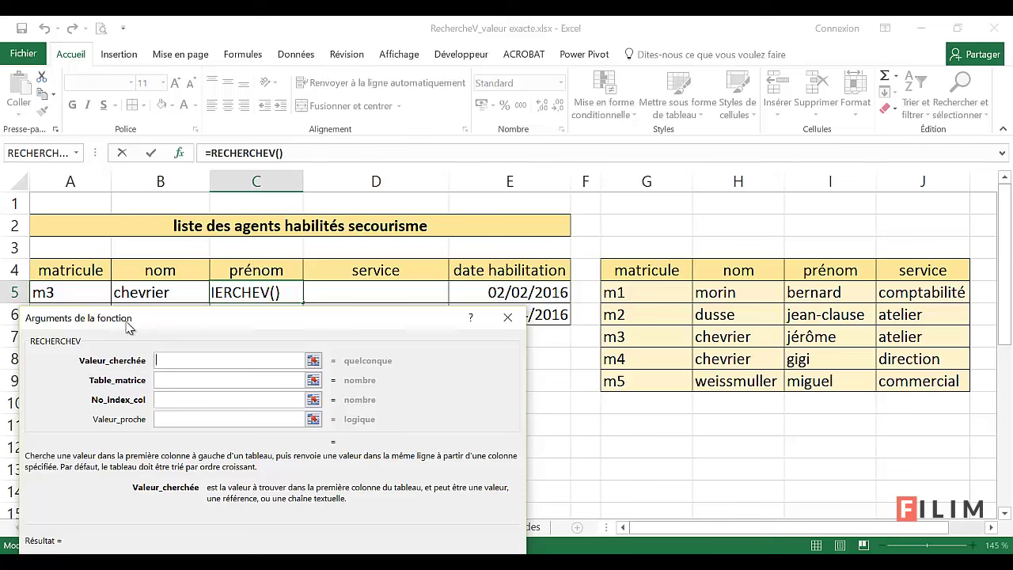
left_click(57, 292)
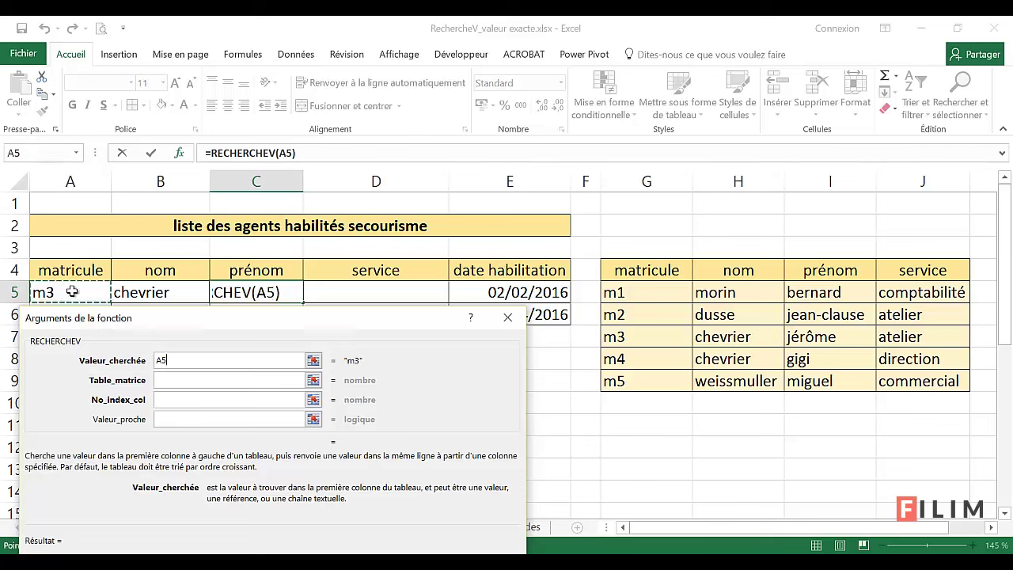
left_click(182, 380)
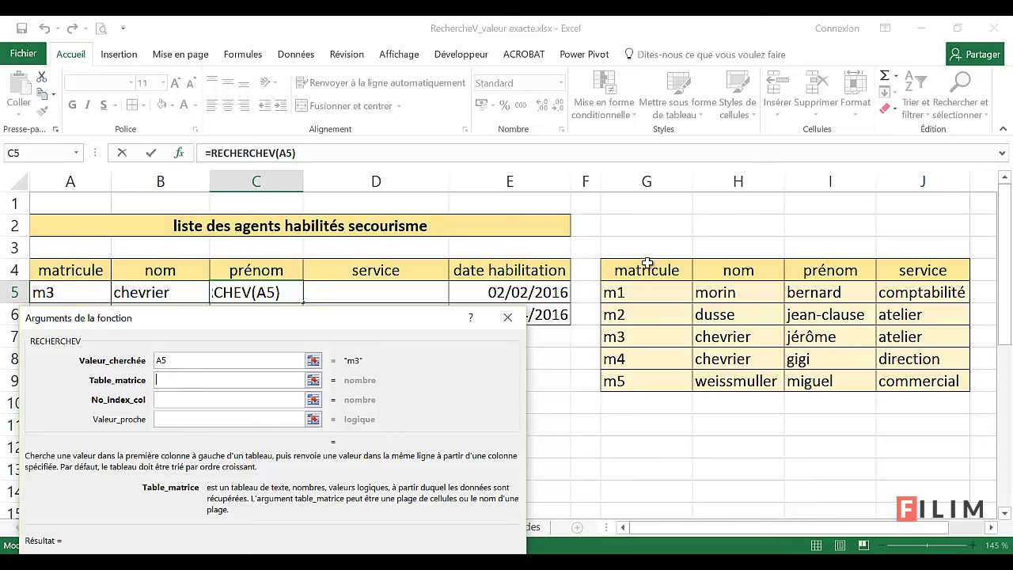
mouse_move(647, 266)
left_mouse_down()
mouse_move(698, 309)
mouse_move(879, 382)
left_mouse_up()
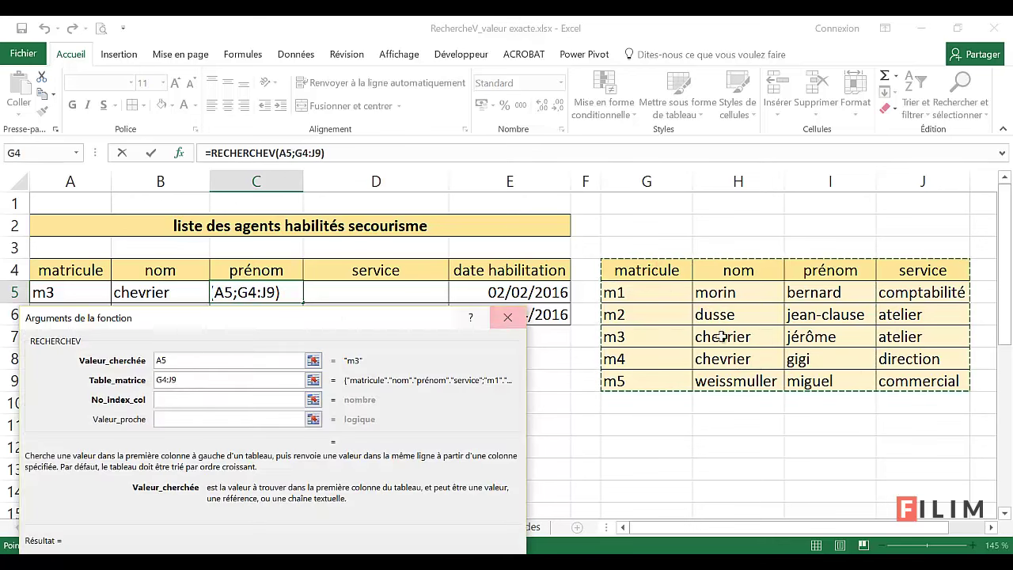
left_click(212, 399)
type("3")
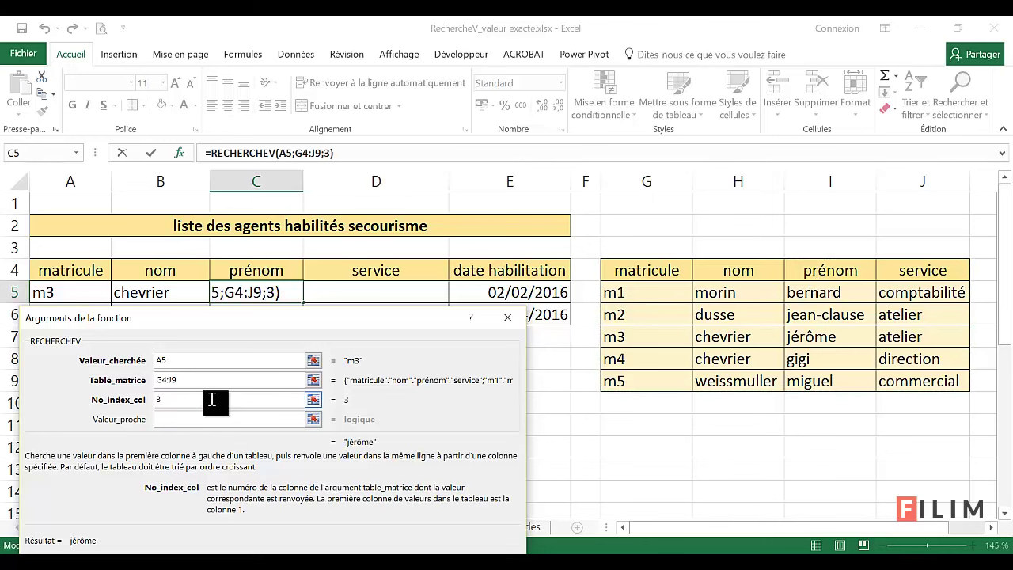
left_click(202, 419)
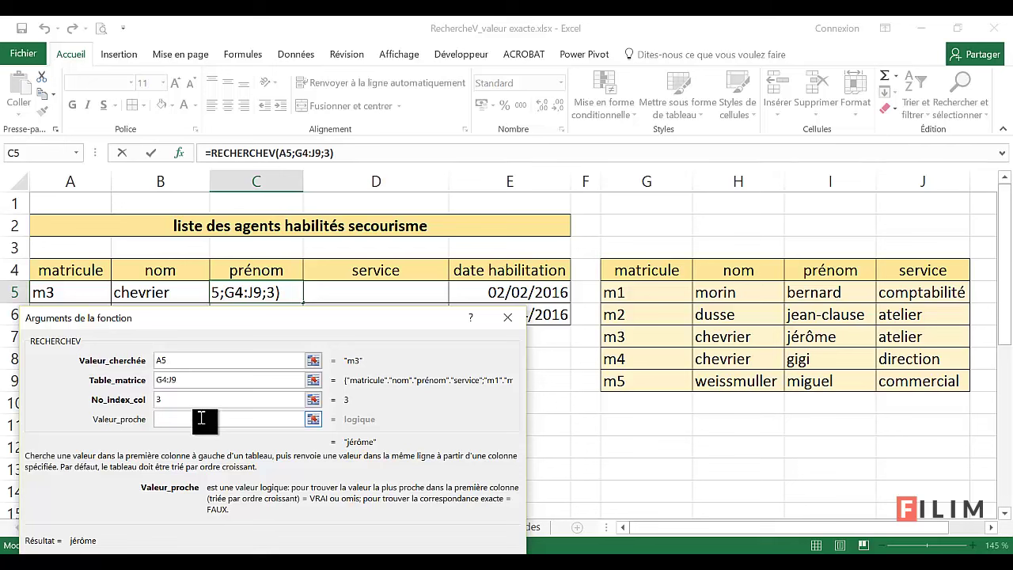
type("faux")
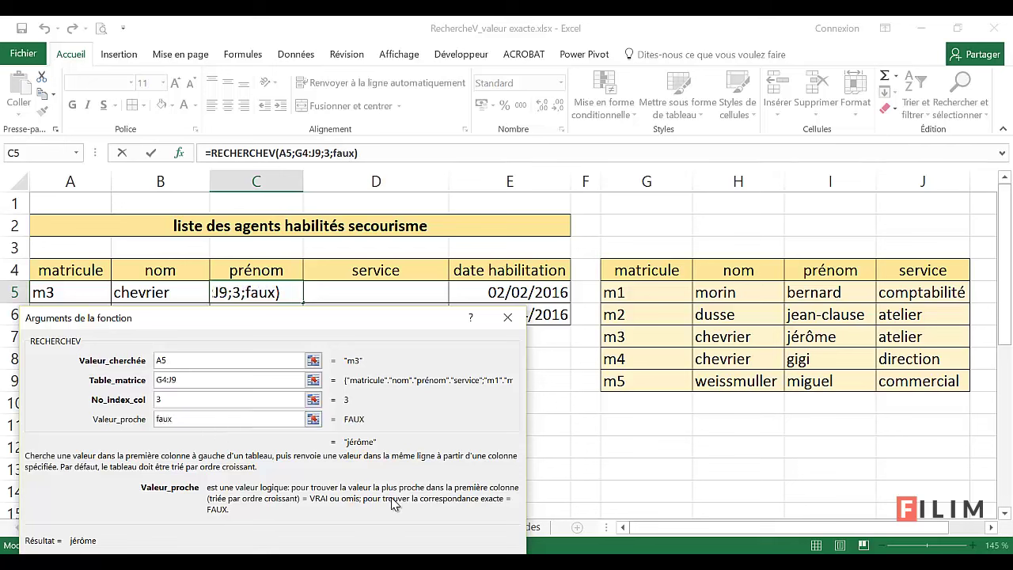
key("Return")
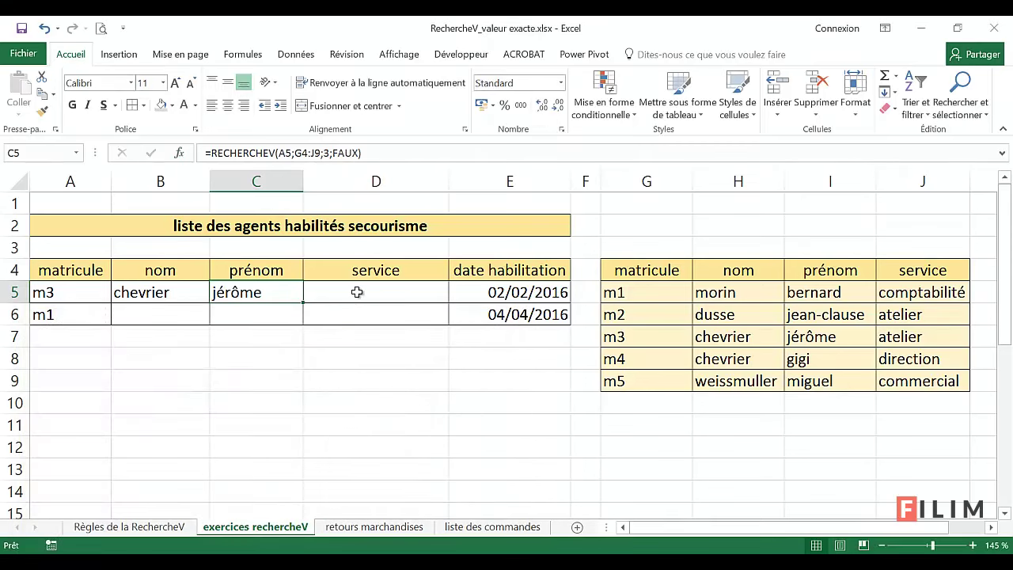
Start RECHERCHEV in D5 and correct the lookup value from D5 to A5.
left_click(356, 290)
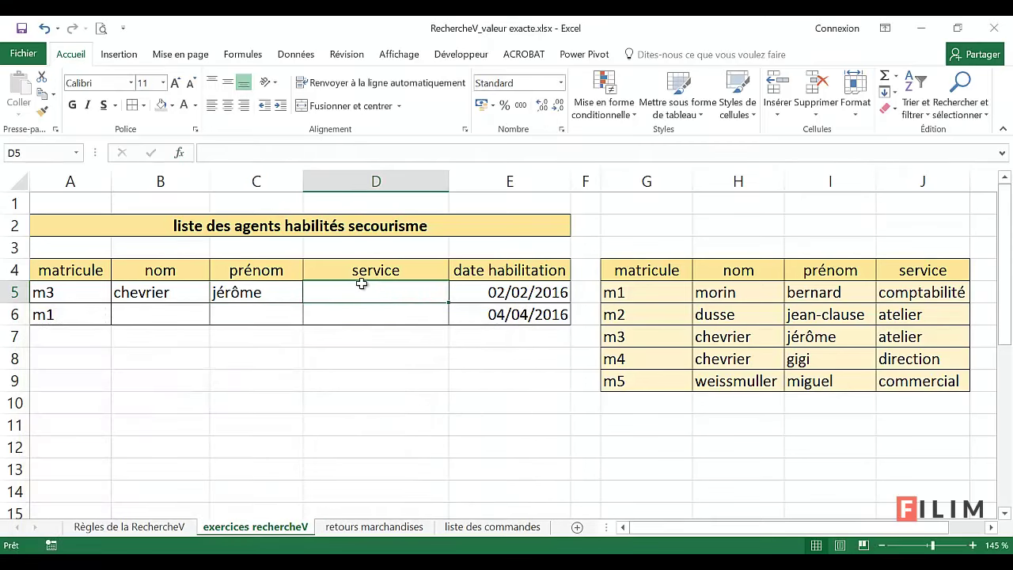
left_click(178, 152)
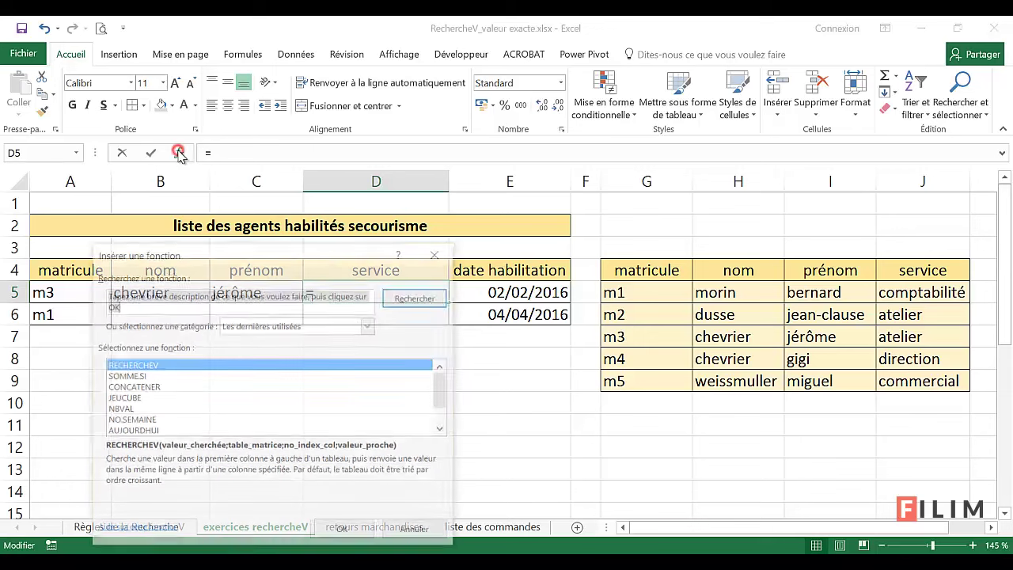
double_click(196, 368)
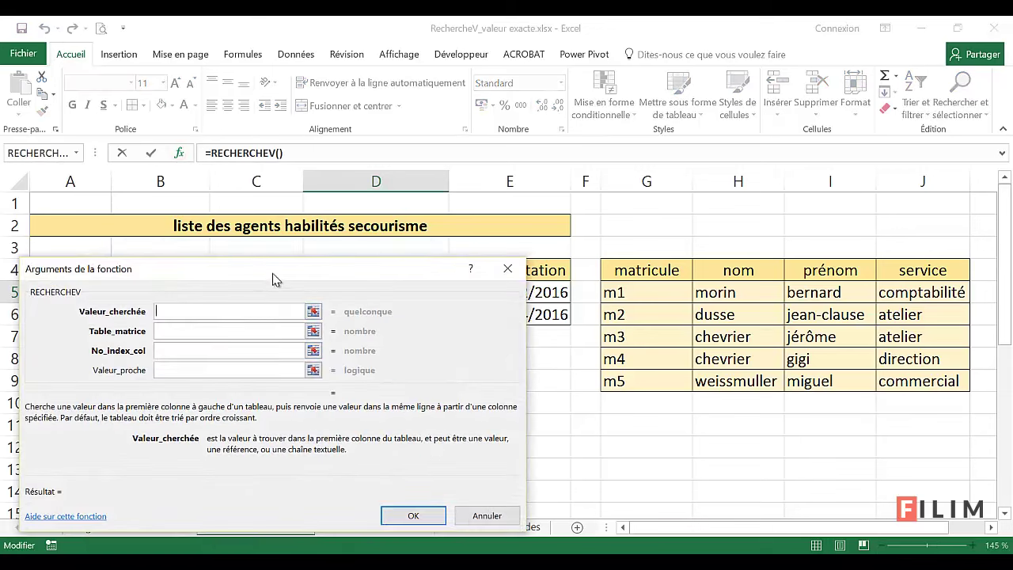
mouse_move(276, 269)
left_mouse_down()
mouse_move(313, 315)
mouse_move(277, 318)
left_mouse_up()
left_click(309, 297)
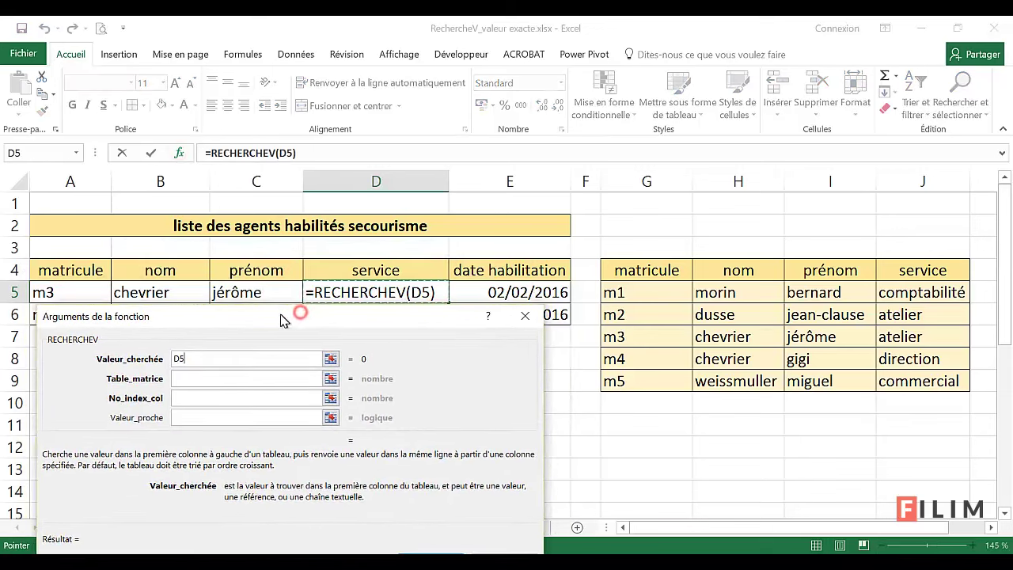
left_click(189, 361)
key("BackSpace")
key("BackSpace")
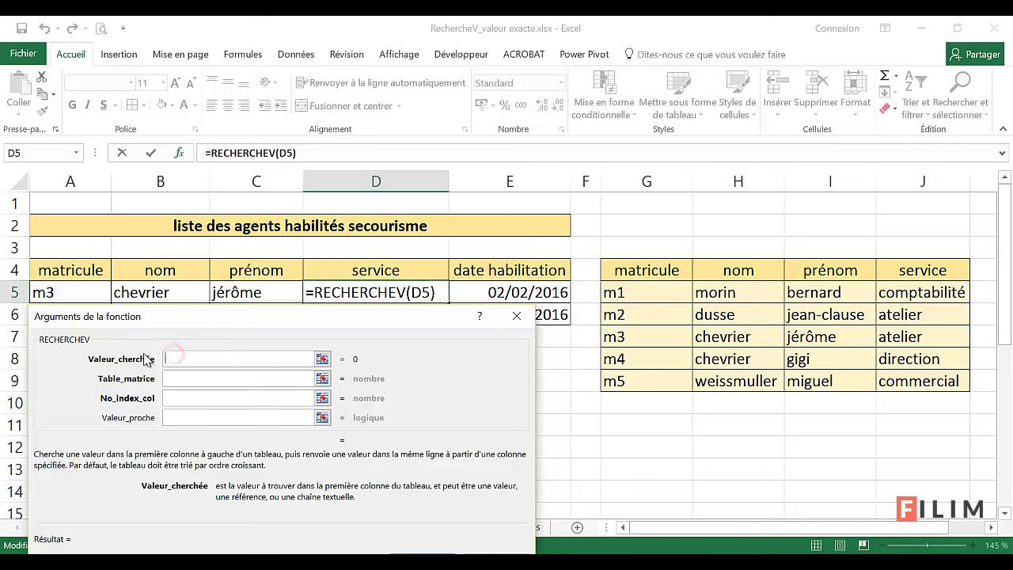
left_click(71, 290)
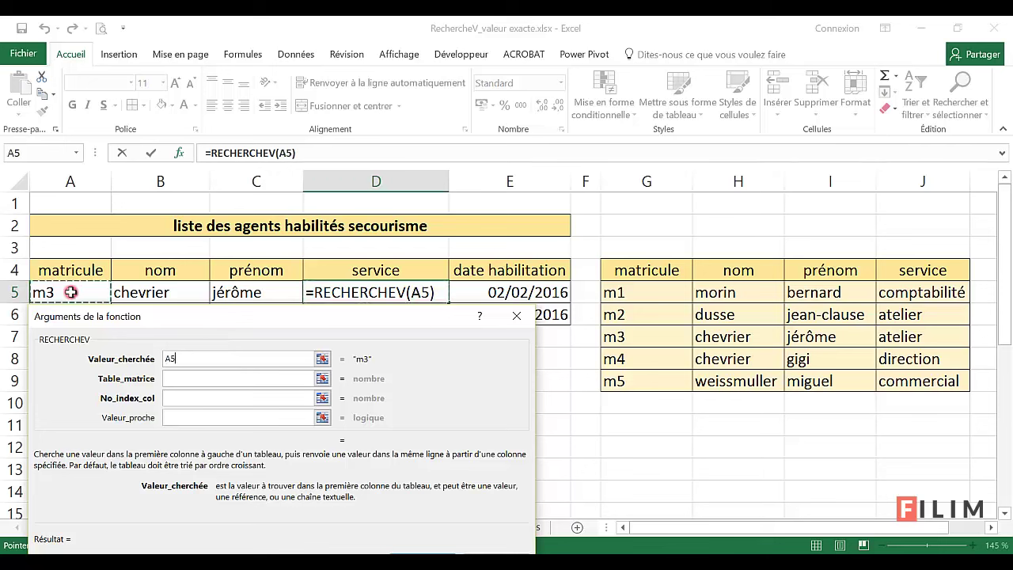
Set table G4:J9, column 4 and FAUX so D5 shows atelier.
left_click(188, 377)
left_click_drag(657, 272, 875, 385)
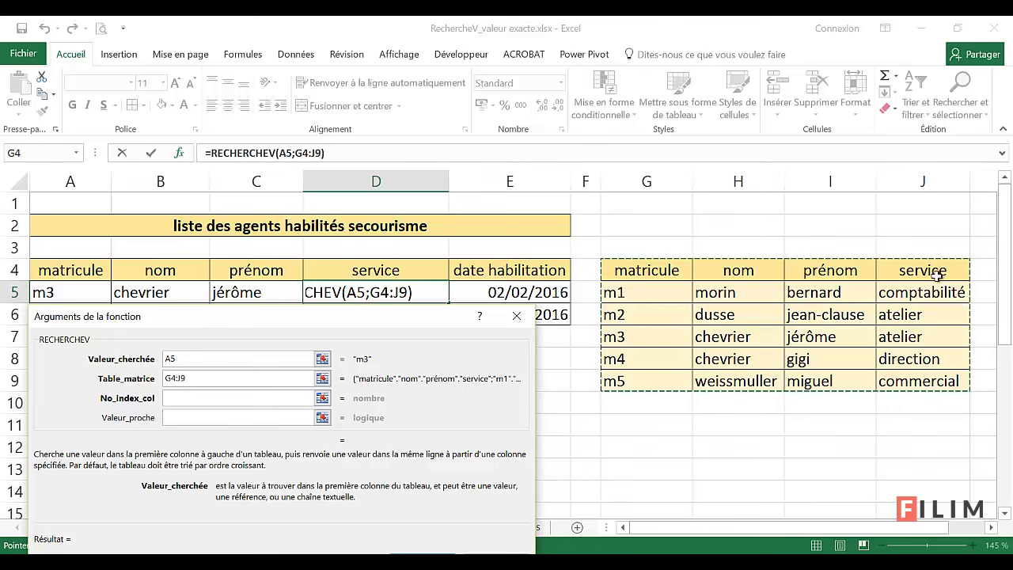
left_click(214, 400)
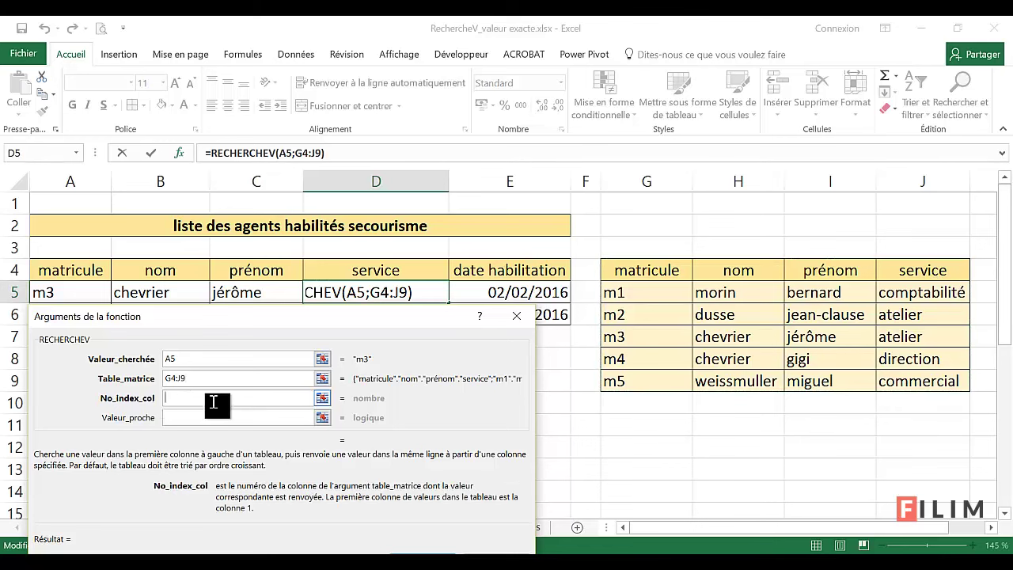
type("4")
left_click(209, 418)
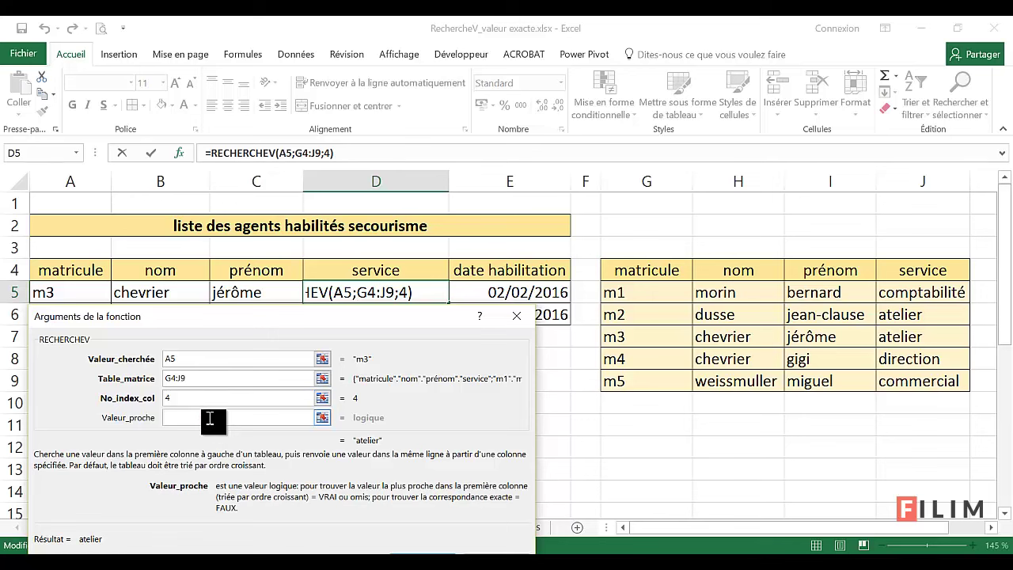
type("faux")
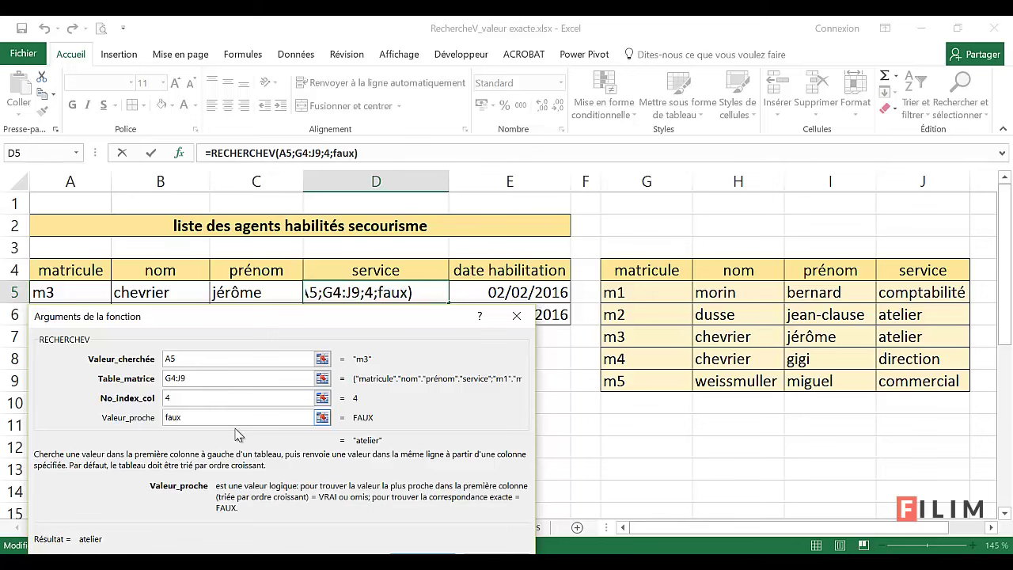
key("Return")
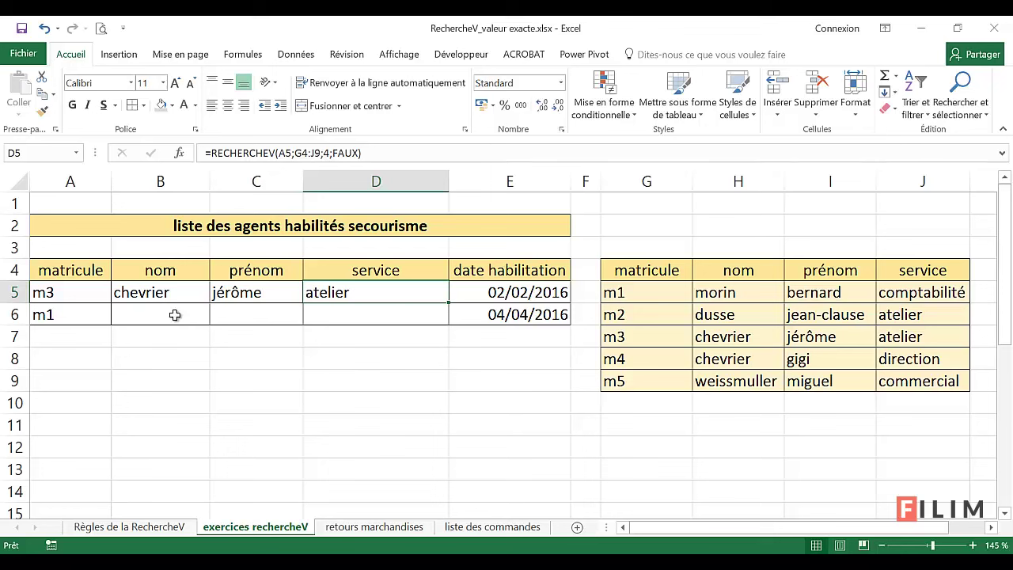
left_click(180, 292)
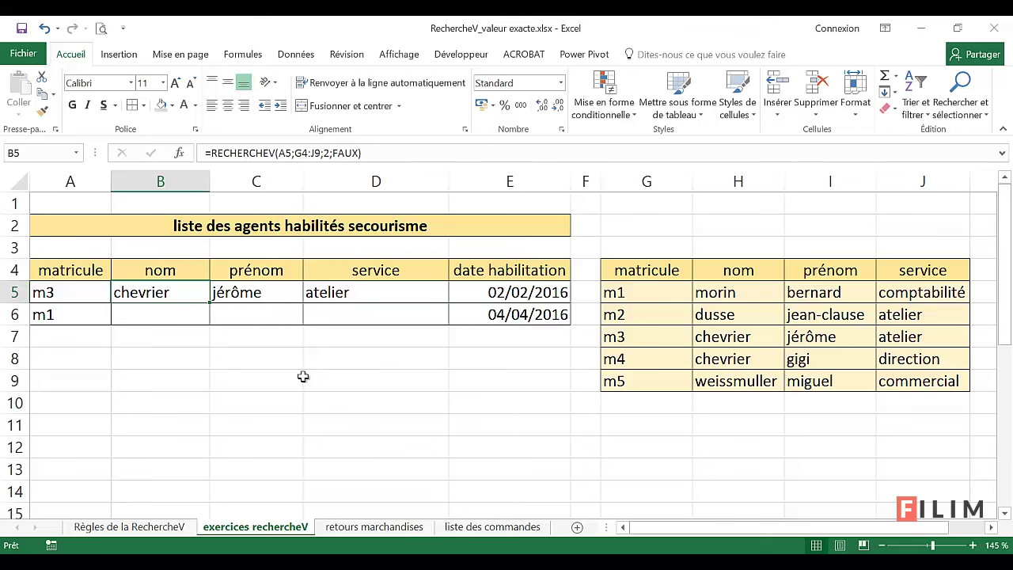
left_click(147, 312)
left_click(244, 316)
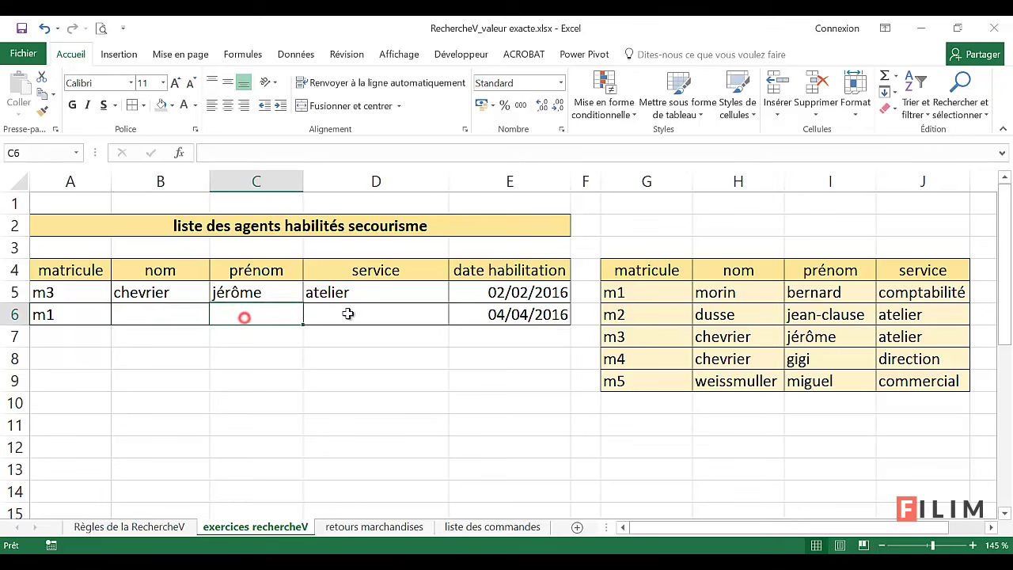
left_click(347, 313)
left_click(273, 311)
left_click(149, 316)
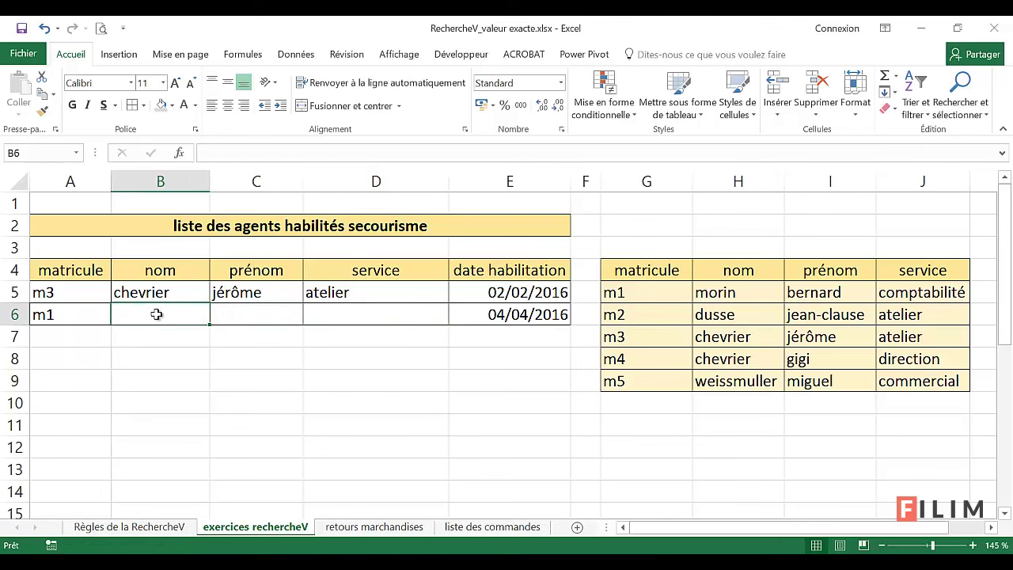
Build =RECHERCHEV(A6;G4:J9;2;FAUX) in B6 so it returns morin.
left_click(181, 153)
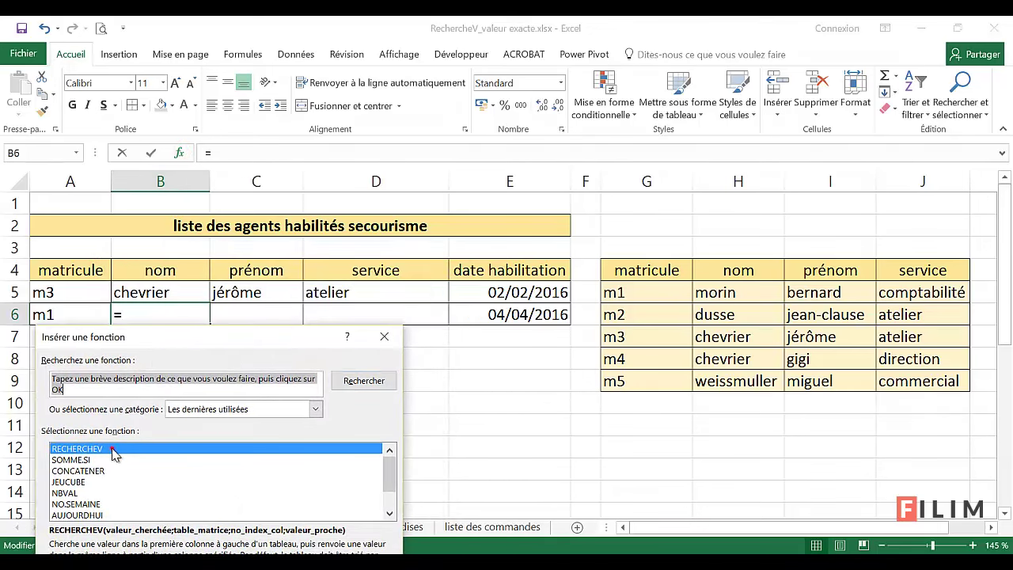
double_click(112, 451)
left_click_drag(185, 289, 211, 344)
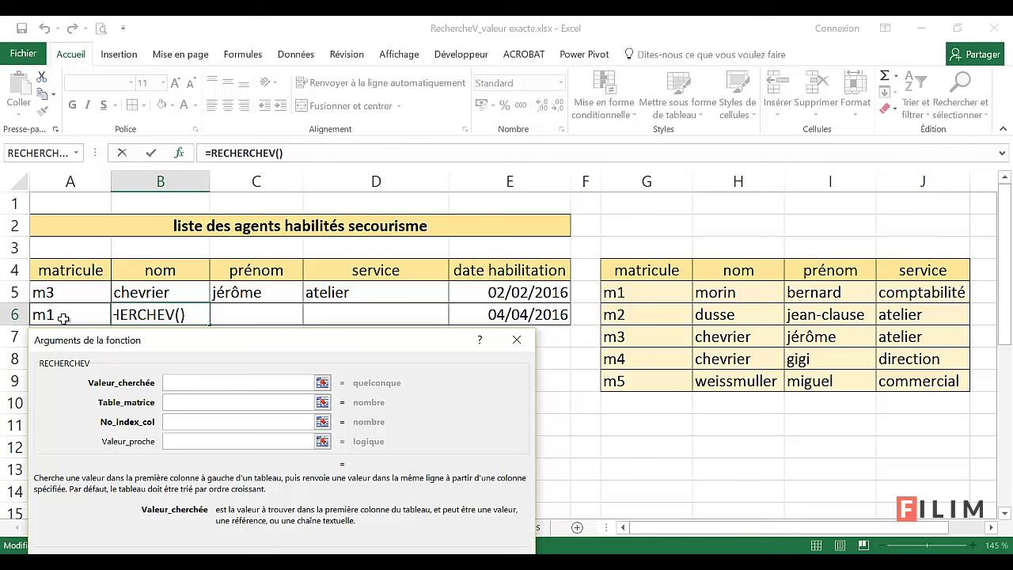
left_click(60, 314)
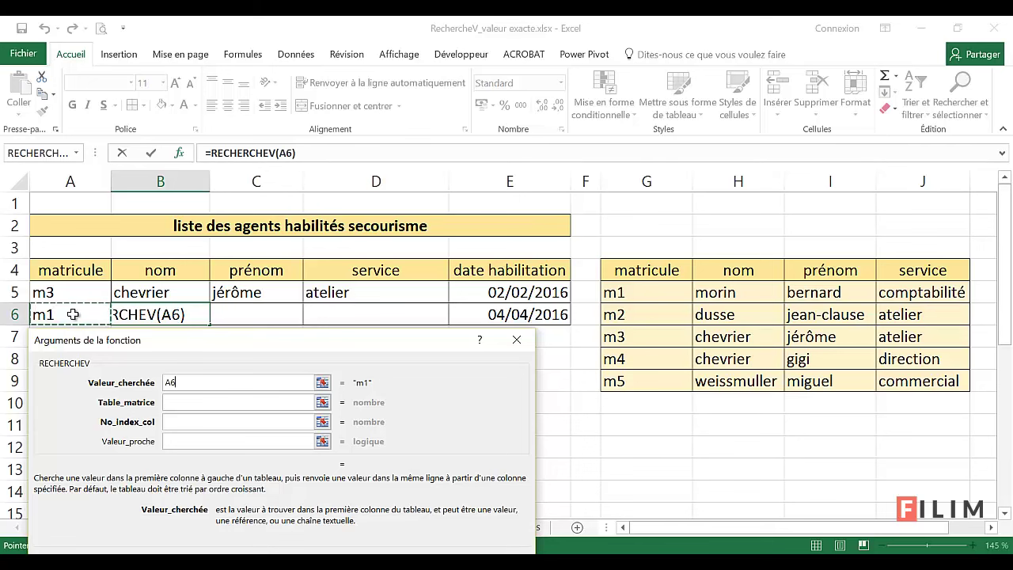
left_click(183, 410)
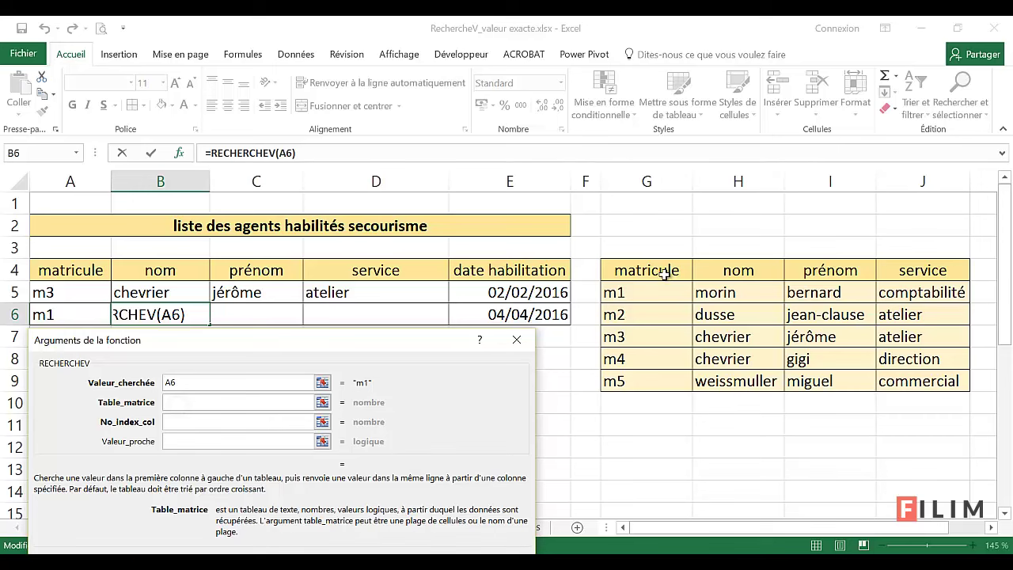
mouse_move(665, 272)
left_mouse_down()
mouse_move(842, 393)
mouse_move(891, 386)
left_mouse_up()
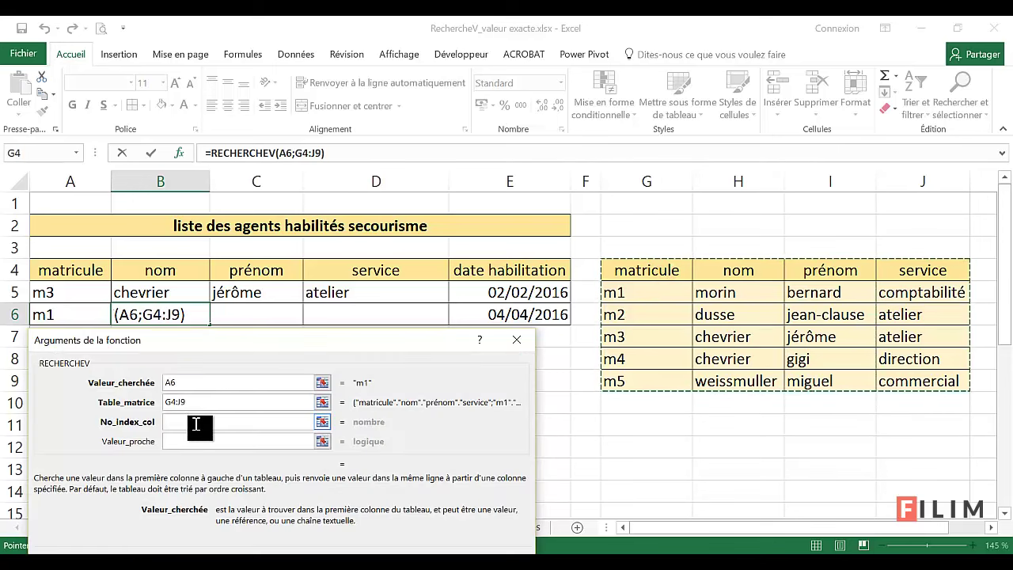
left_click(196, 423)
type("2")
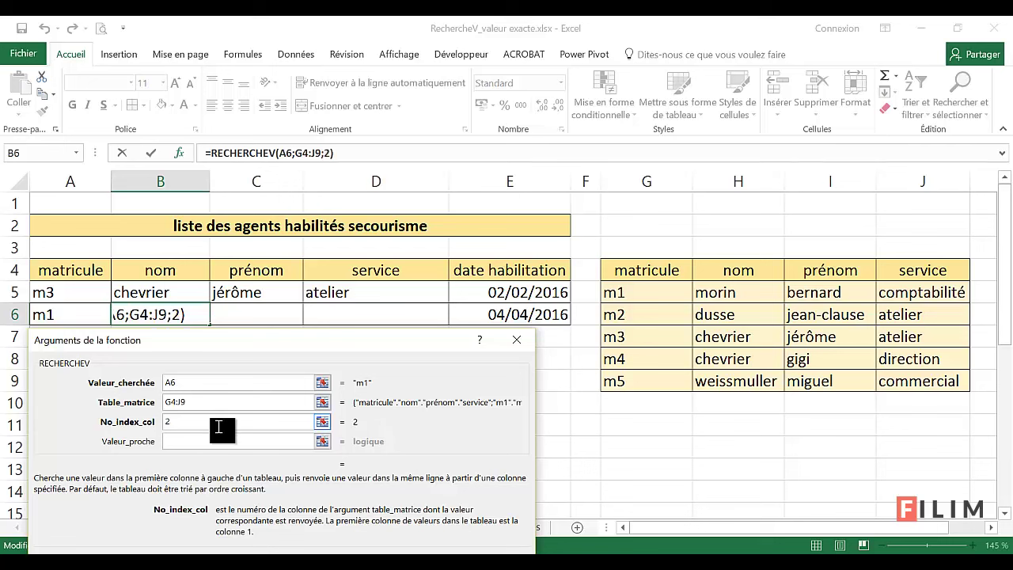
left_click(193, 443)
type("faux")
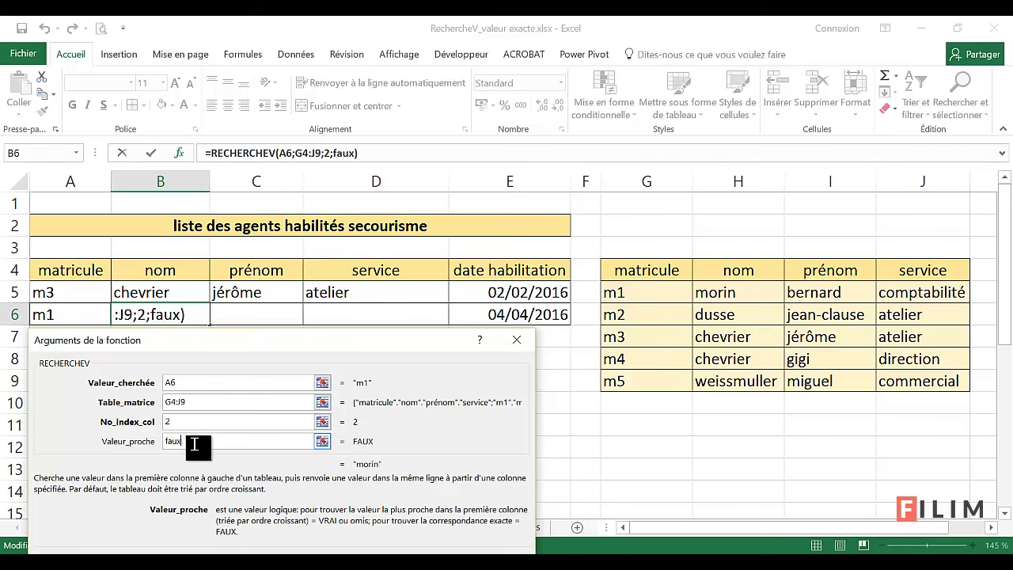
key("Return")
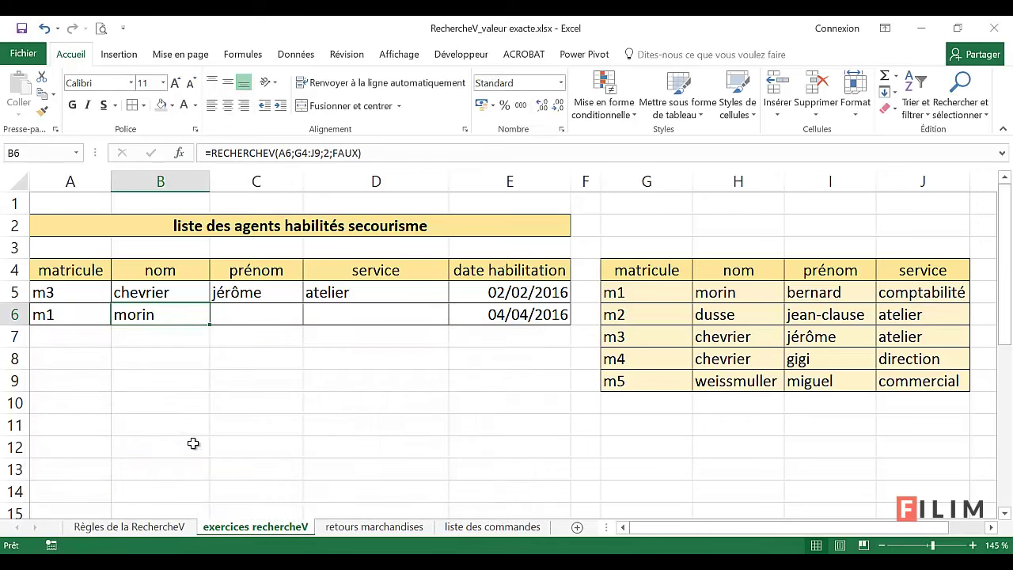
Build =RECHERCHEV(A6;G4:J9;3;FAUX) in C6 so it shows bernard.
left_click(245, 317)
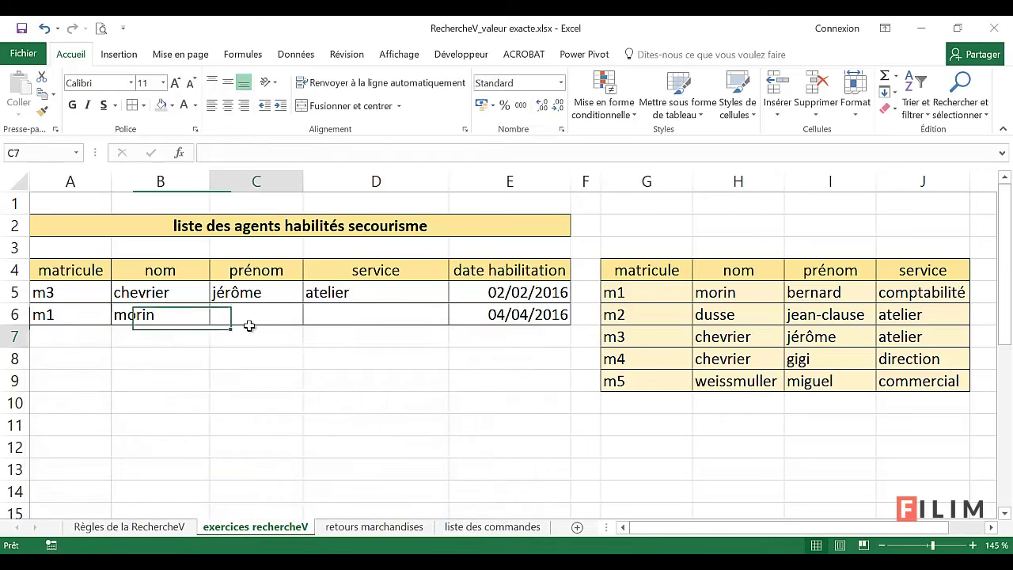
left_click(178, 154)
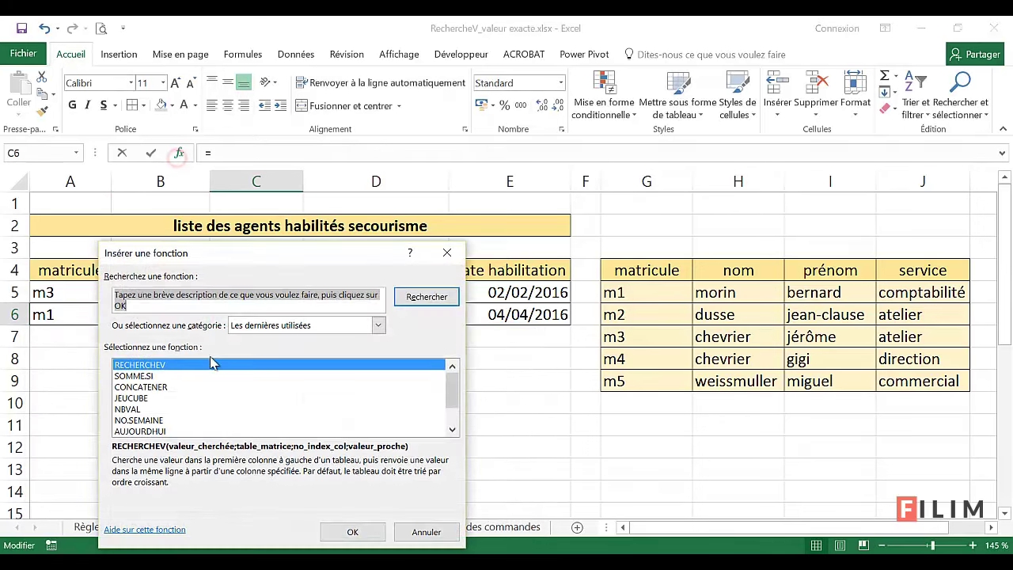
double_click(206, 363)
mouse_move(261, 269)
left_mouse_down()
mouse_move(261, 358)
mouse_move(261, 342)
left_mouse_up()
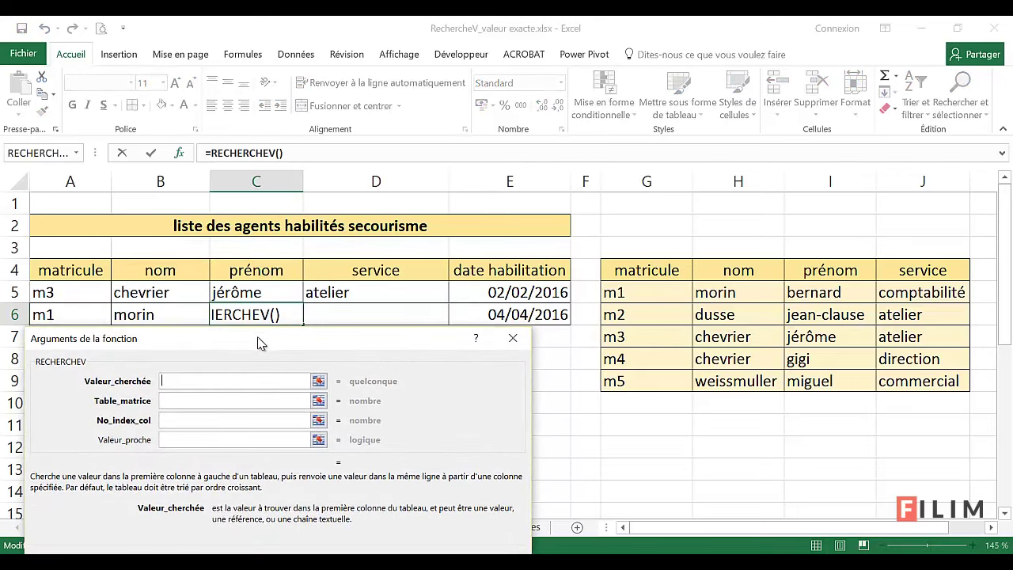
left_click(39, 315)
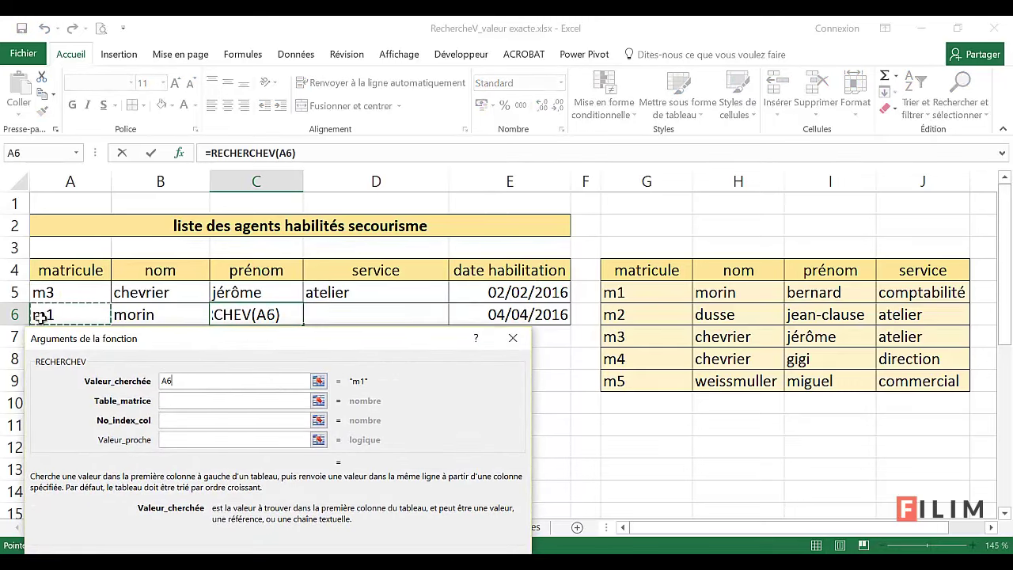
left_click(180, 401)
mouse_move(644, 271)
left_mouse_down()
mouse_move(796, 362)
mouse_move(942, 383)
left_mouse_up()
left_click(198, 423)
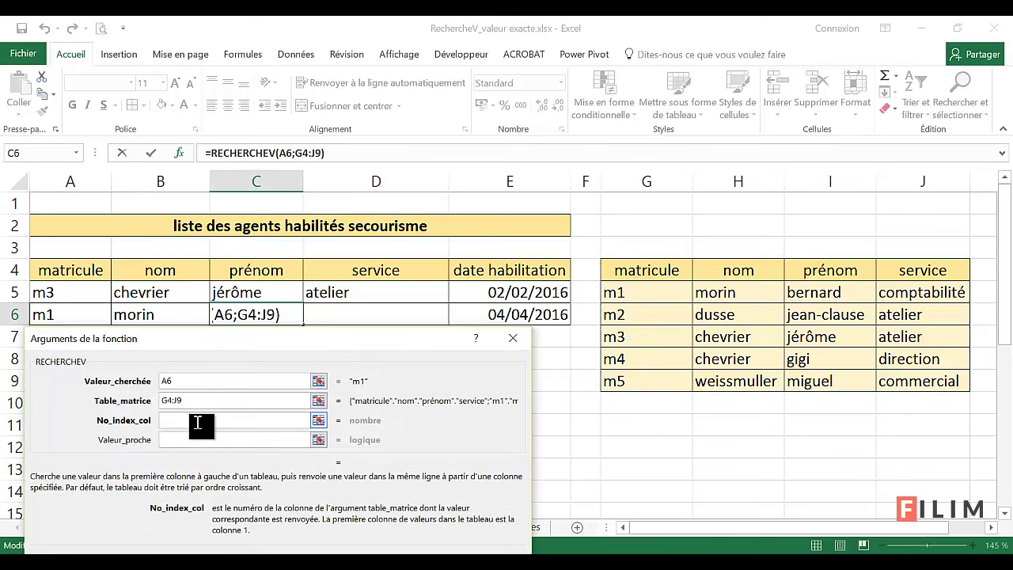
type("3")
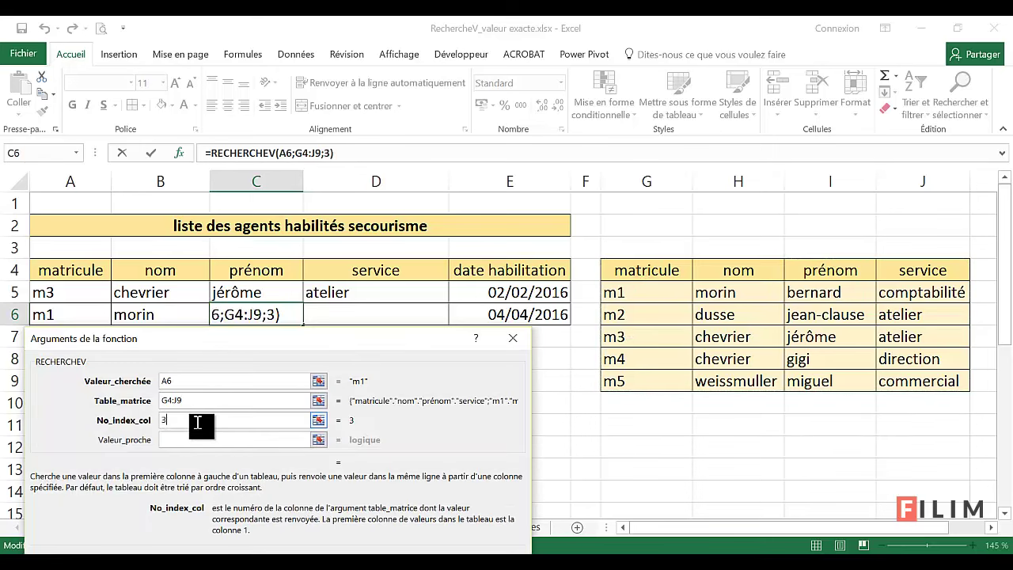
key("Tab")
type("fau")
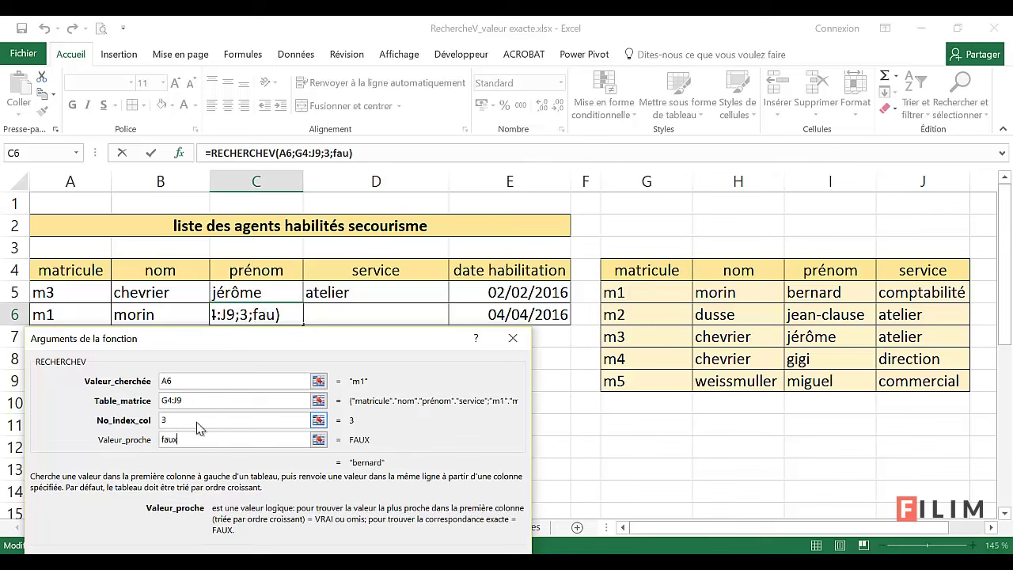
type("x")
key("Return")
left_click(345, 314)
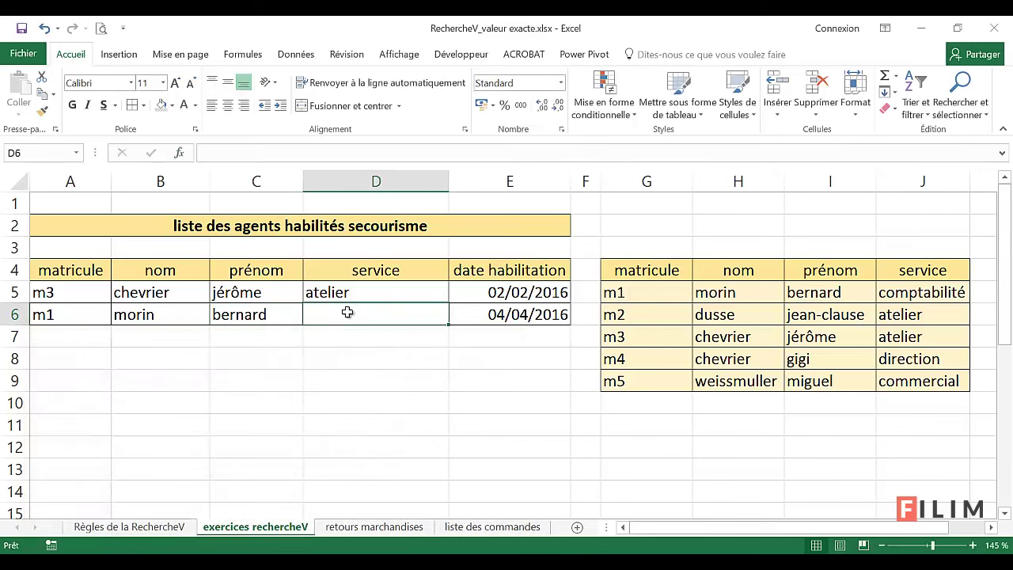
Start a RECHERCHEV formula in D6 from the recently used functions.
left_click(179, 153)
left_click_drag(277, 254, 219, 348)
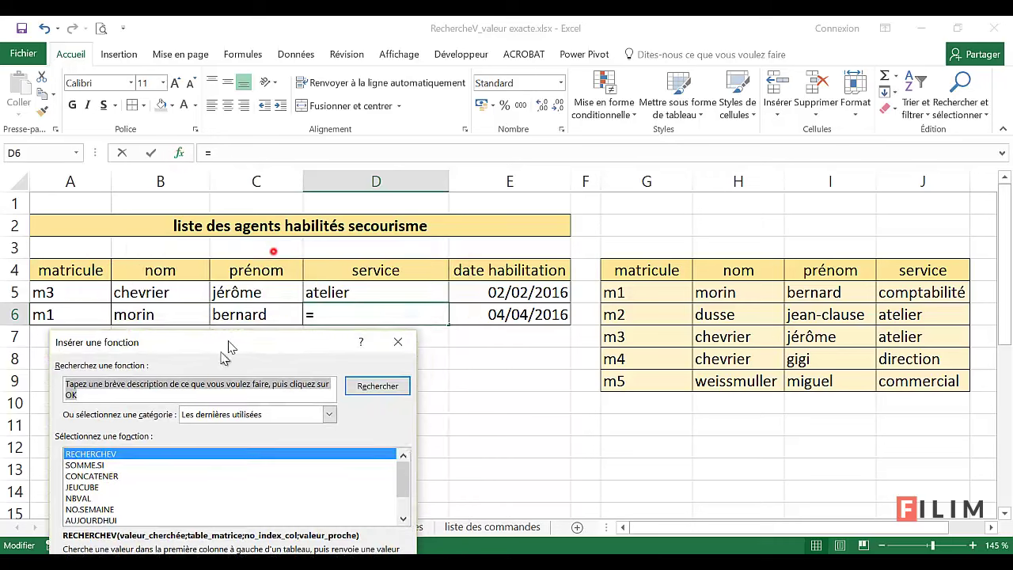
left_click(174, 460)
double_click(174, 460)
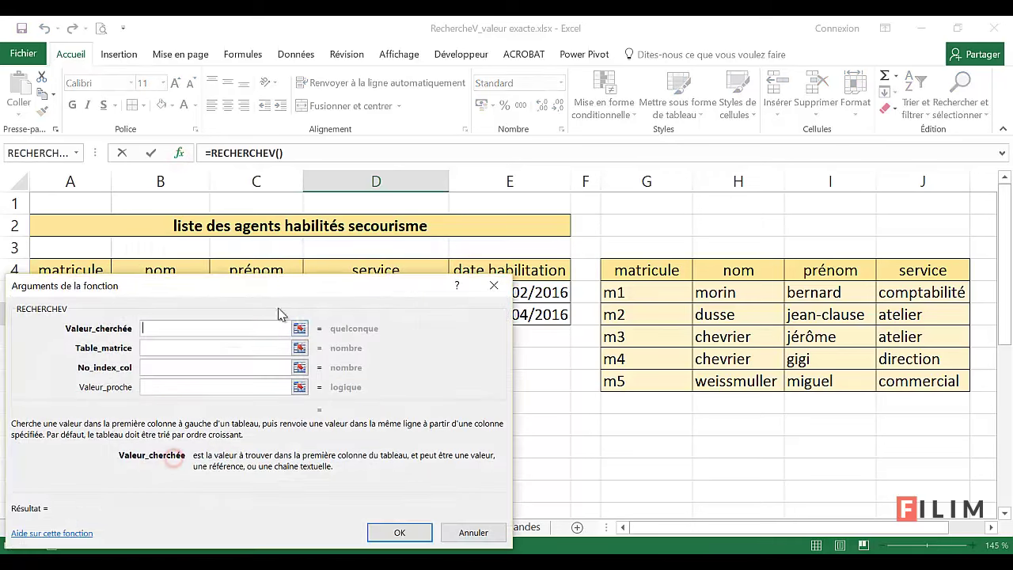
left_click_drag(290, 284, 316, 346)
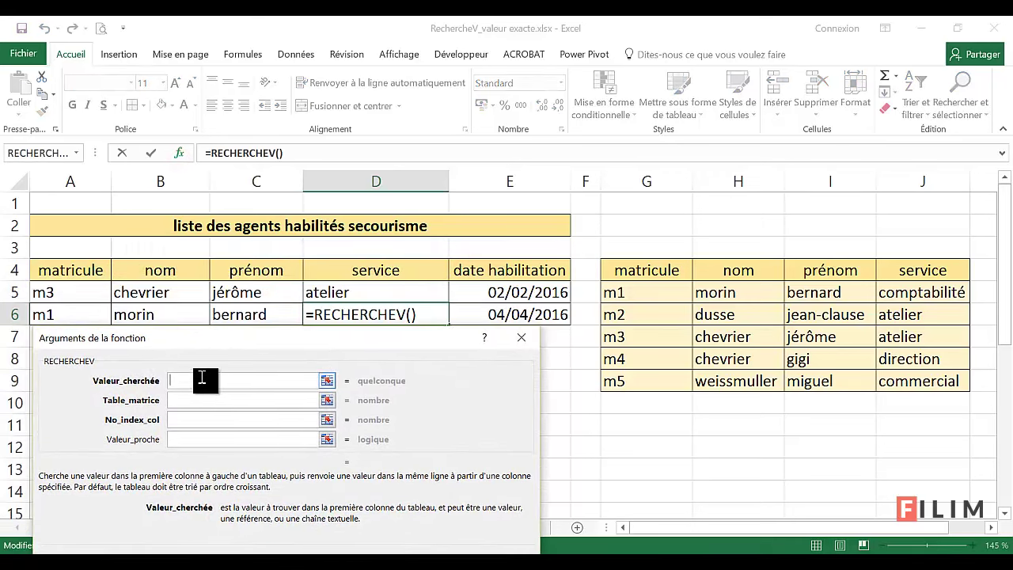
Enter A6, G5:J9, column 4 and FAUX so D6 shows comptabilité.
left_click(70, 318)
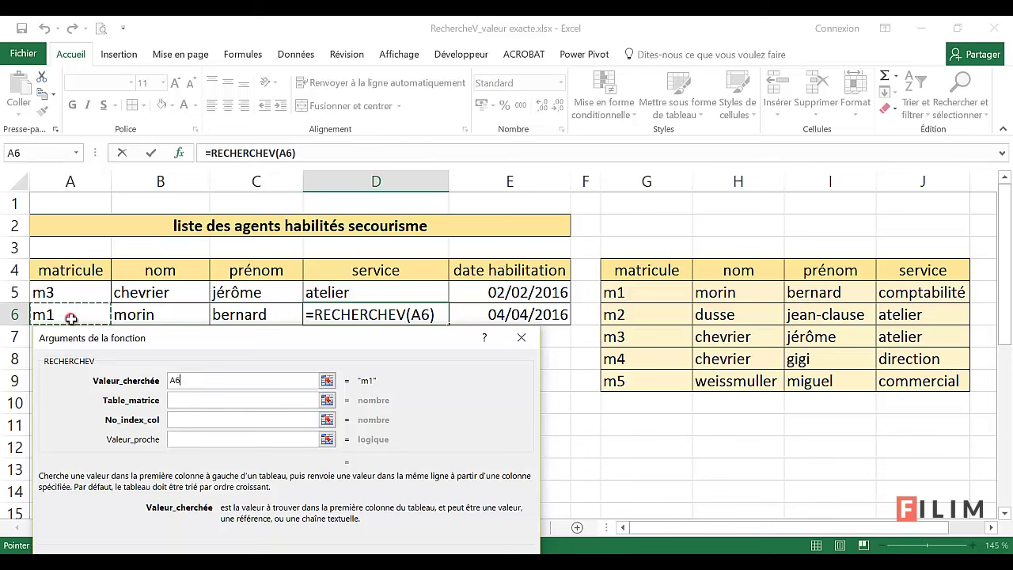
left_click(203, 401)
left_click_drag(676, 298, 883, 383)
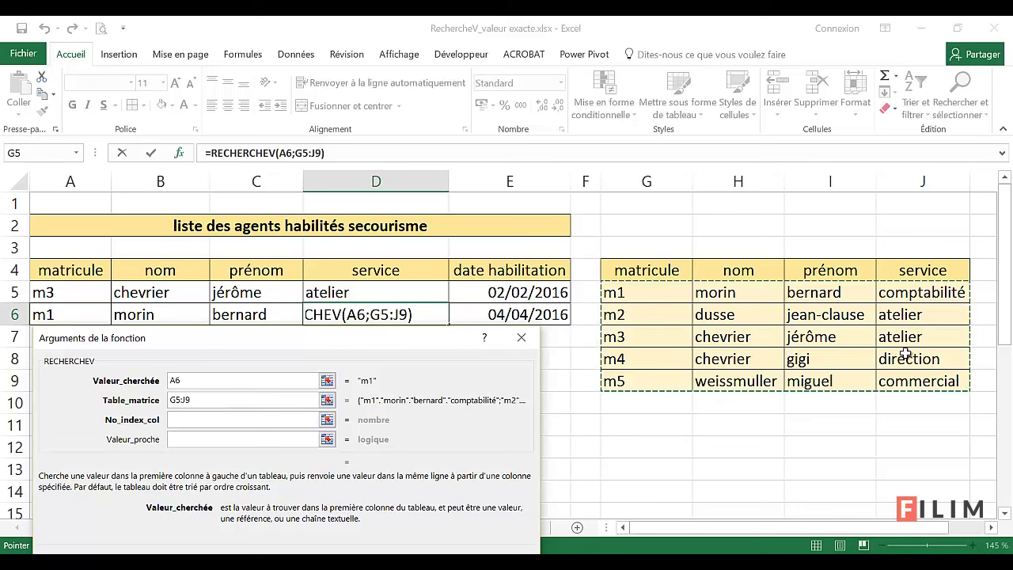
left_click(187, 424)
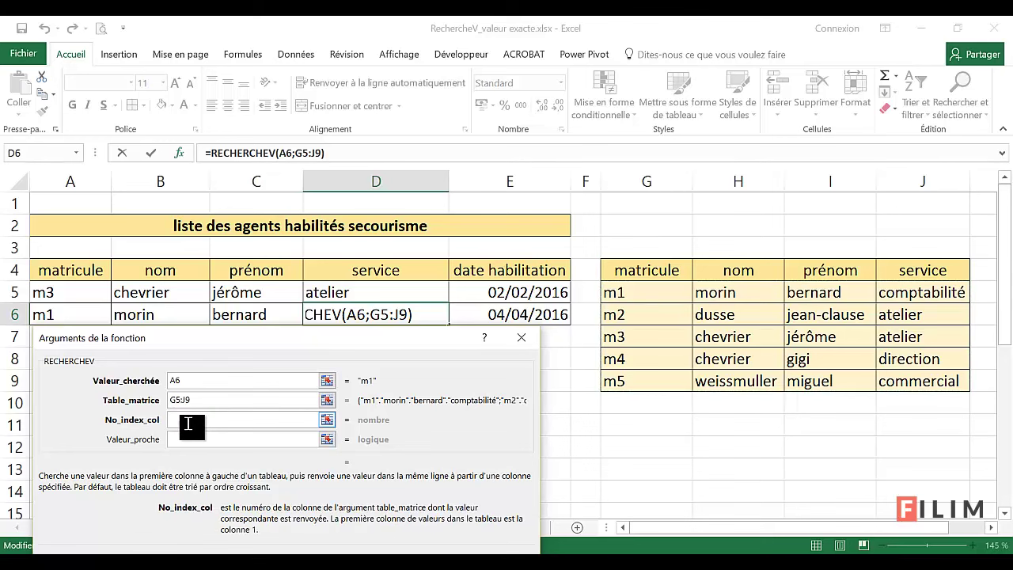
type("4")
key("Tab")
type("faux")
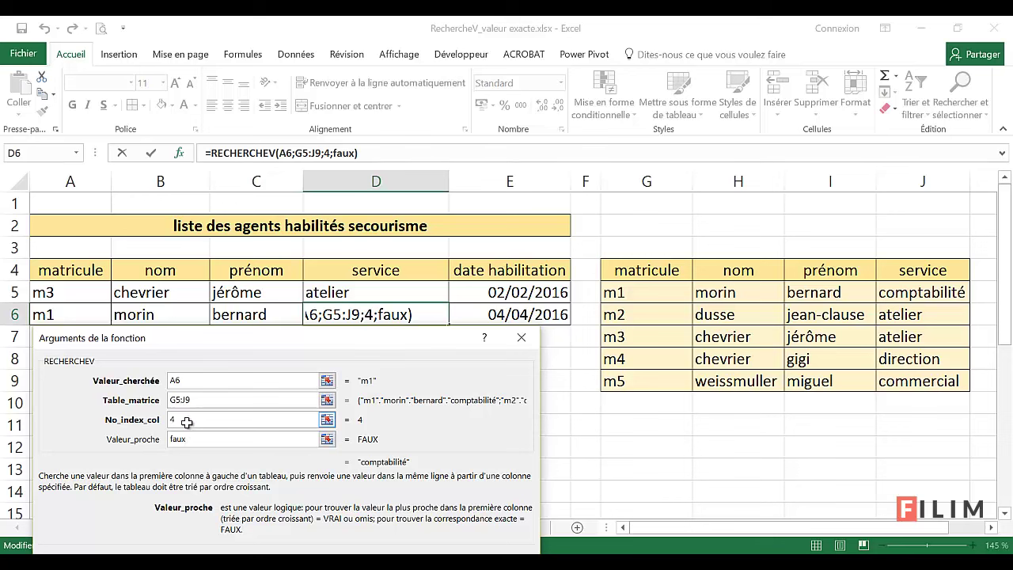
key("Return")
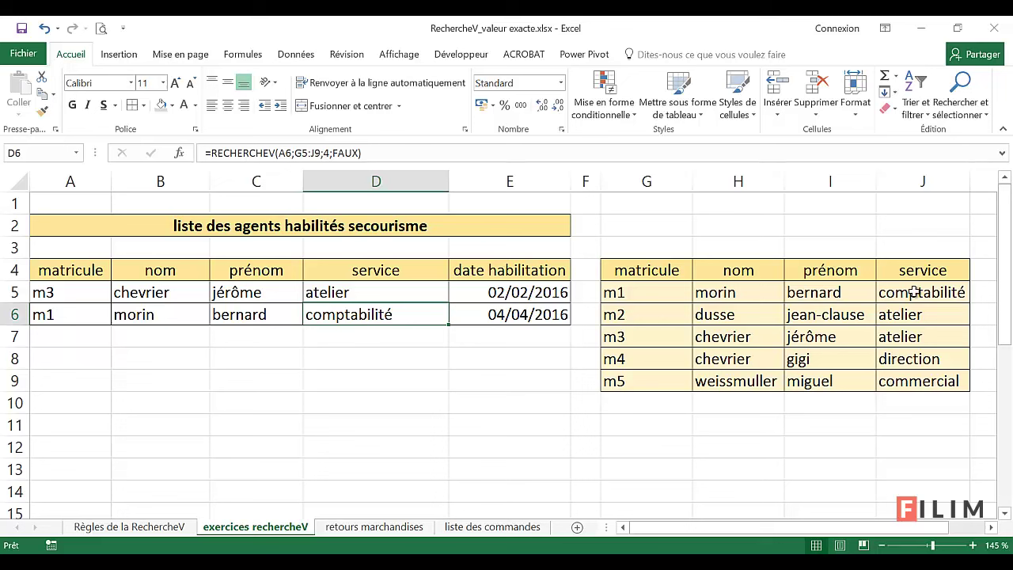
left_click(265, 351)
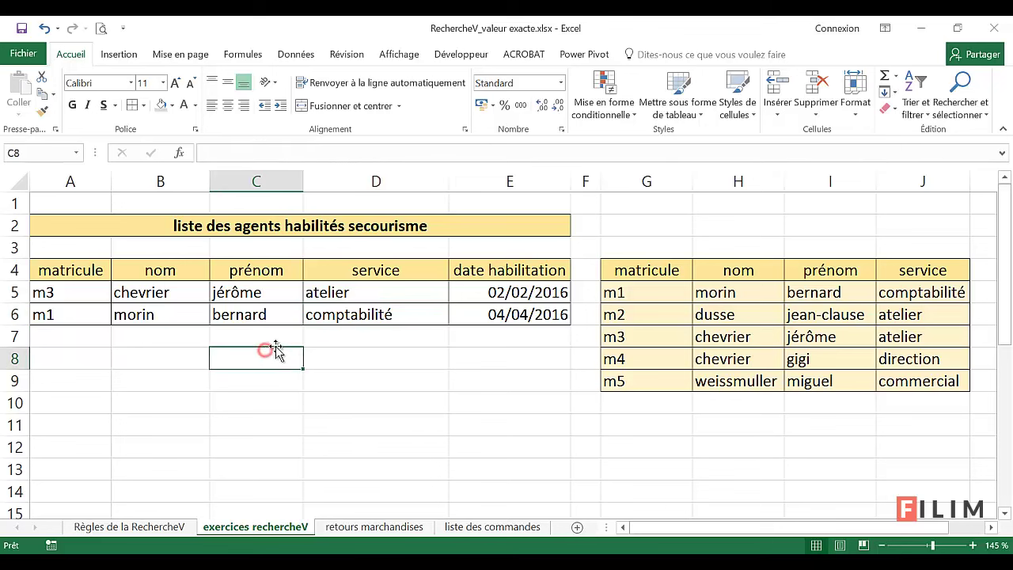
left_click(133, 530)
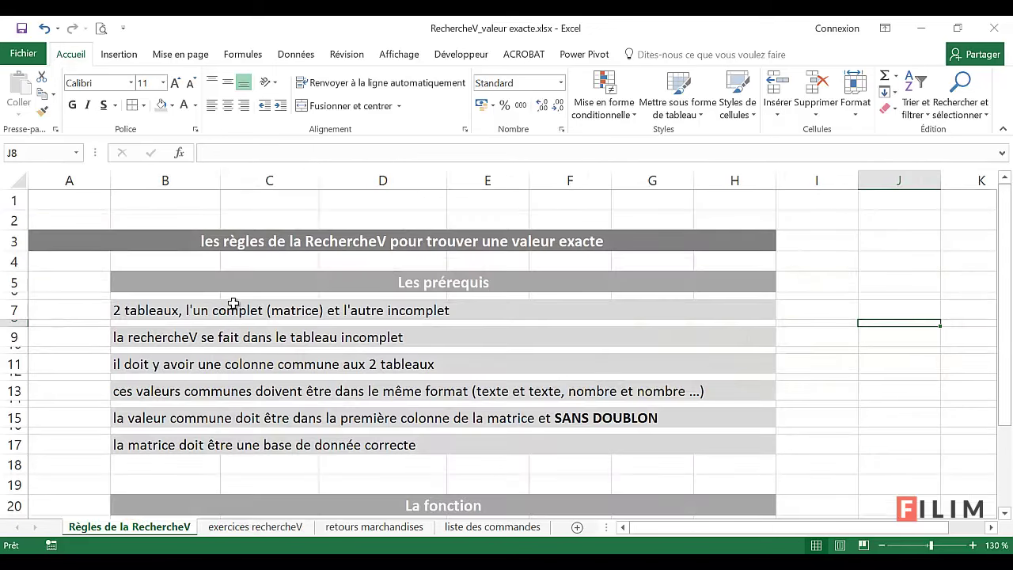
left_click_drag(13, 282, 12, 446)
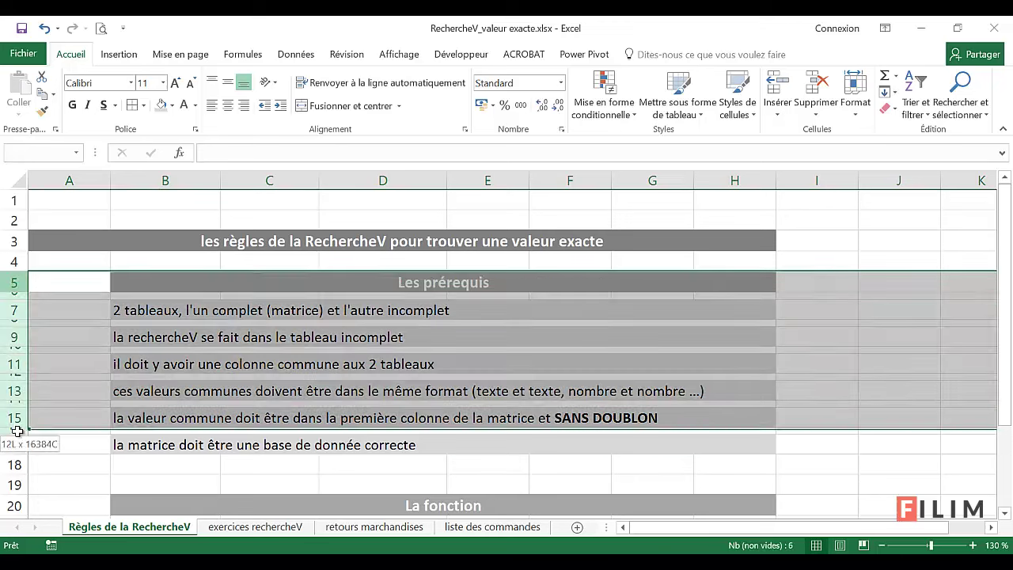
left_click(15, 309)
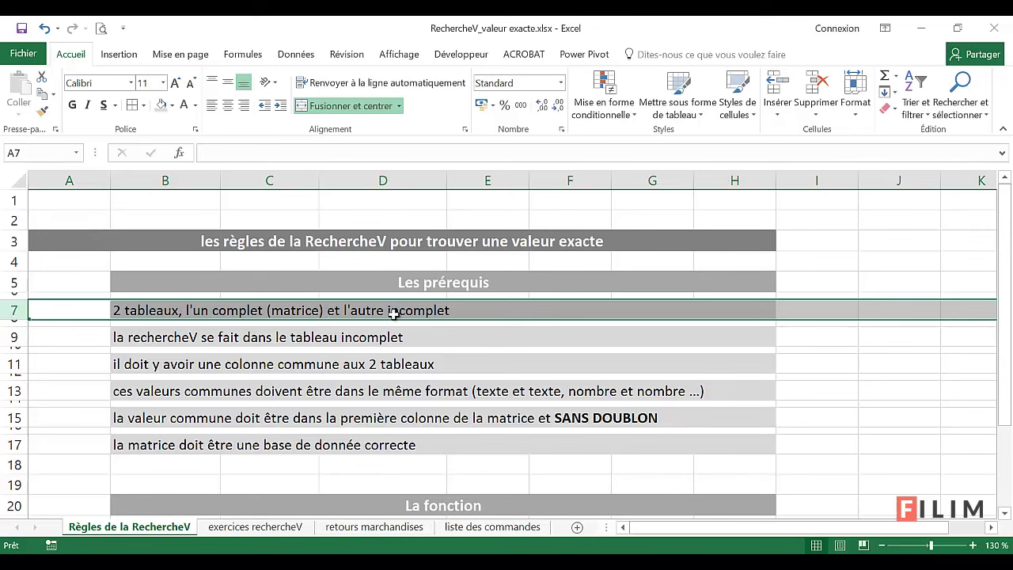
left_click(251, 526)
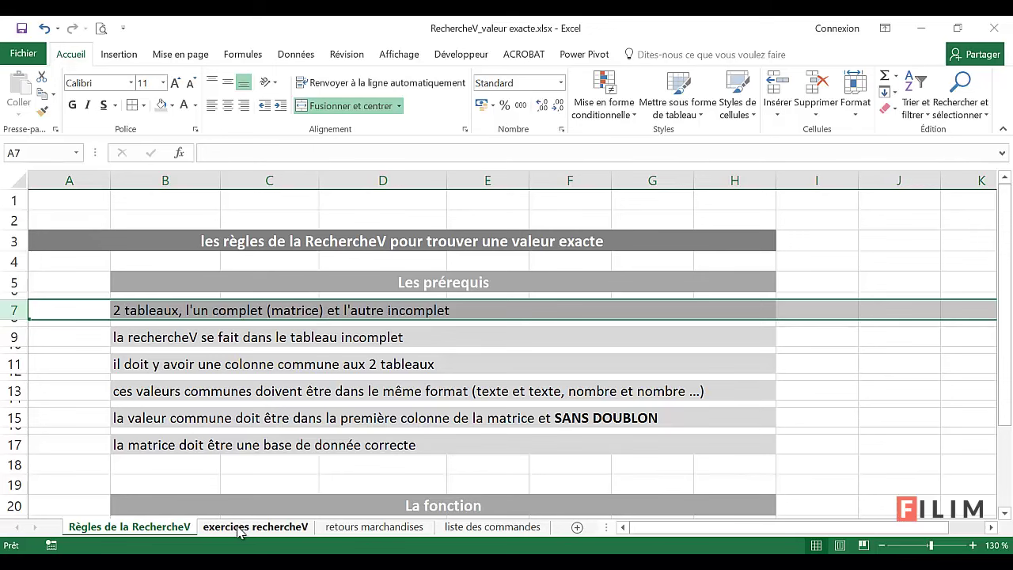
left_click_drag(647, 270, 905, 378)
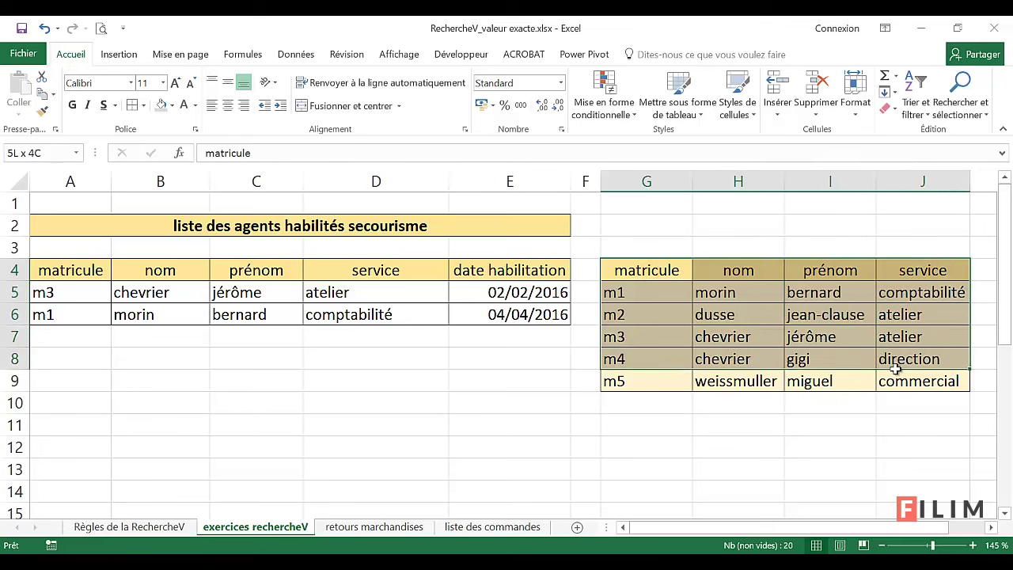
left_click_drag(91, 272, 479, 316)
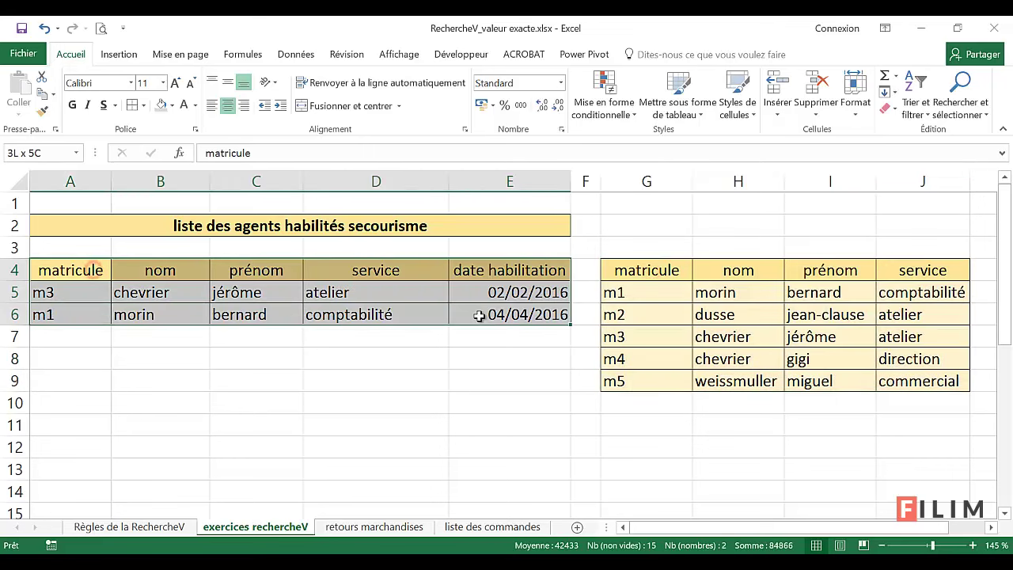
left_click(129, 526)
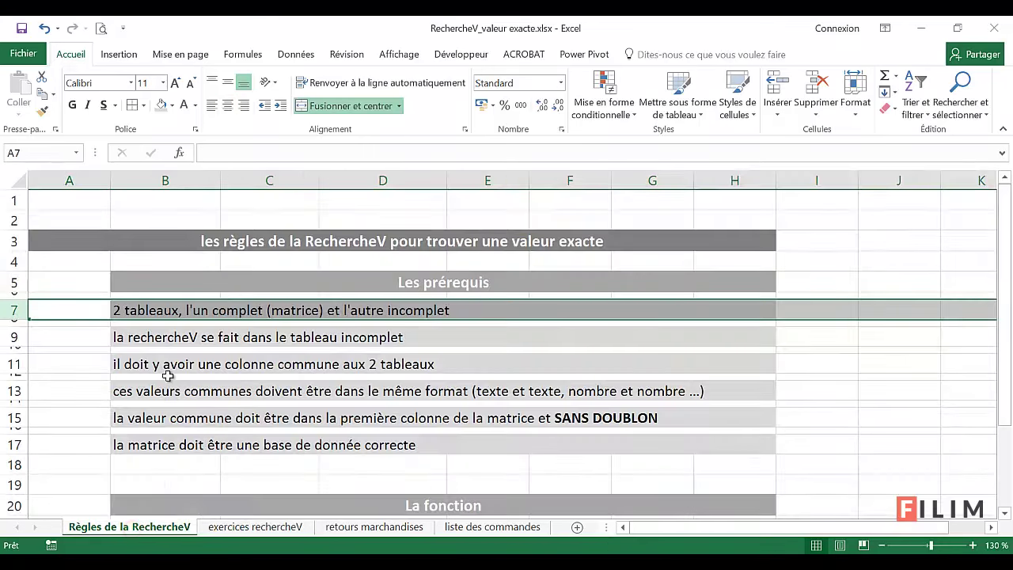
left_click(146, 339)
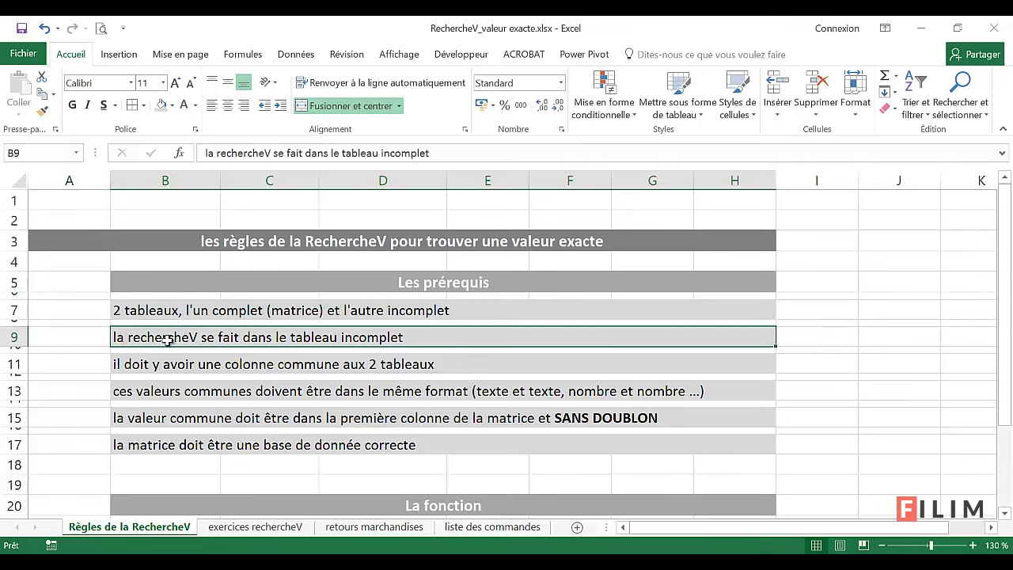
left_click(224, 527)
left_click(329, 318)
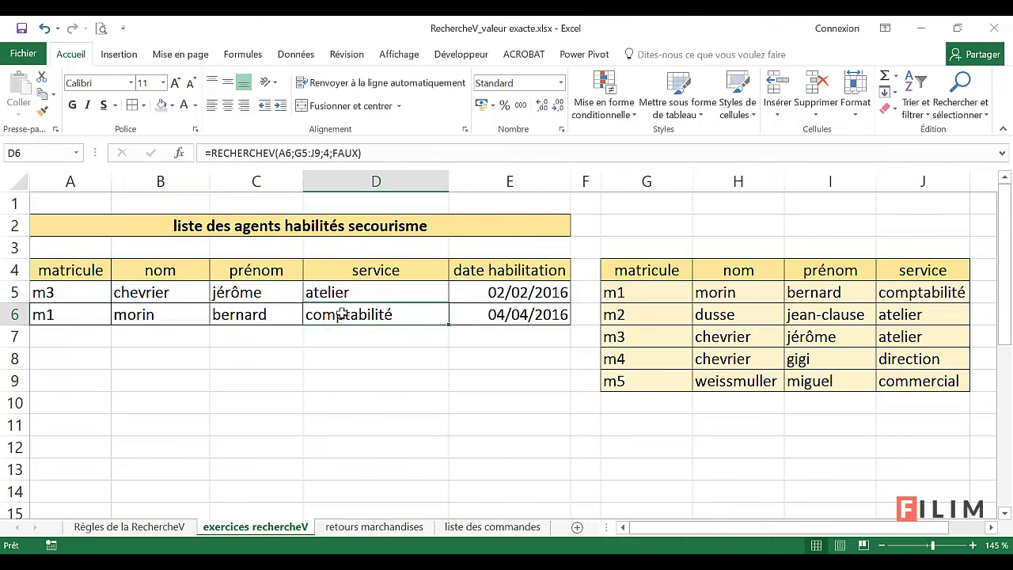
Delete D6's lookup formula and highlight the matricule columns of both tables.
key("Delete")
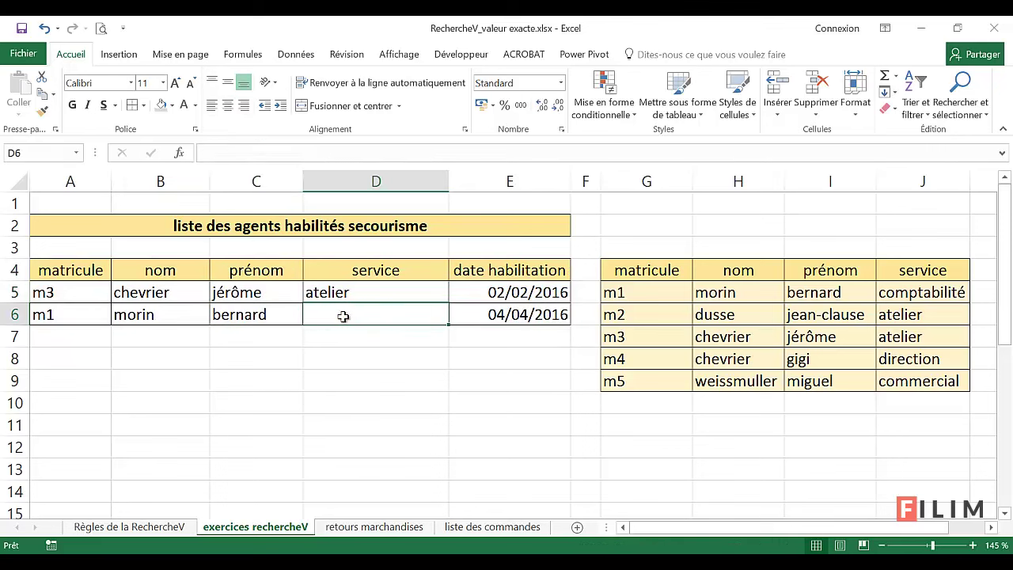
left_click(360, 353)
left_click(350, 318)
left_click(159, 527)
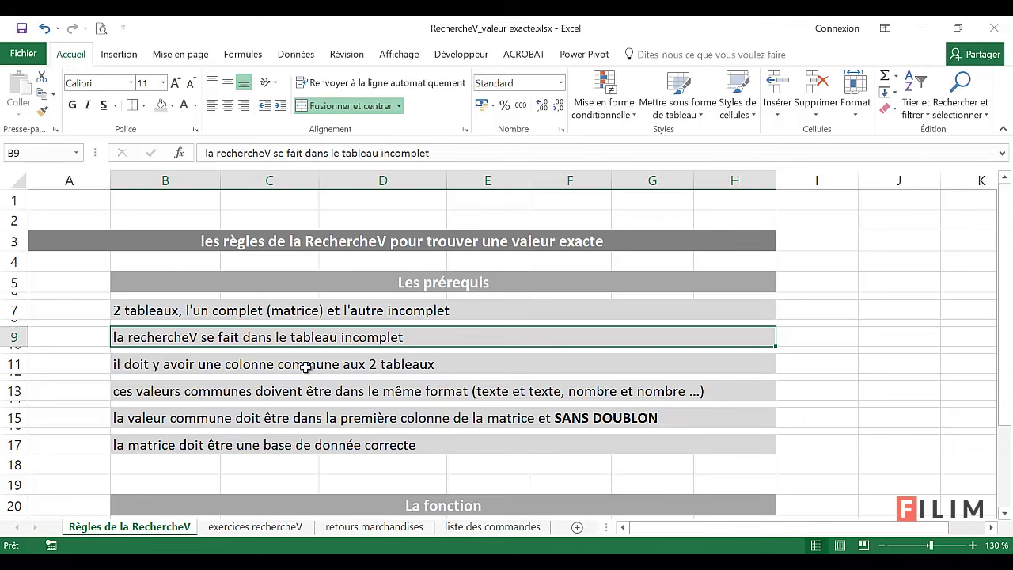
left_click(255, 526)
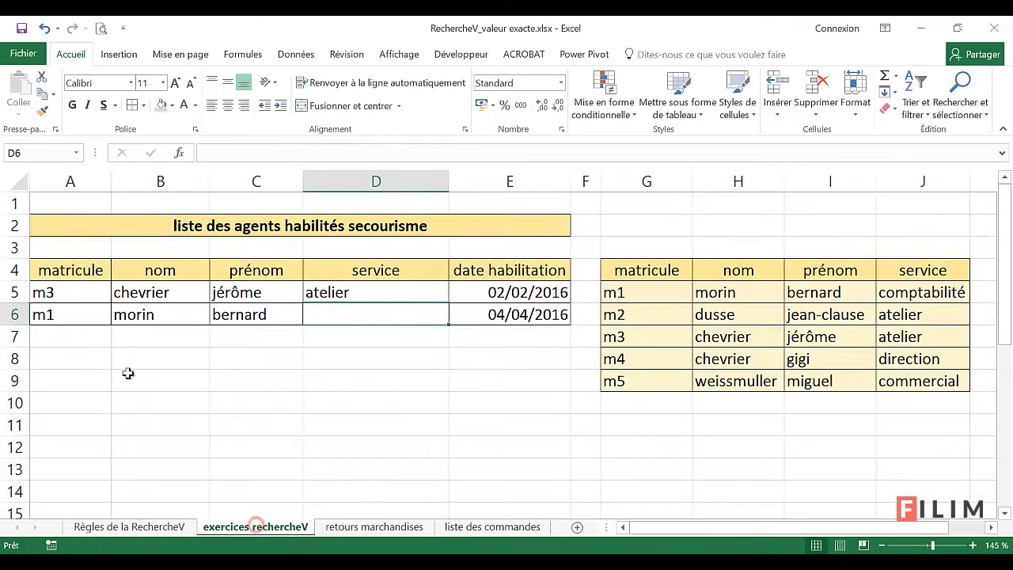
left_click_drag(87, 270, 86, 314)
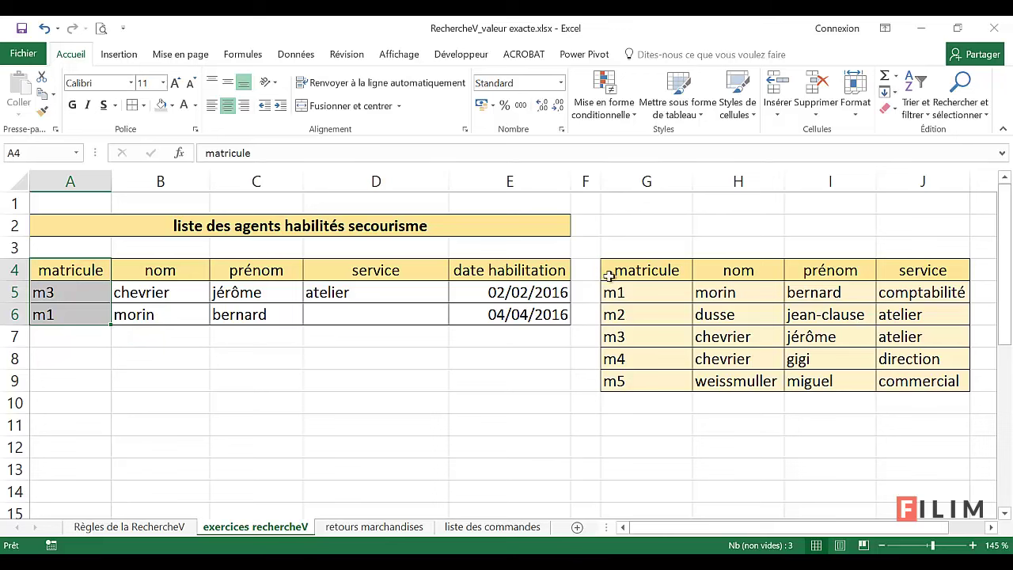
left_click_drag(608, 269, 646, 383)
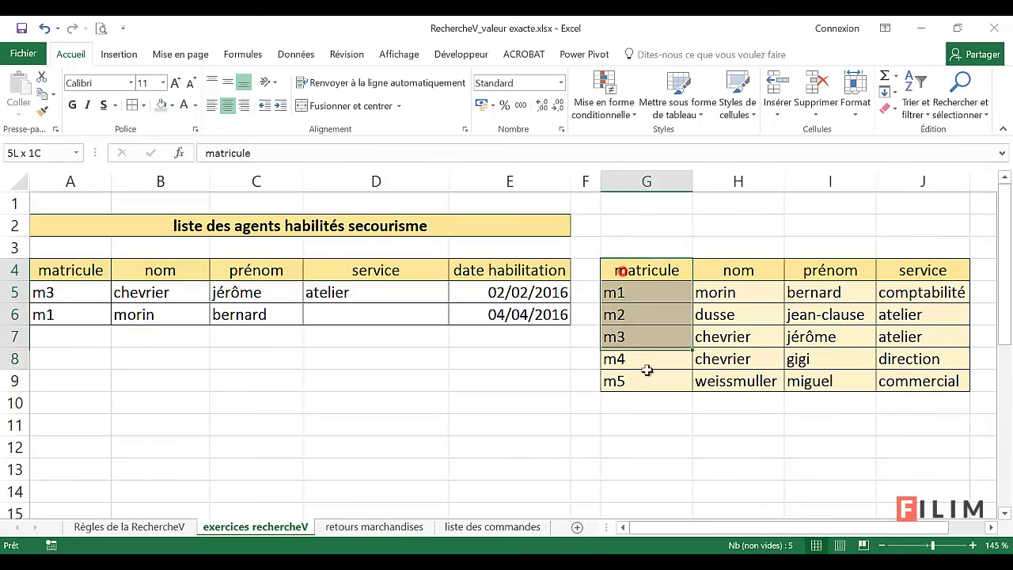
Highlight matricules m3, m1 and m1 to m5, ending on the Règles de la RechercheV sheet.
left_click(169, 526)
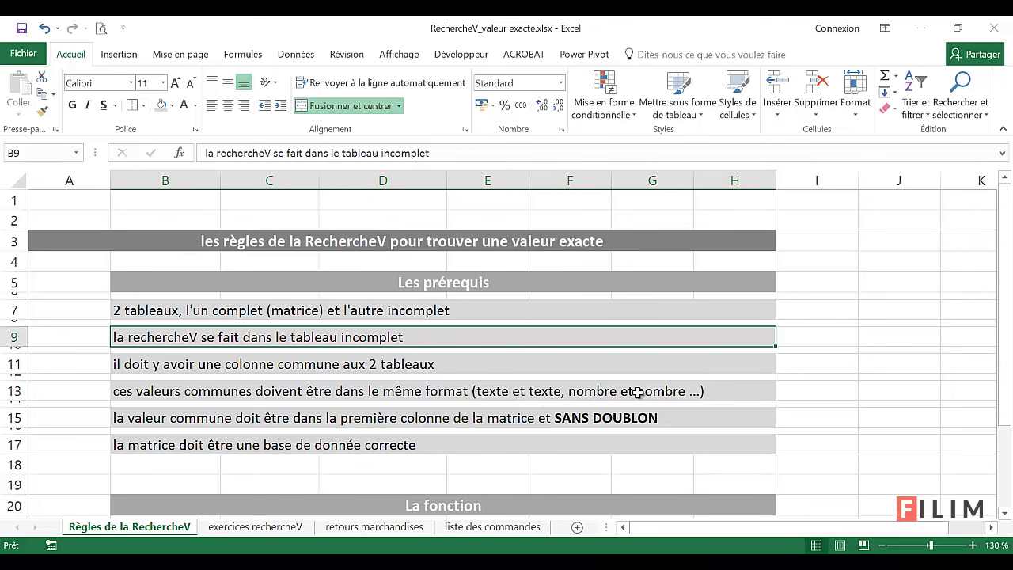
left_click(254, 526)
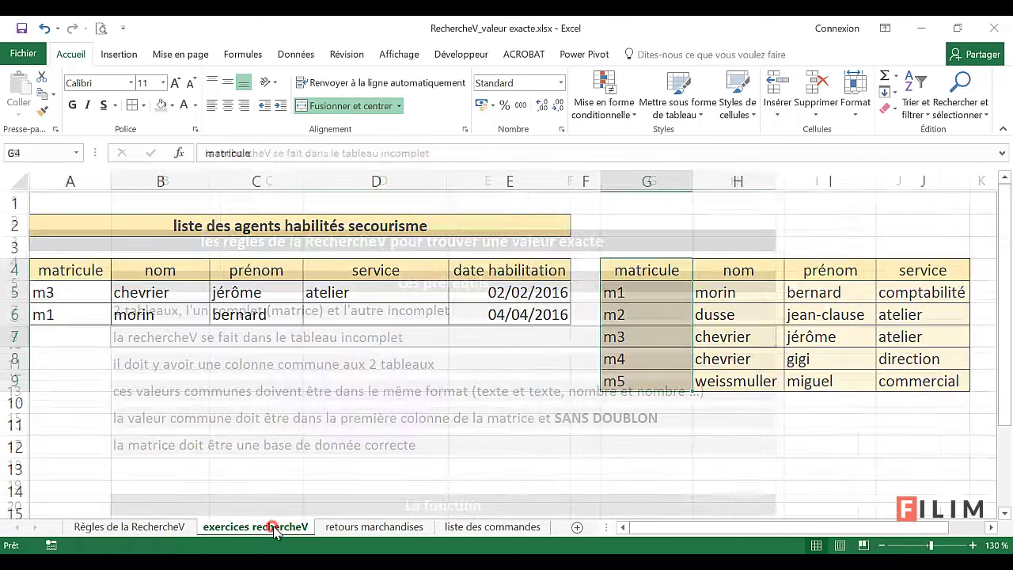
left_click_drag(92, 292, 93, 304)
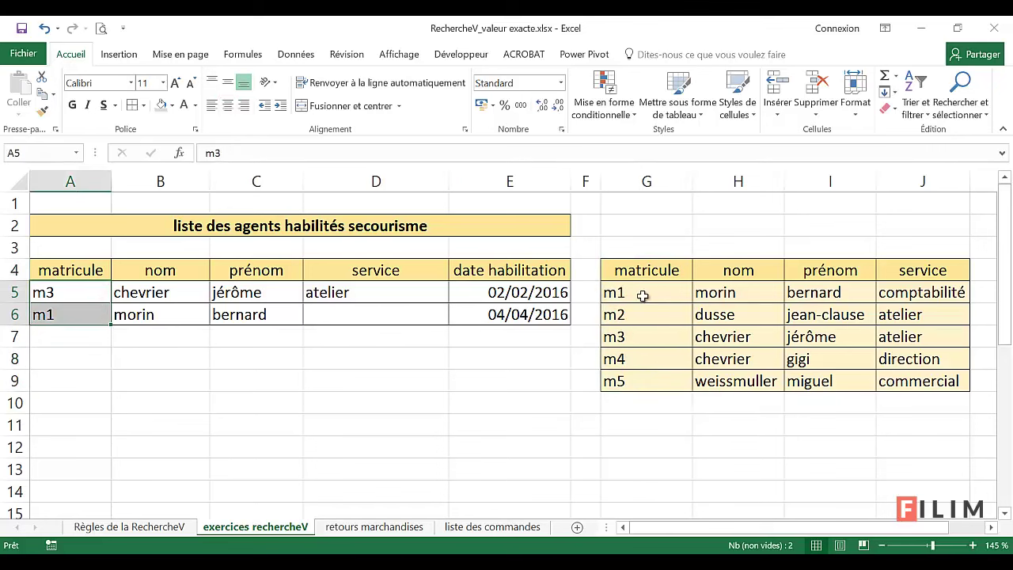
left_click_drag(644, 293, 646, 377)
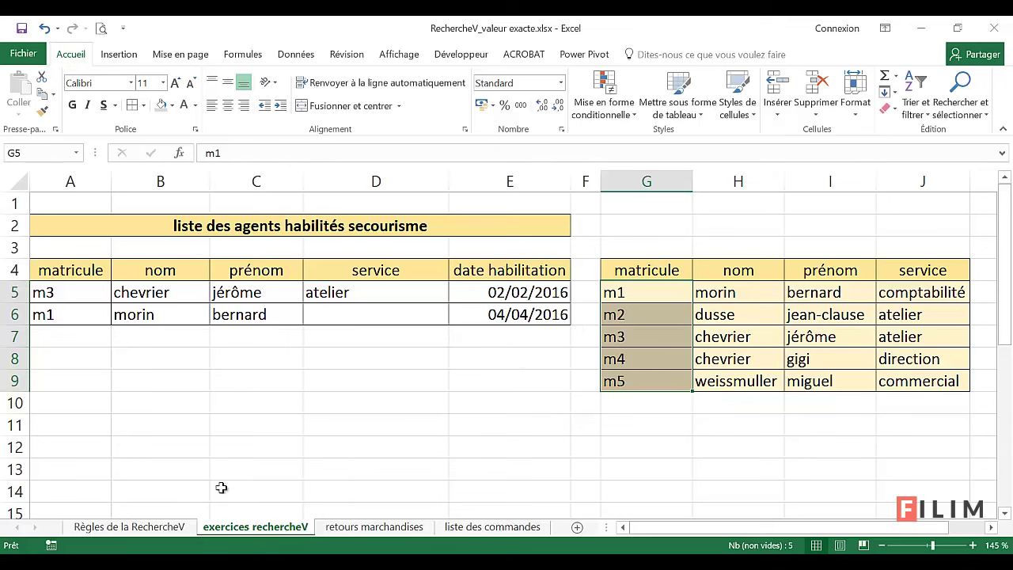
left_click(149, 526)
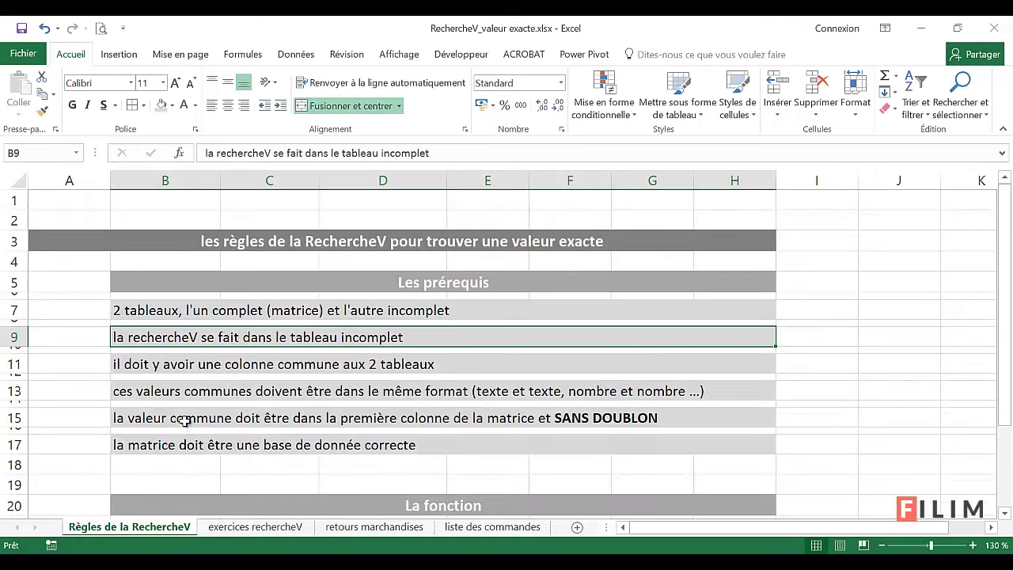
Point out the no-duplicates rule, then highlight the matricule column and reference table G4:J9.
left_click(183, 420)
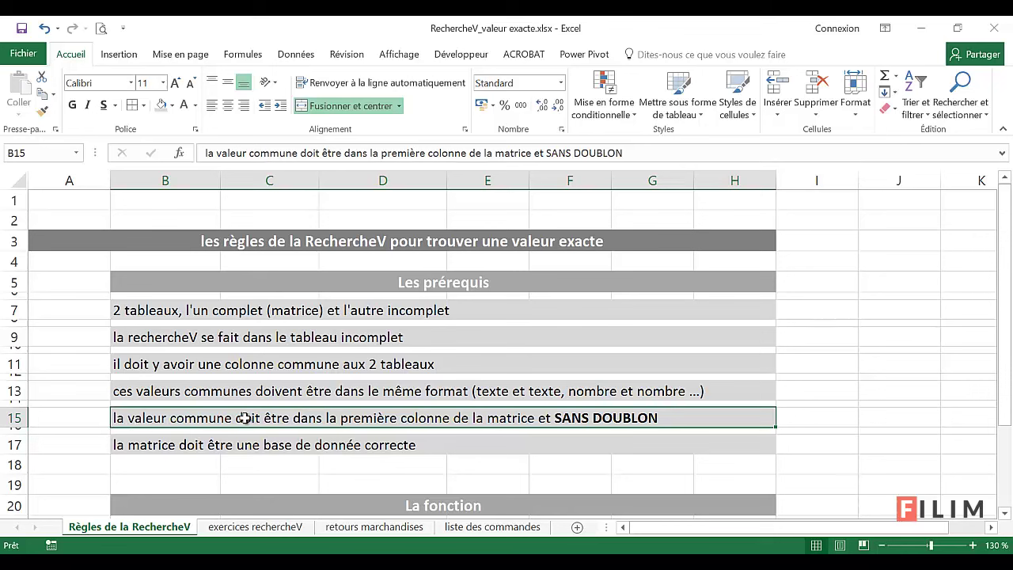
left_click(222, 531)
left_click(745, 295)
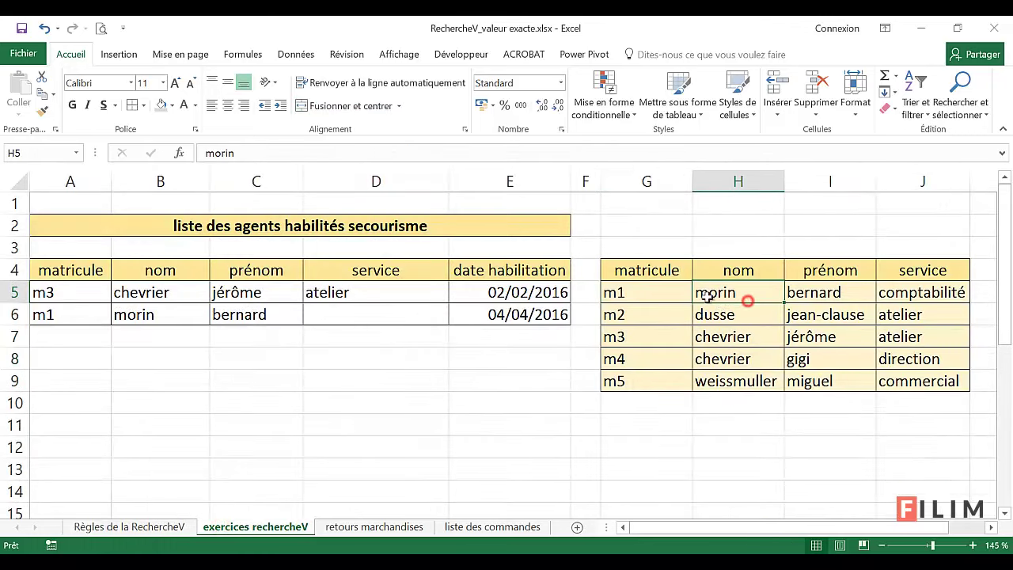
left_click_drag(646, 269, 649, 373)
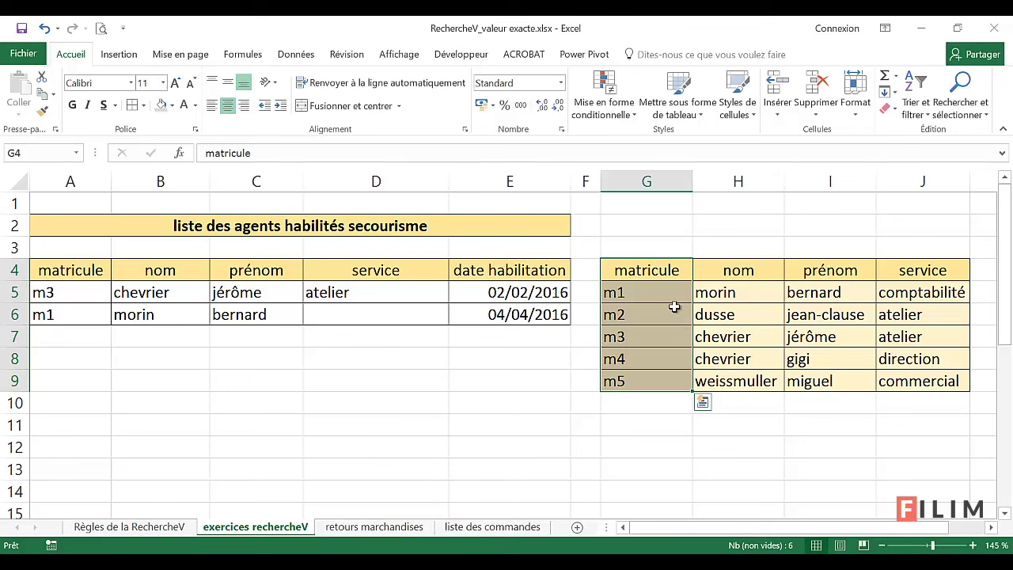
left_click_drag(670, 293, 662, 382)
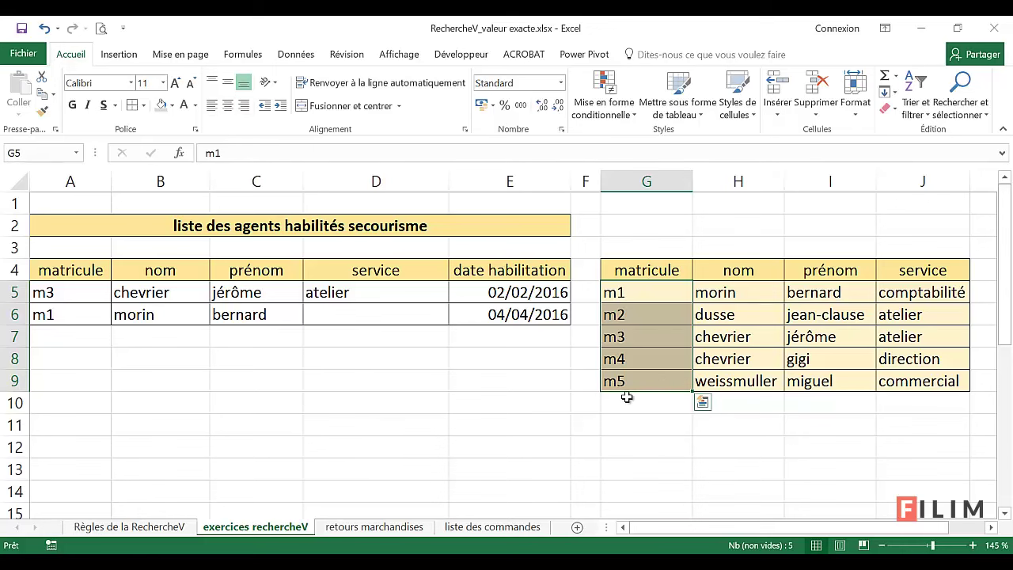
left_click(149, 526)
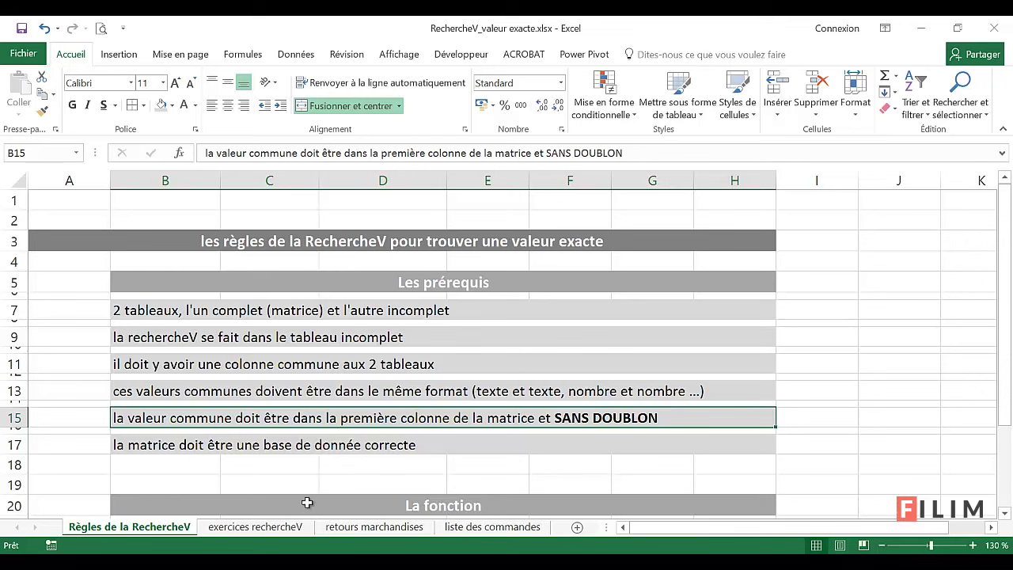
left_click(265, 526)
left_click_drag(671, 270, 905, 374)
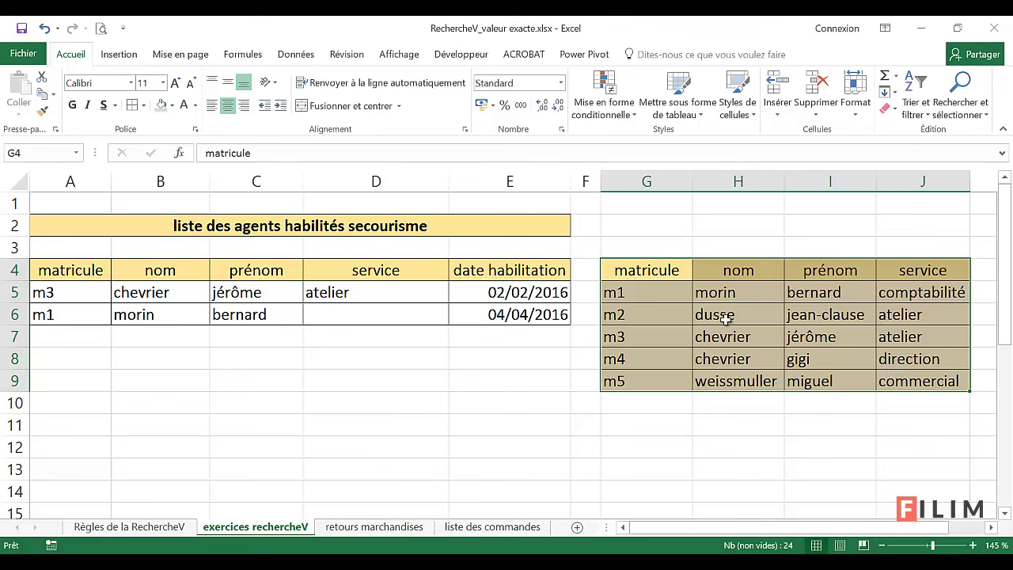
Scroll the Règles de la RechercheV sheet down to the 'La fonction' section.
left_click(168, 530)
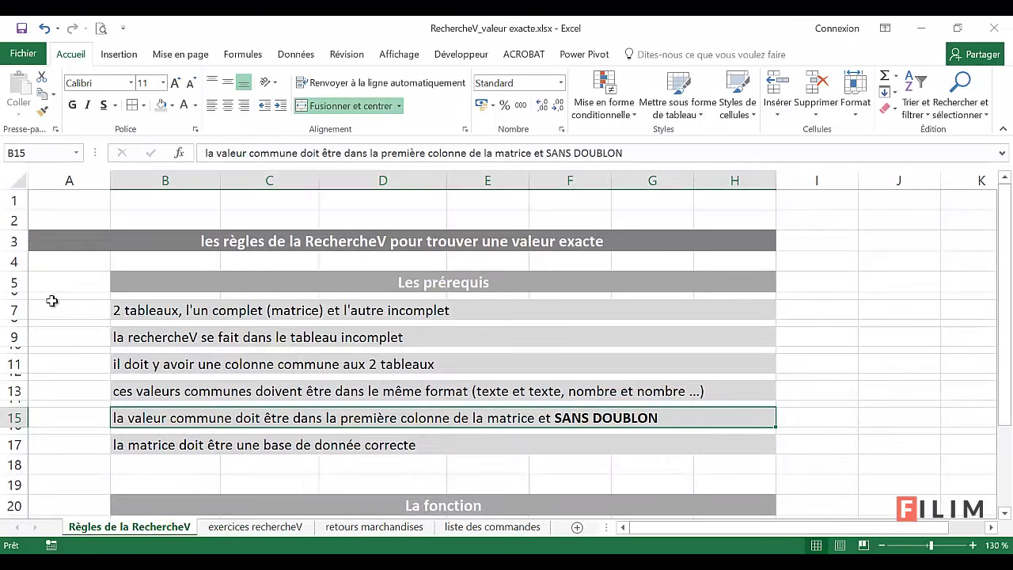
scroll(36, 326, "down", 1)
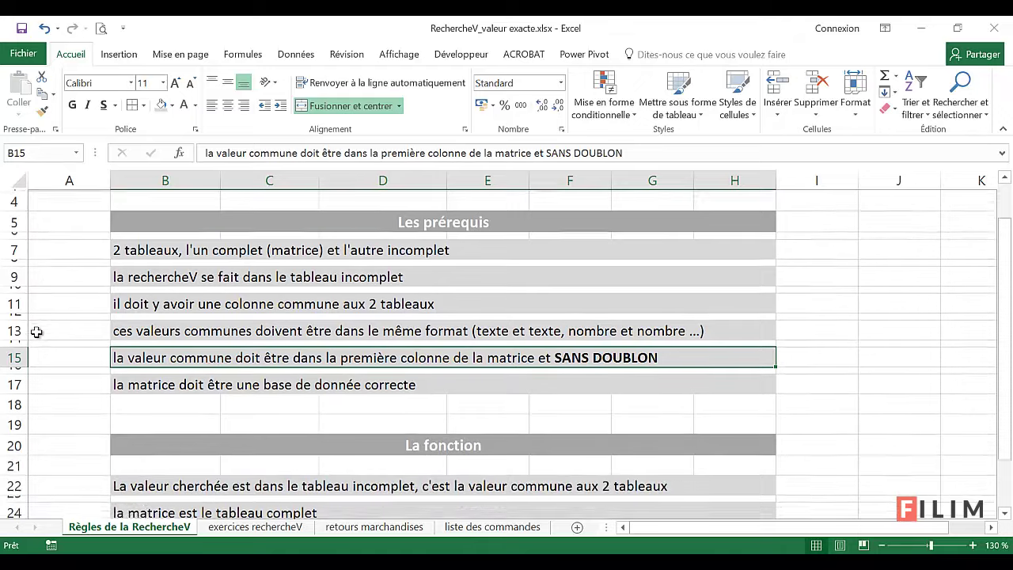
scroll(34, 328, "down", 2)
scroll(32, 332, "down", 1)
scroll(29, 338, "down", 2)
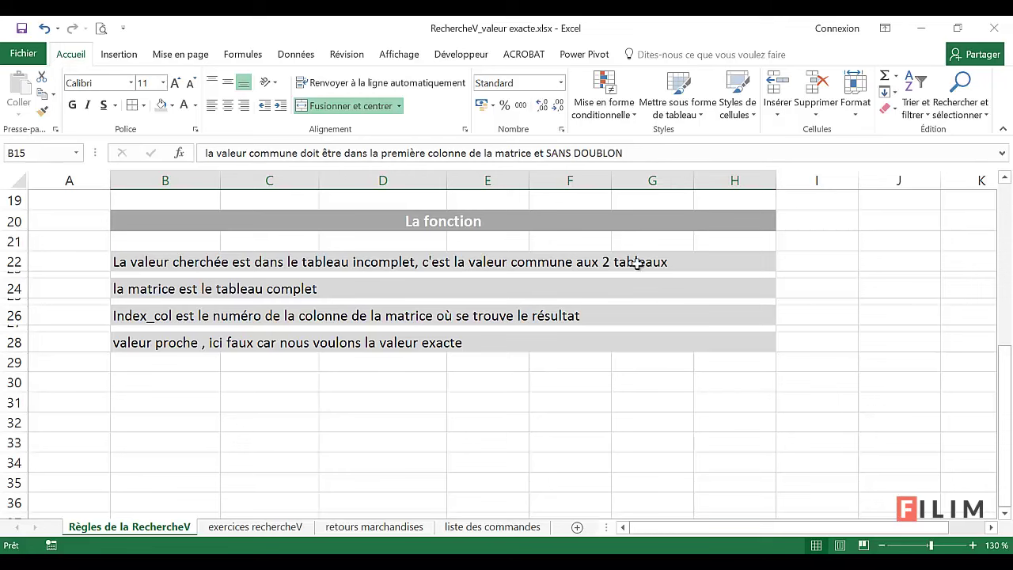
Insert a RECHERCHEV function in D6 with A6 as the lookup value.
left_click(267, 527)
left_click(375, 314)
left_click(179, 152)
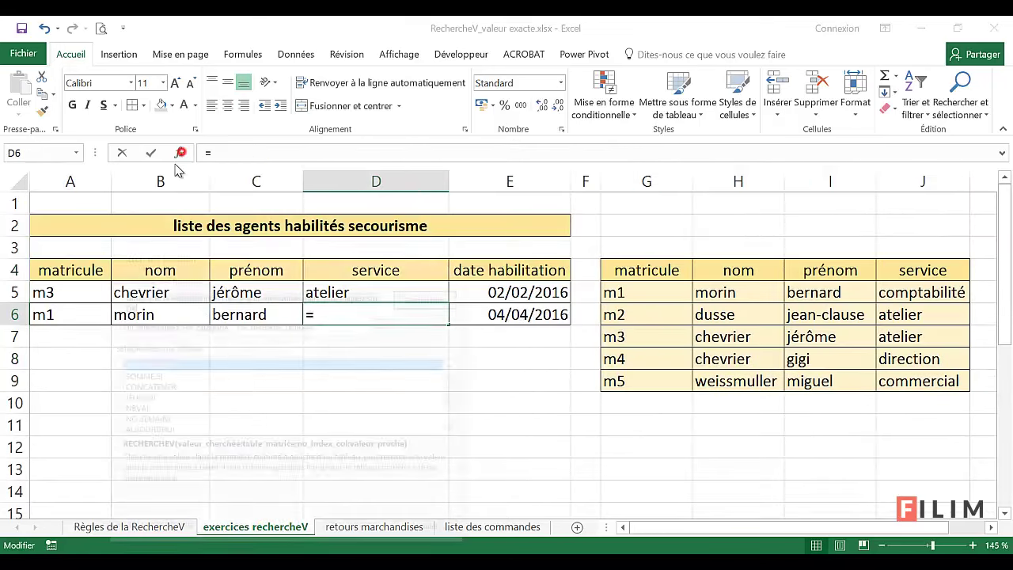
double_click(221, 364)
left_click_drag(269, 272, 287, 344)
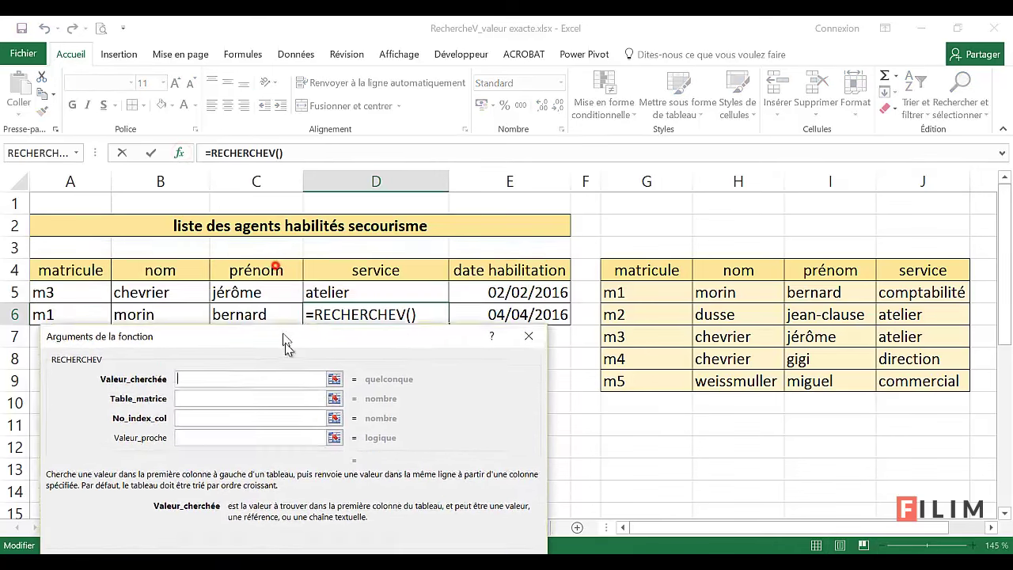
left_click(190, 385)
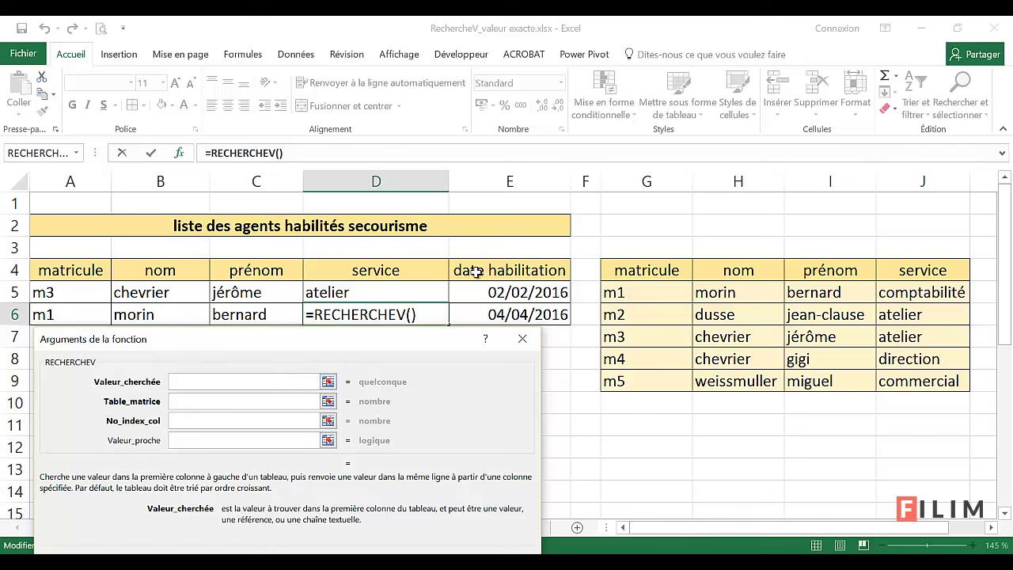
left_click(65, 315)
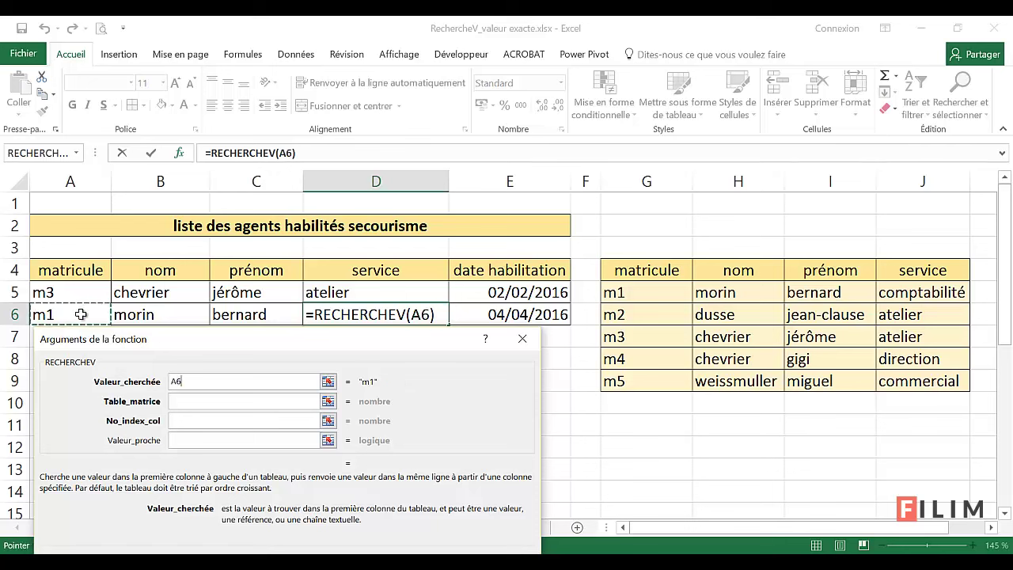
Try G5 and C6 as the lookup value, then set it back to A6.
double_click(175, 382)
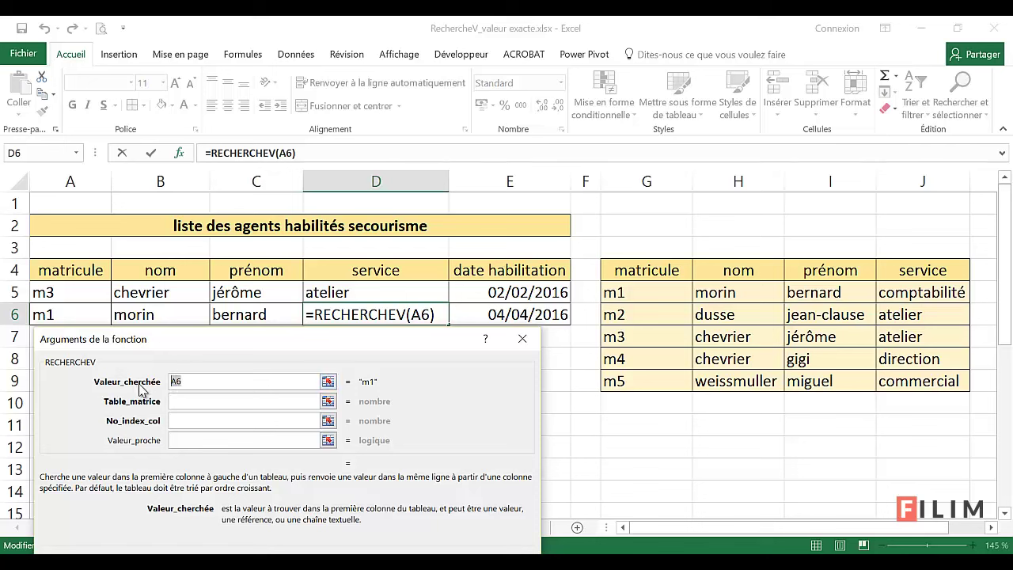
left_click(642, 288)
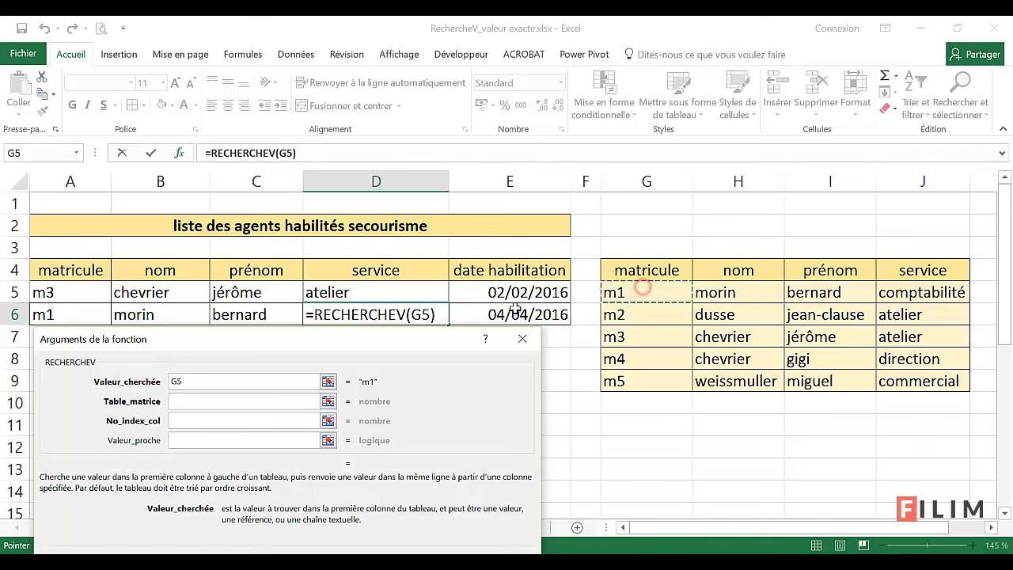
left_click(247, 315)
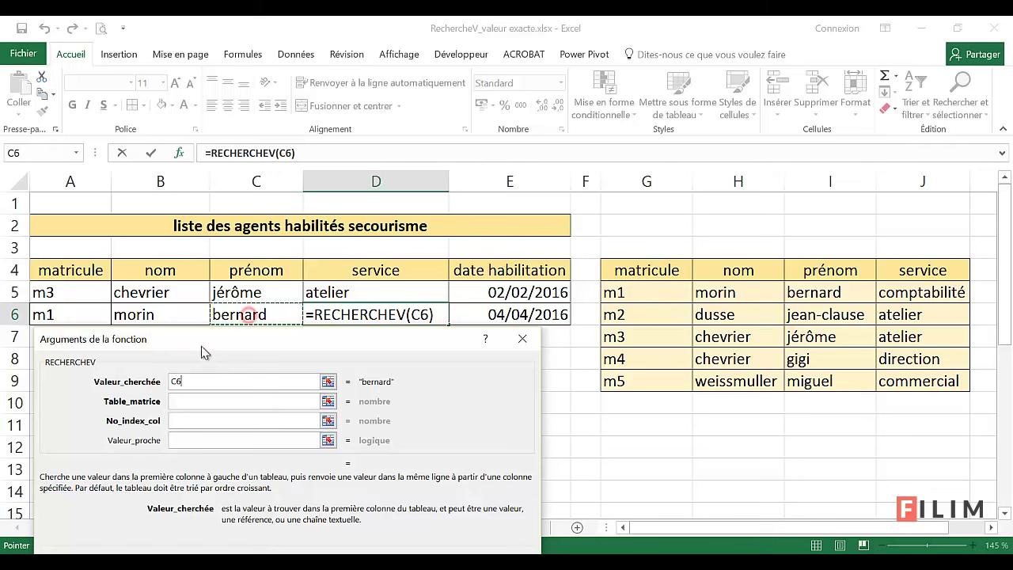
double_click(193, 381)
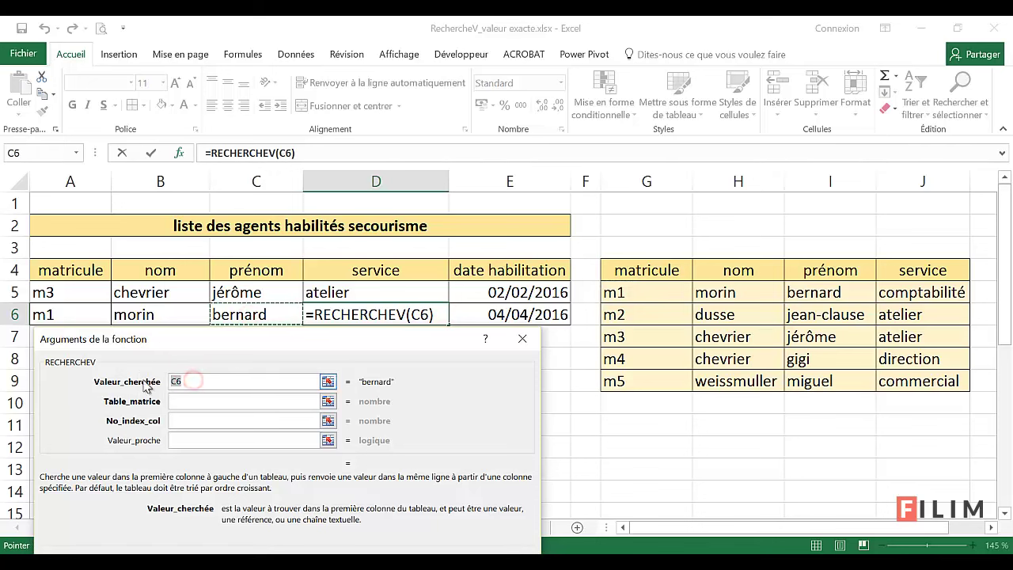
left_click(80, 315)
left_click(186, 406)
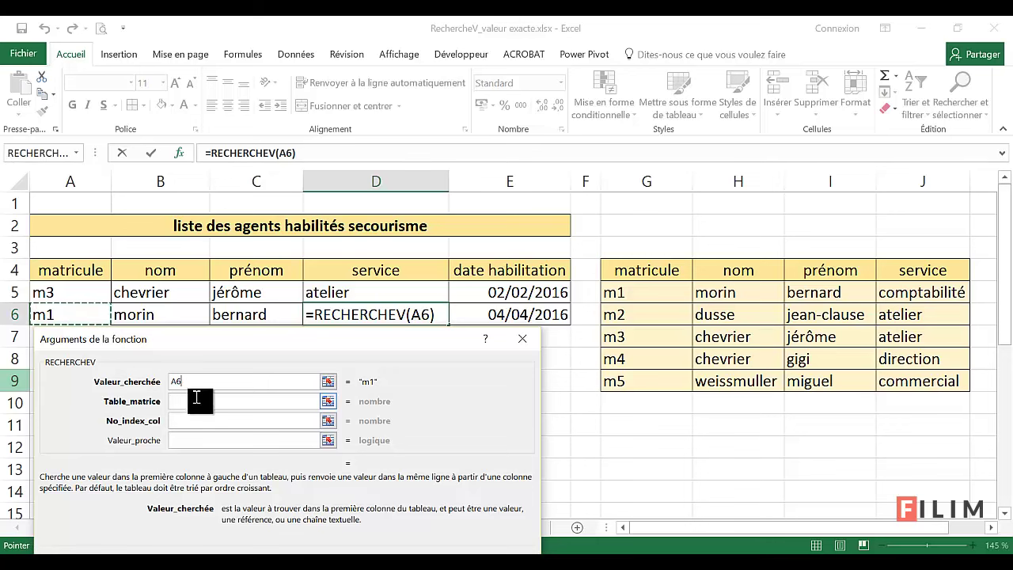
Complete D6's lookup with table G5:J9, column 4 and faux, so it shows comptabilité.
left_click_drag(625, 292, 886, 381)
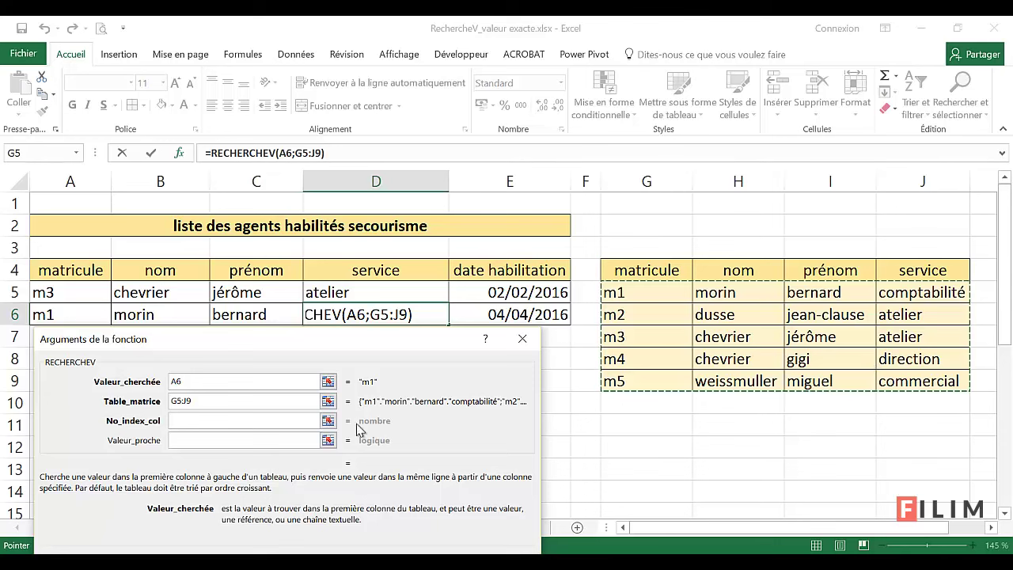
left_click(190, 422)
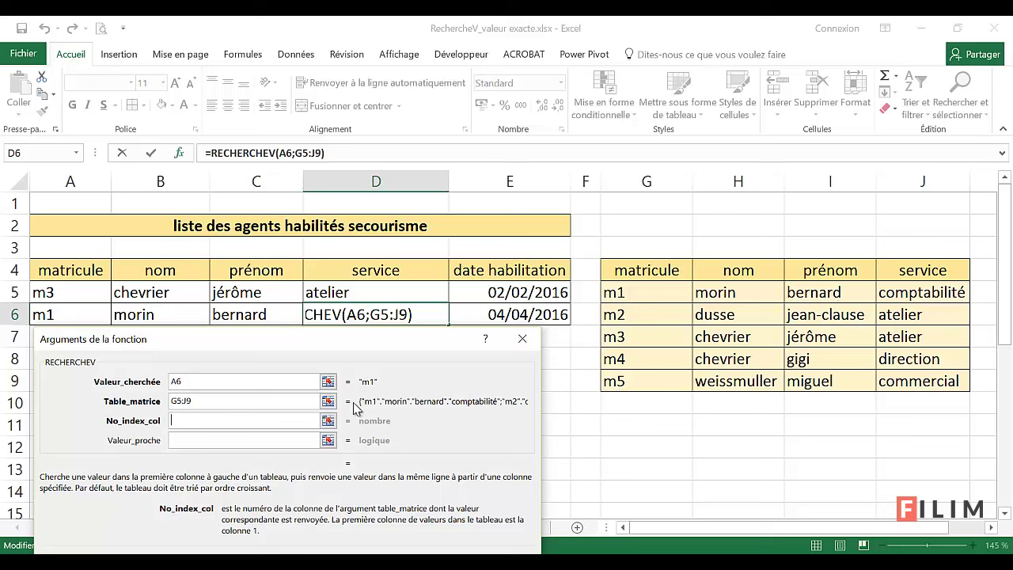
left_click(265, 420)
type("4")
key("Tab")
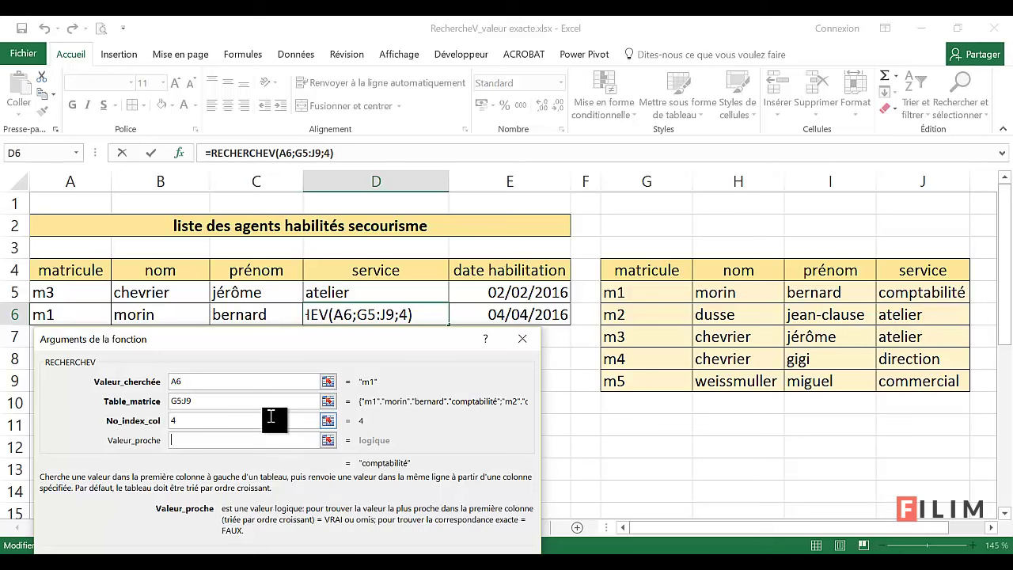
type("faux")
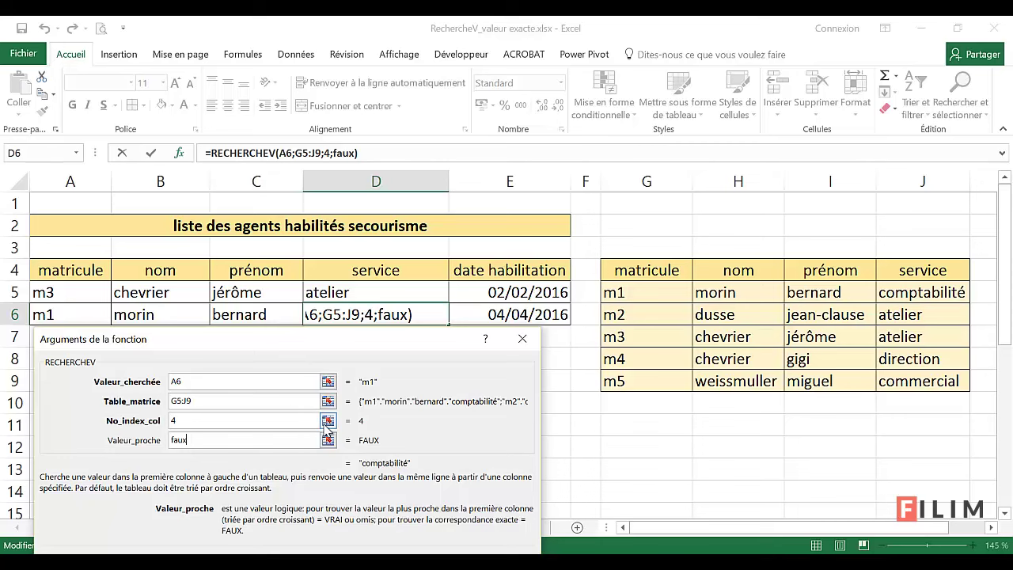
key("Return")
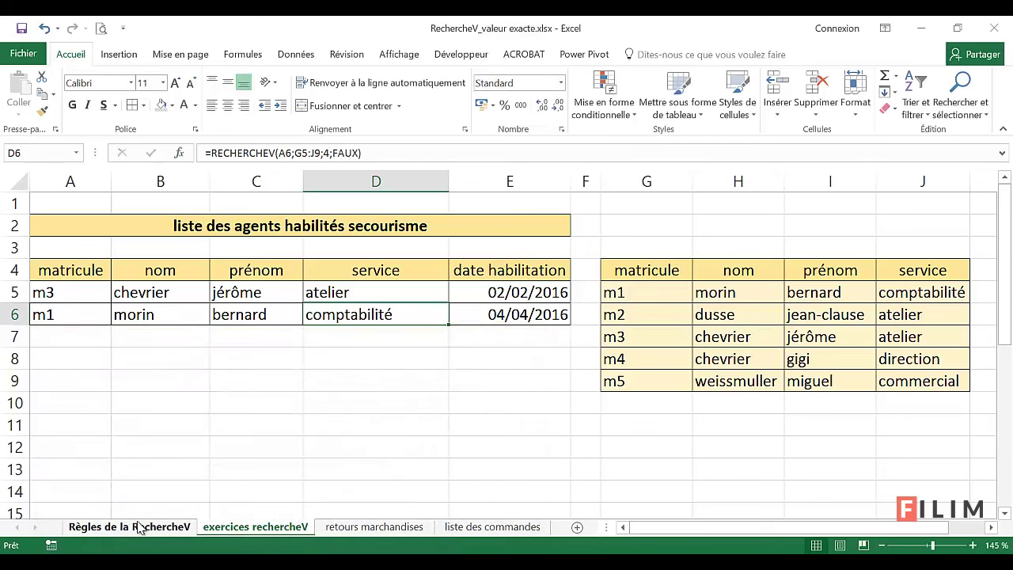
left_click(130, 527)
left_click(198, 291)
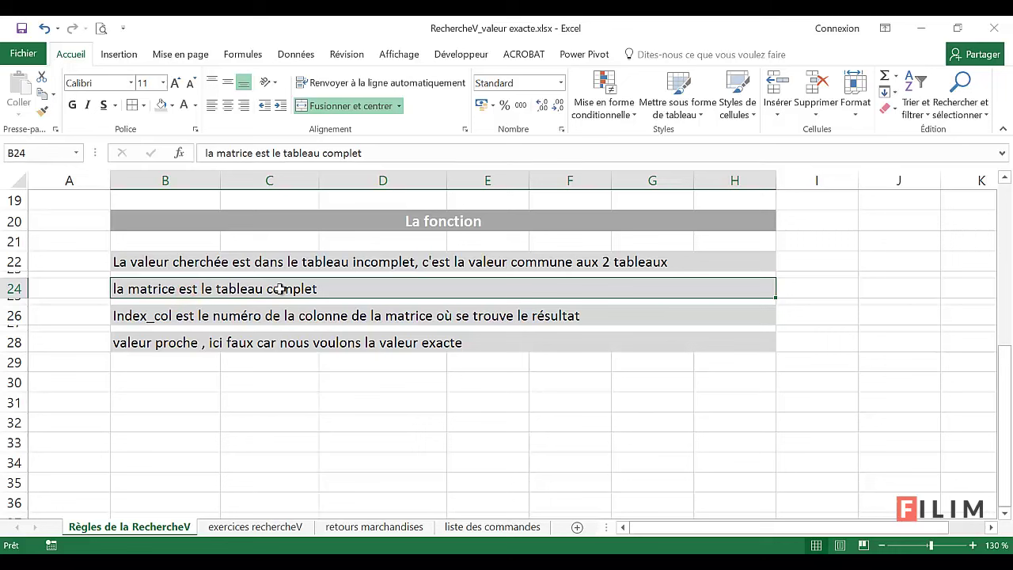
left_click(129, 317)
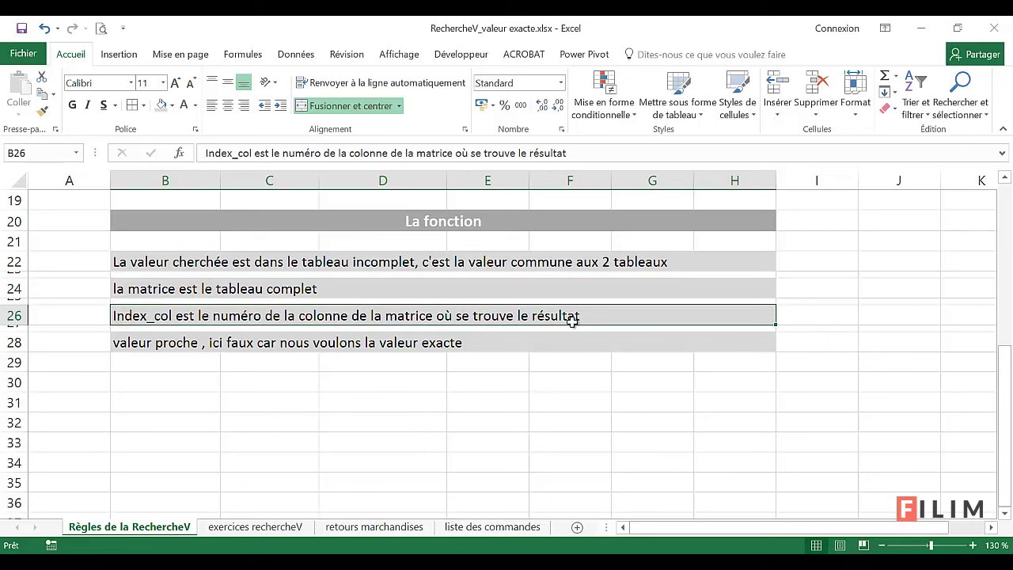
left_click(147, 346)
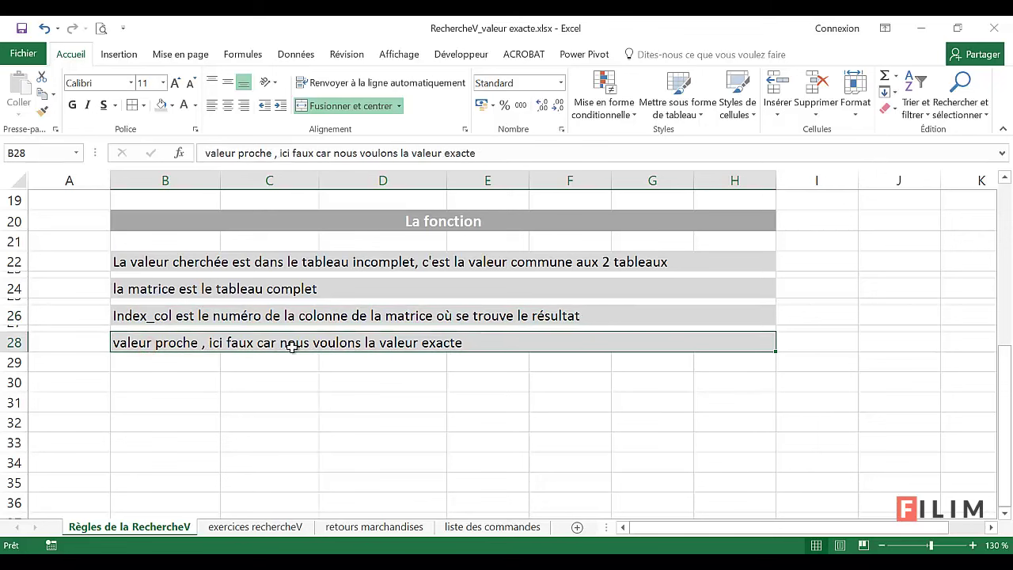
left_click(182, 440)
left_click(229, 527)
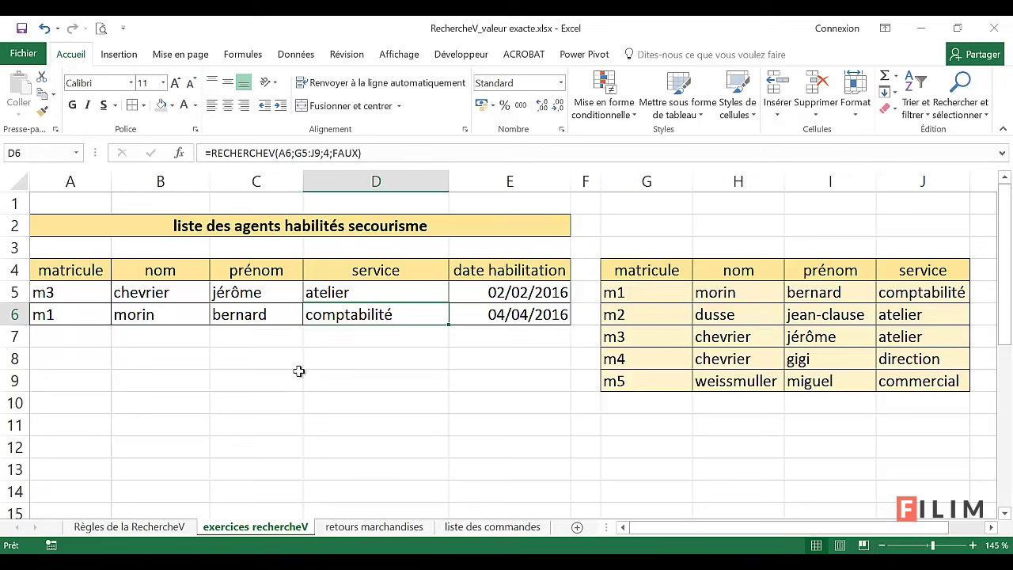
scroll(299, 372, "down", 2)
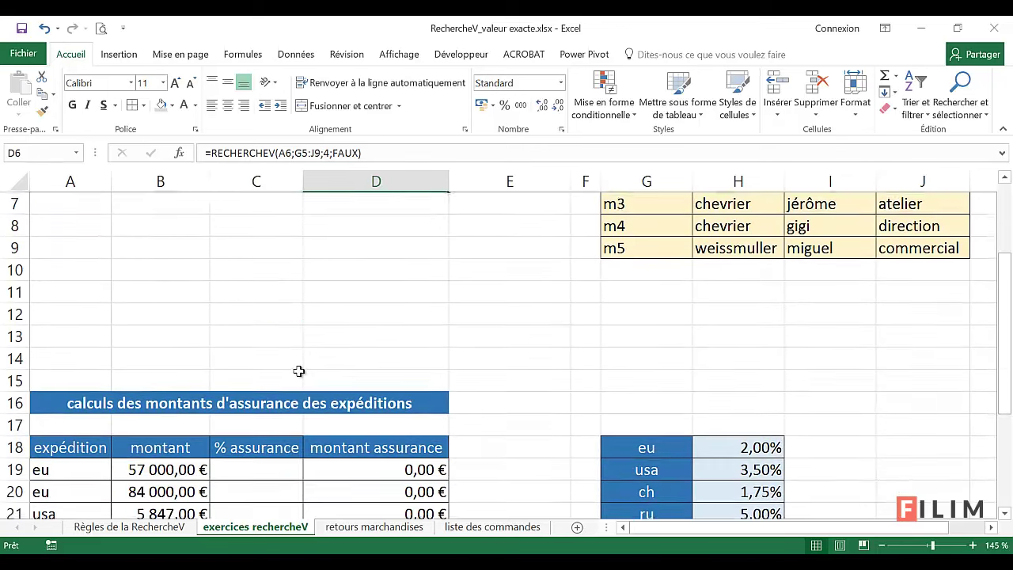
scroll(298, 371, "down", 1)
scroll(298, 371, "down", 1)
scroll(298, 371, "down", 1)
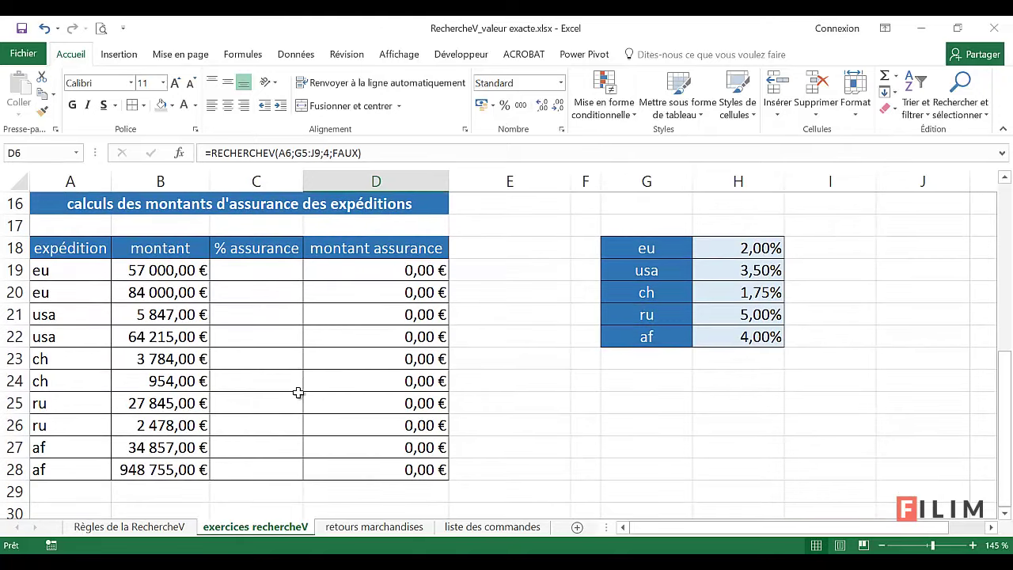
left_click_drag(278, 275, 272, 471)
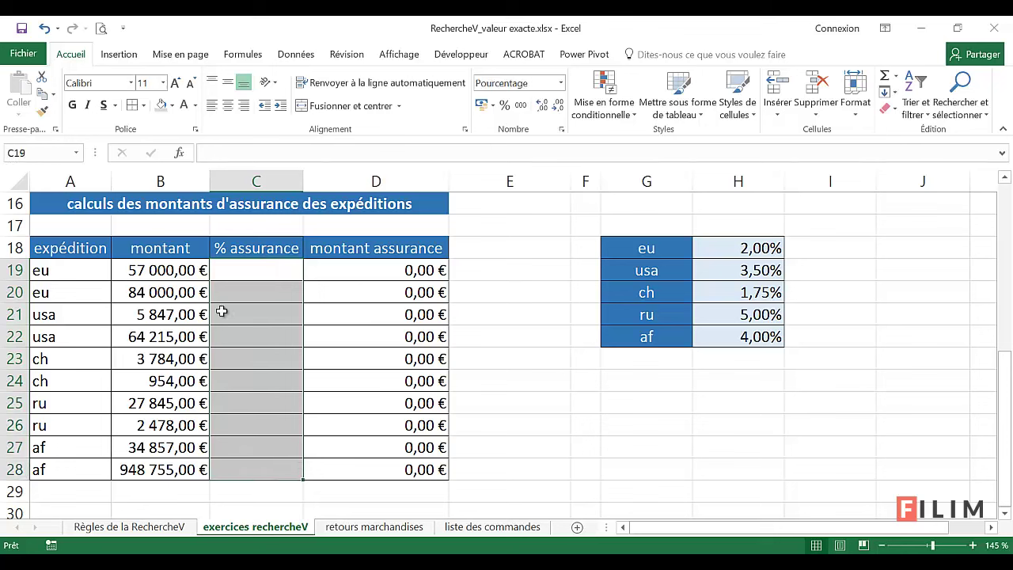
left_click(70, 272)
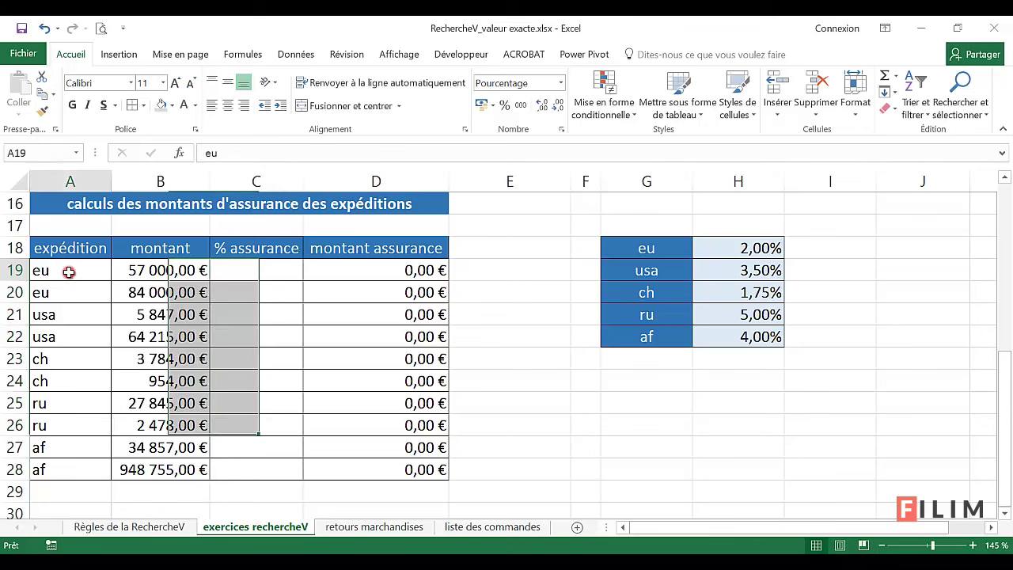
left_click(61, 293)
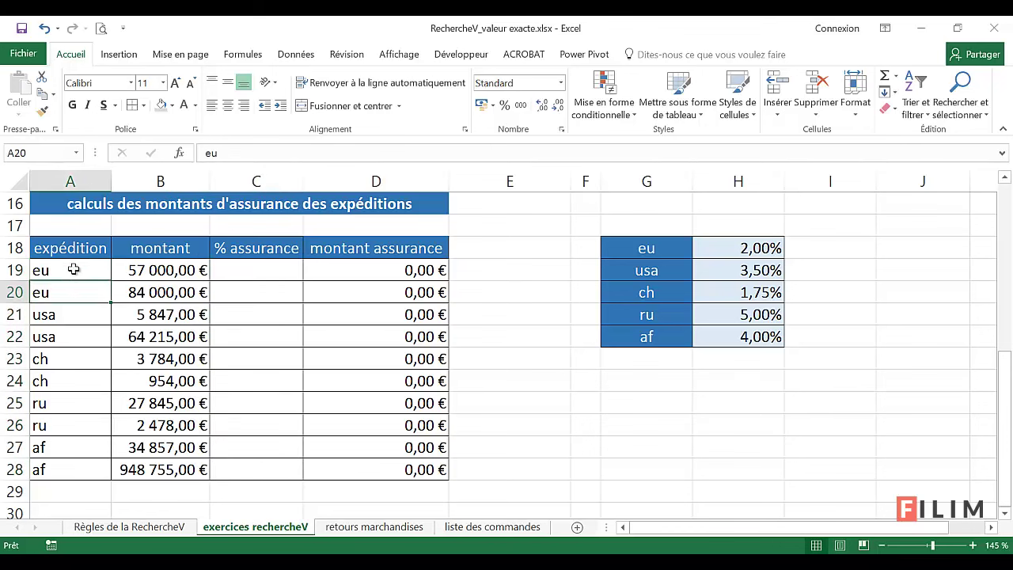
left_click(60, 314)
left_click(64, 381)
left_click(67, 403)
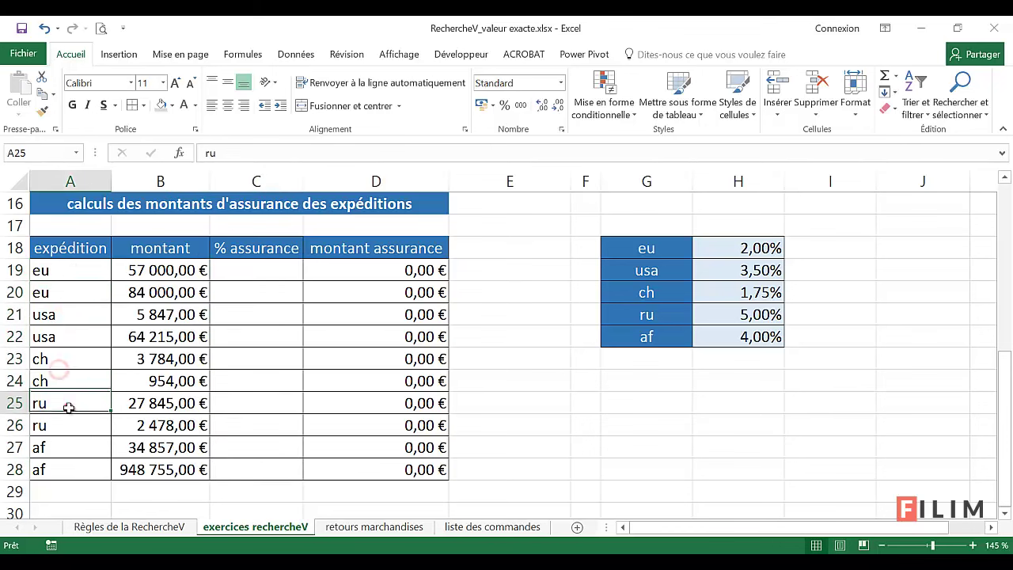
left_click(68, 454)
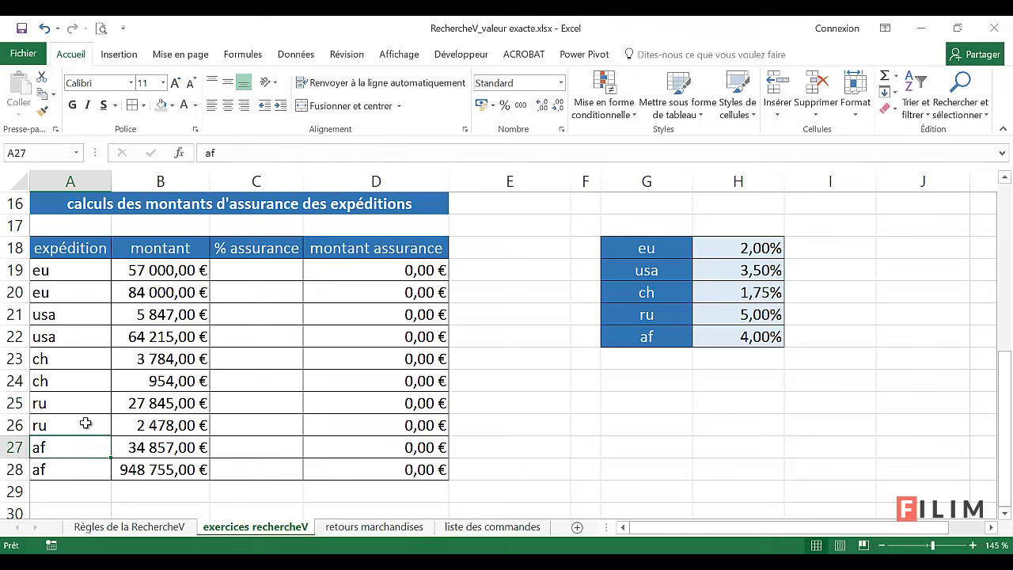
left_click(182, 270)
left_click(170, 314)
left_click(169, 359)
left_click(163, 403)
left_click(155, 425)
left_click(157, 469)
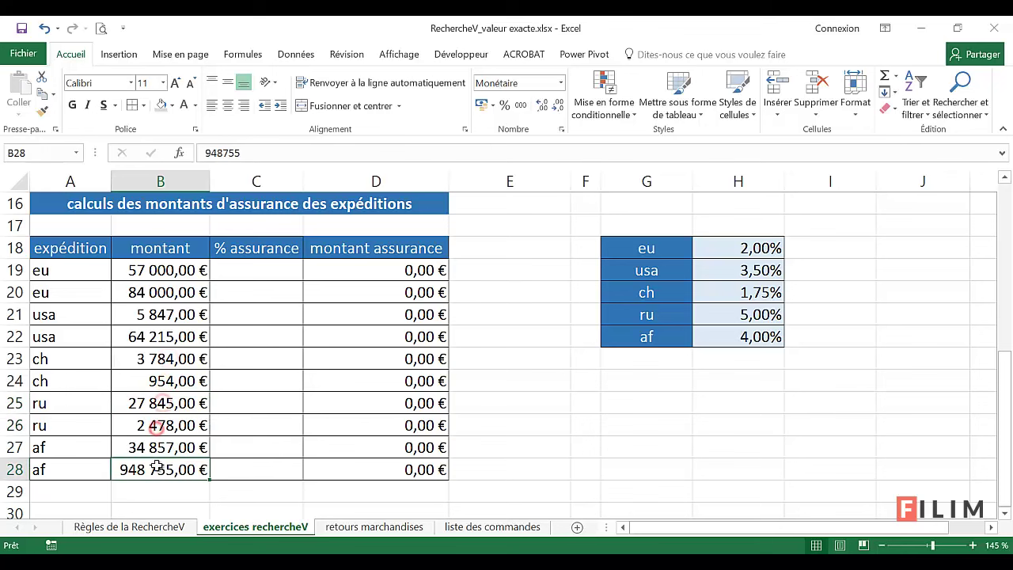
left_click_drag(269, 269, 256, 472)
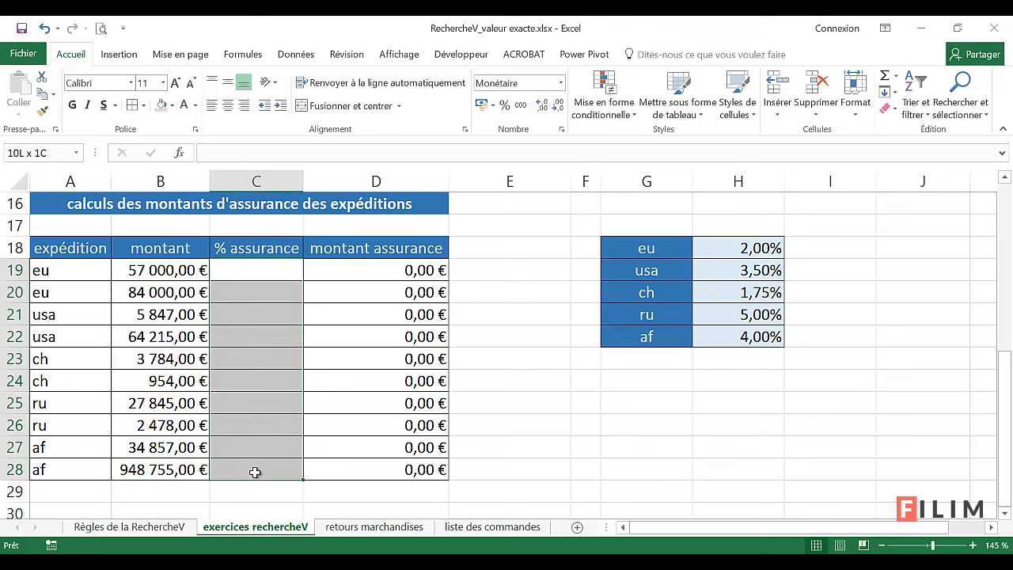
left_click(661, 249)
left_click(722, 249)
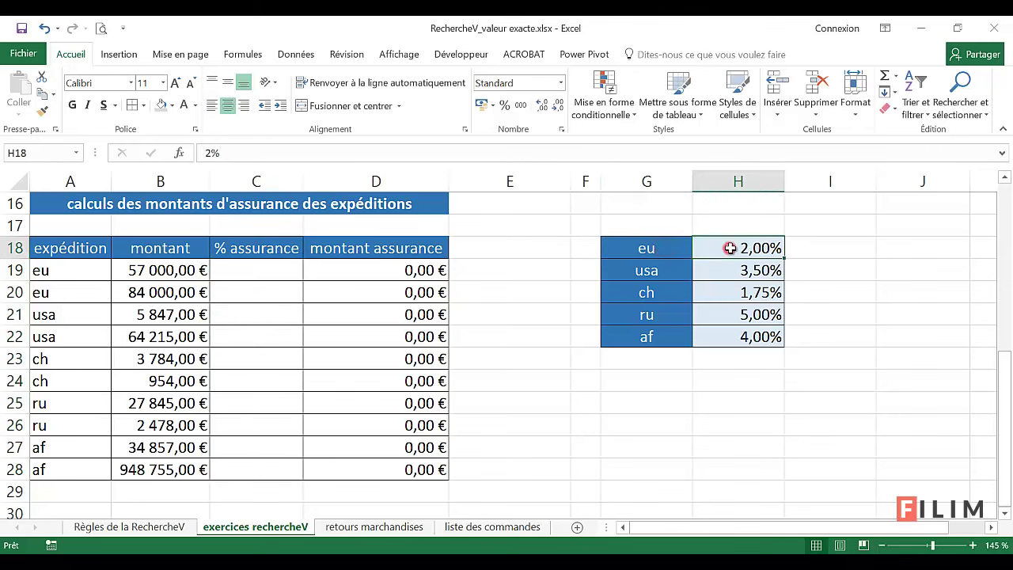
left_click(61, 403)
left_click(127, 402)
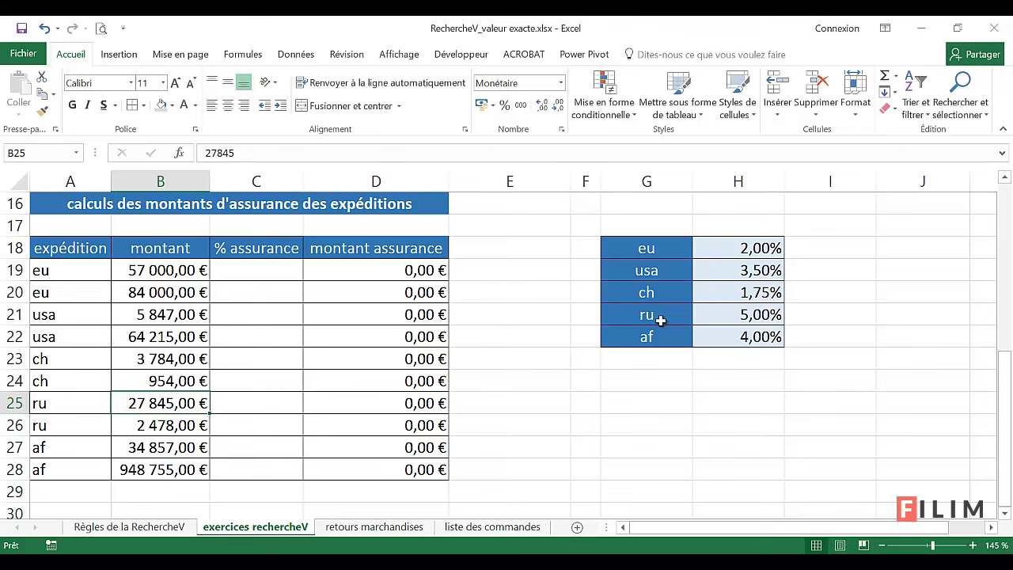
left_click(727, 318)
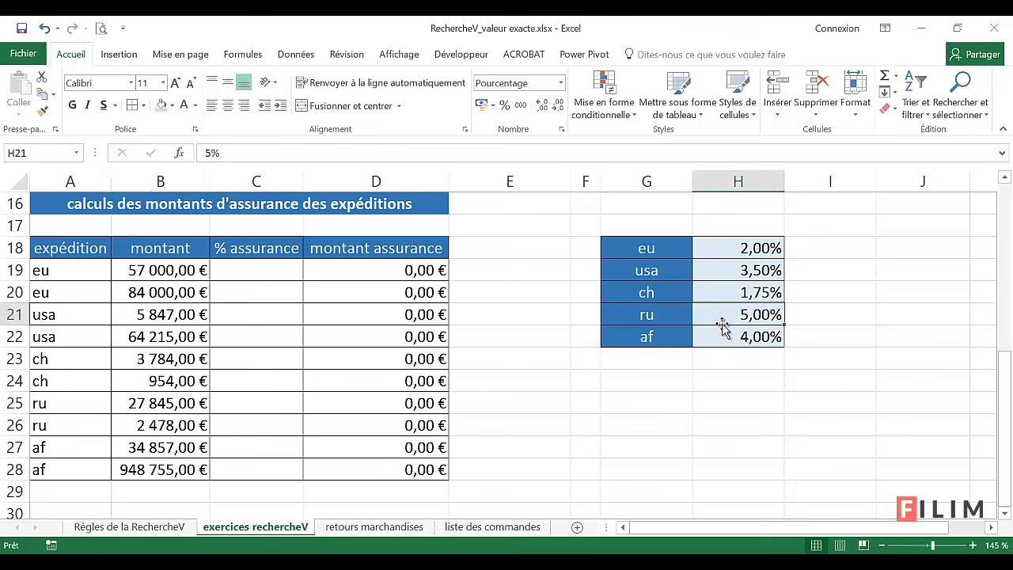
left_click_drag(239, 273, 224, 471)
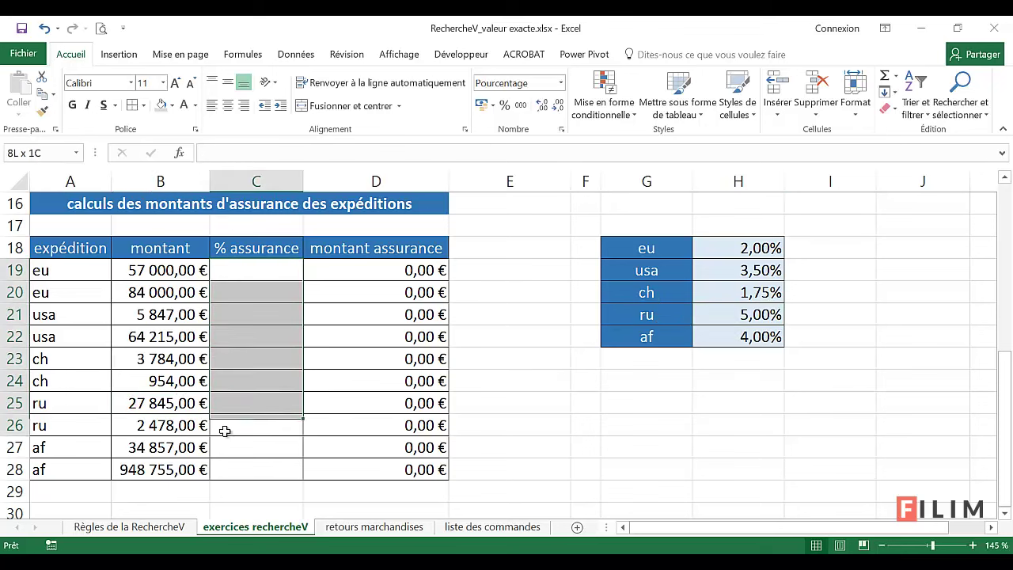
left_click_drag(744, 248, 705, 333)
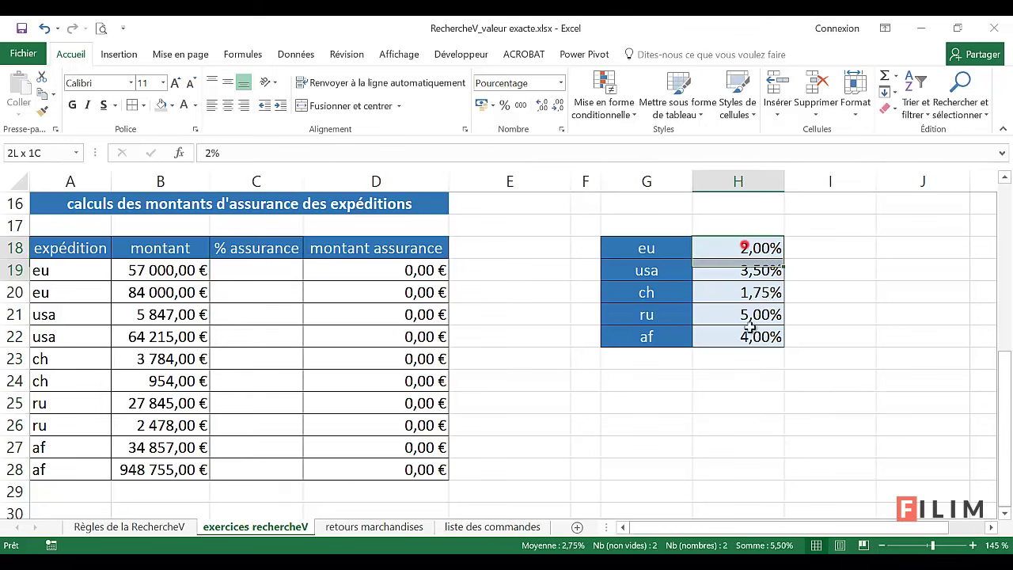
left_click(351, 269)
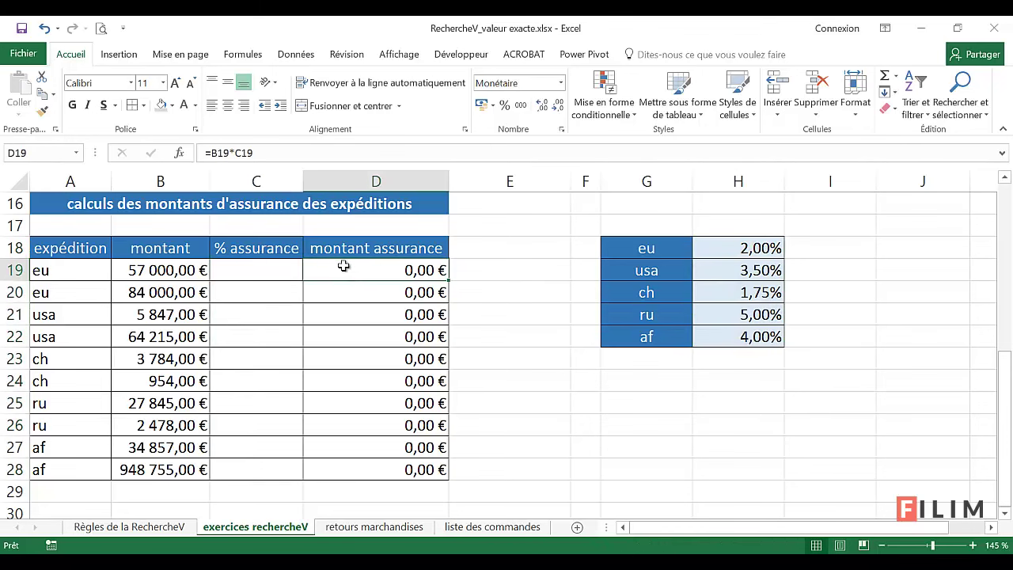
left_click(165, 268)
left_click(264, 265)
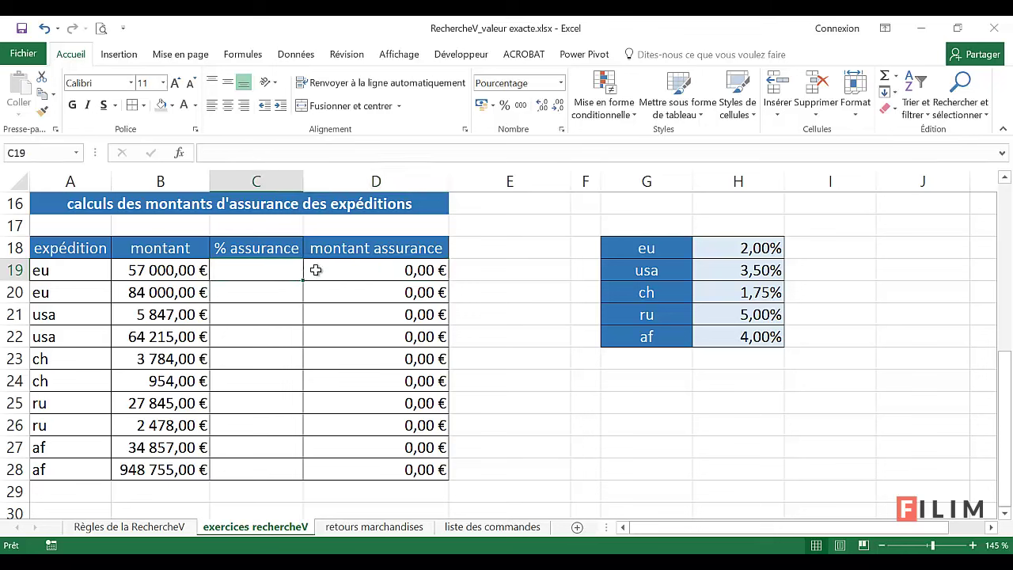
left_click(330, 270)
left_click(273, 270)
Insert RECHERCHEV into C19 and begin entering its lookup value.
left_click(179, 152)
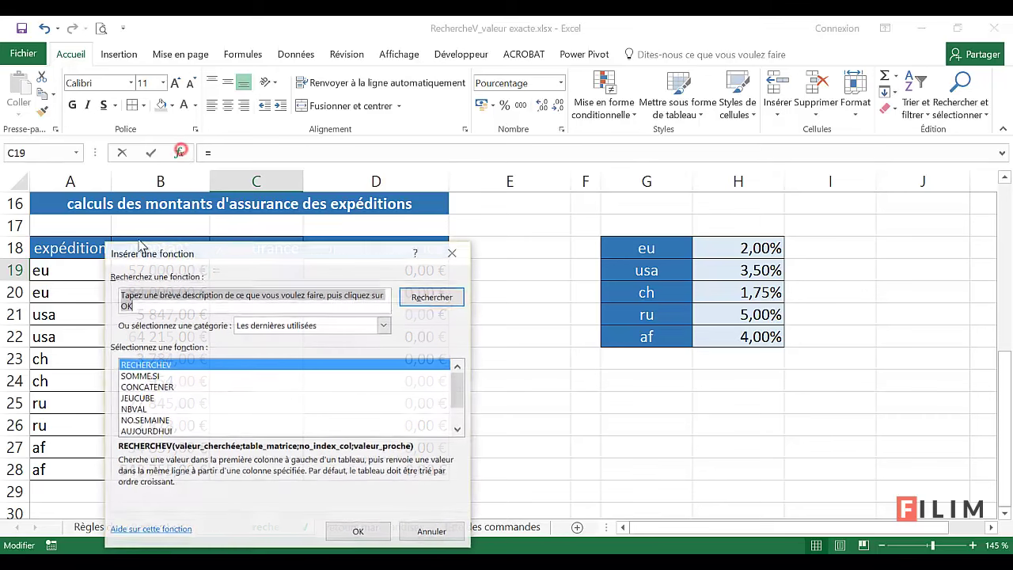
double_click(240, 363)
left_click_drag(286, 274, 273, 300)
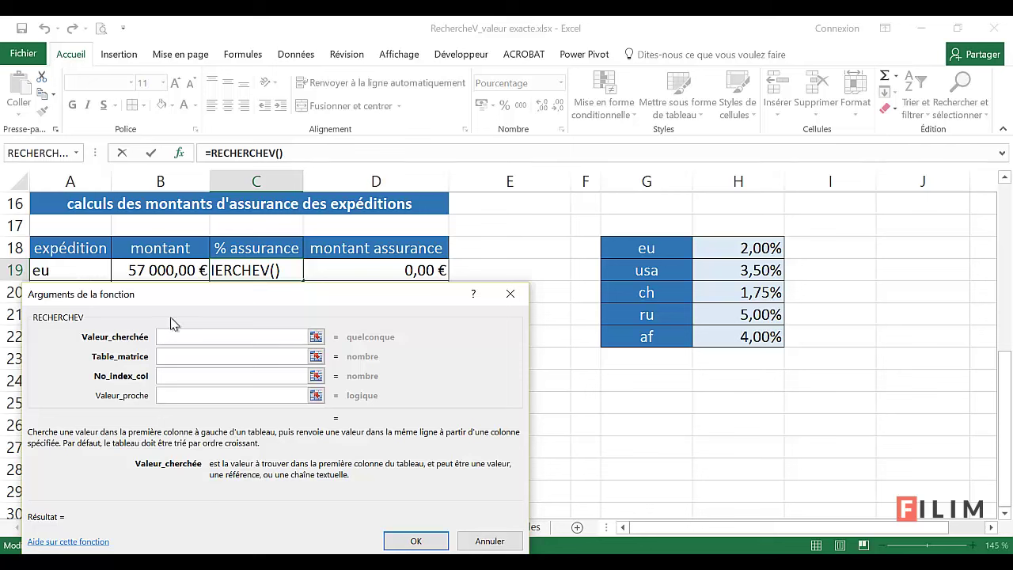
left_click(172, 337)
Set the lookup to A19, table G18:H22, column 2 and faux.
left_click(82, 270)
left_click(201, 360)
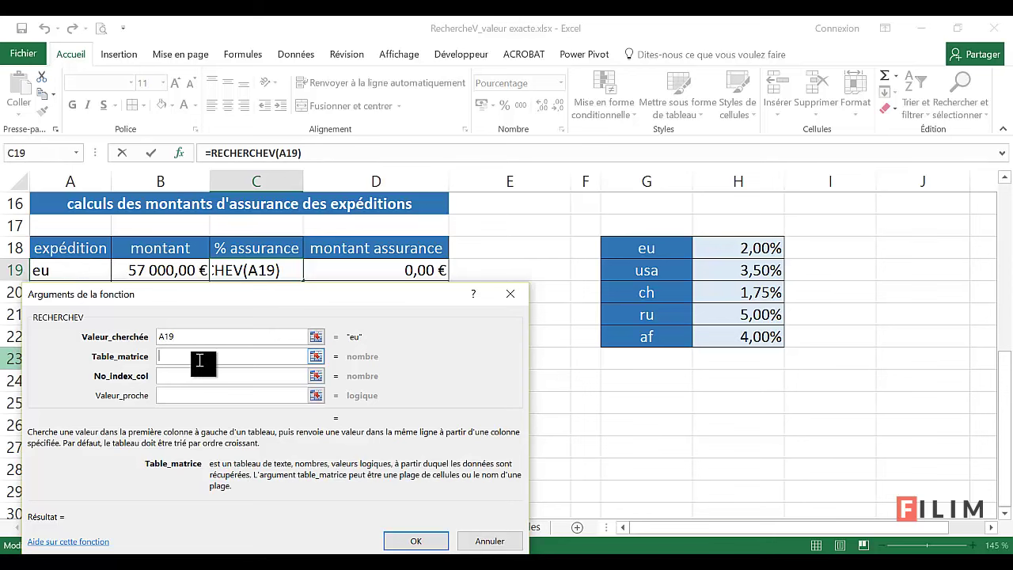
left_click_drag(667, 253, 716, 337)
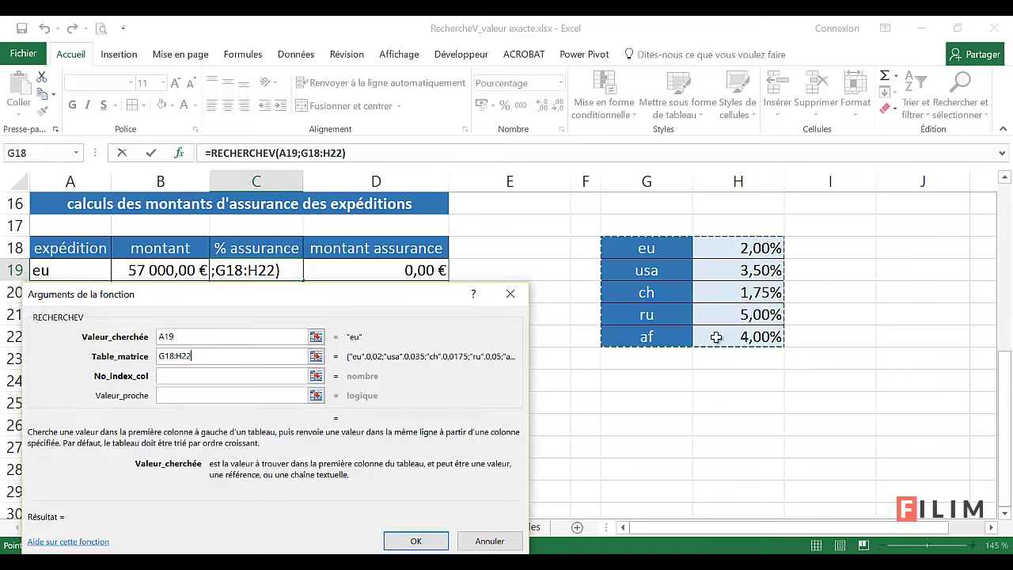
left_click(185, 378)
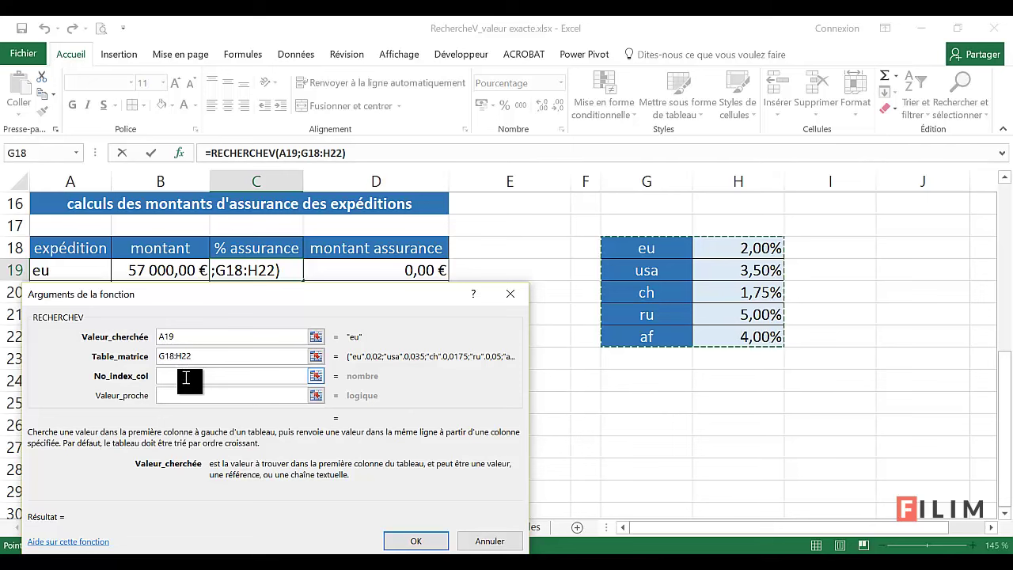
type("2")
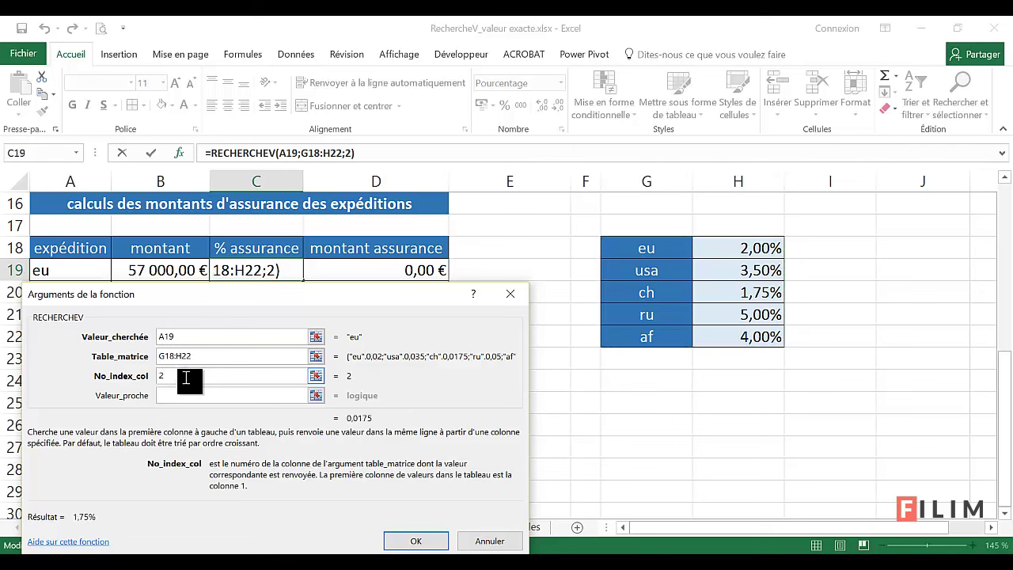
left_click(196, 393)
type("fau")
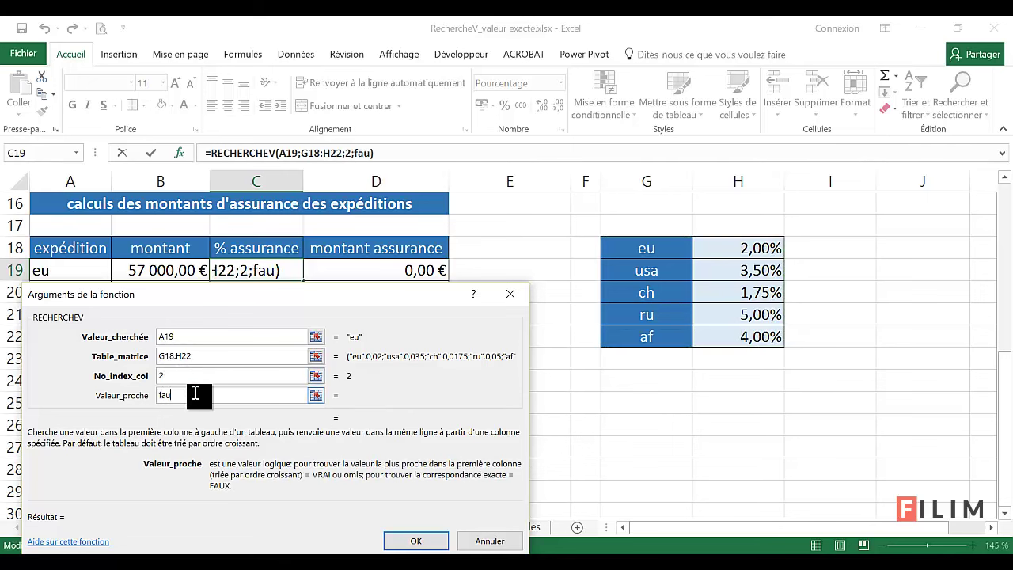
type("x")
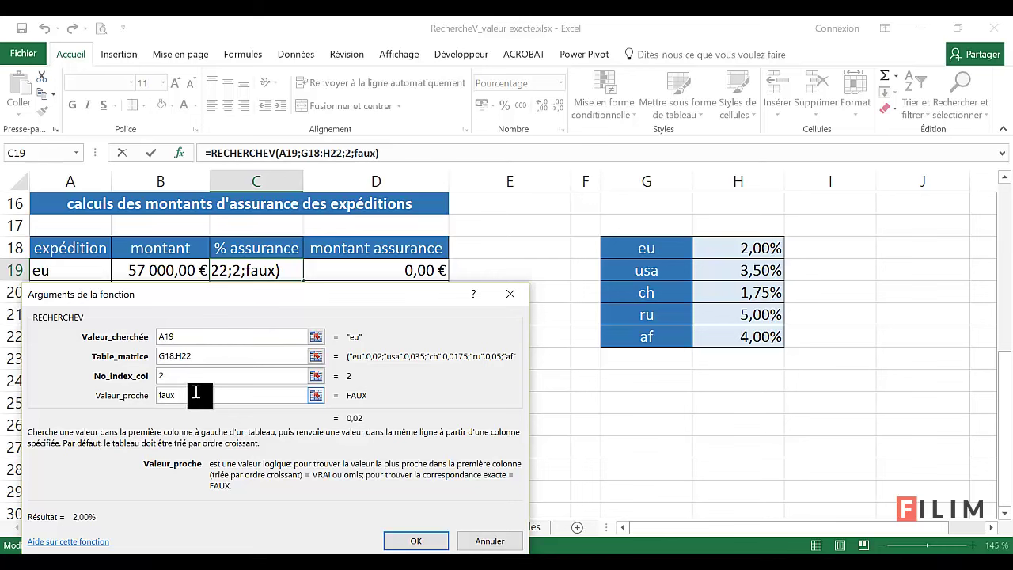
Reposition the arguments window and select the G18:H22 table reference.
left_click_drag(243, 293, 245, 365)
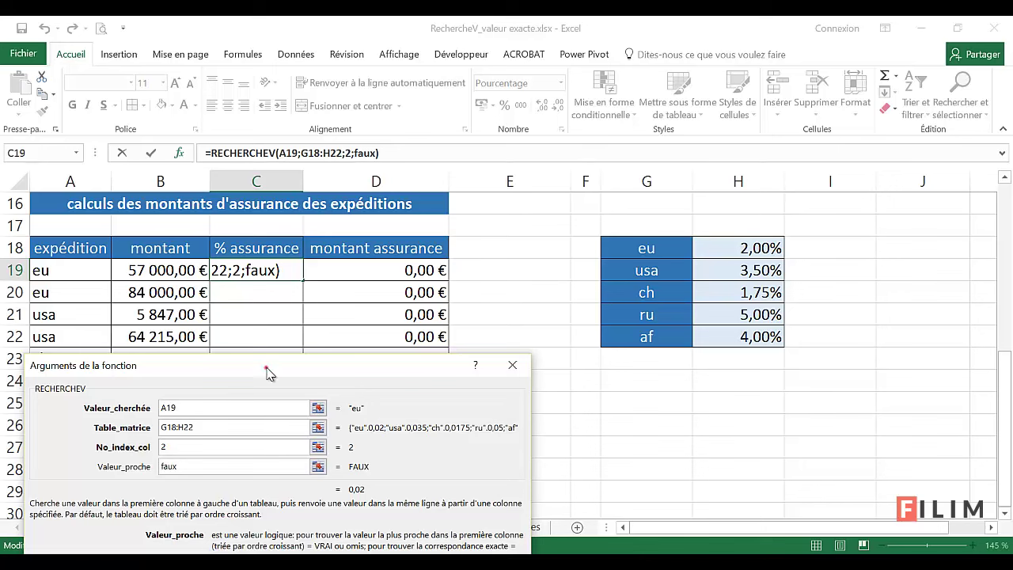
left_click_drag(271, 367, 264, 321)
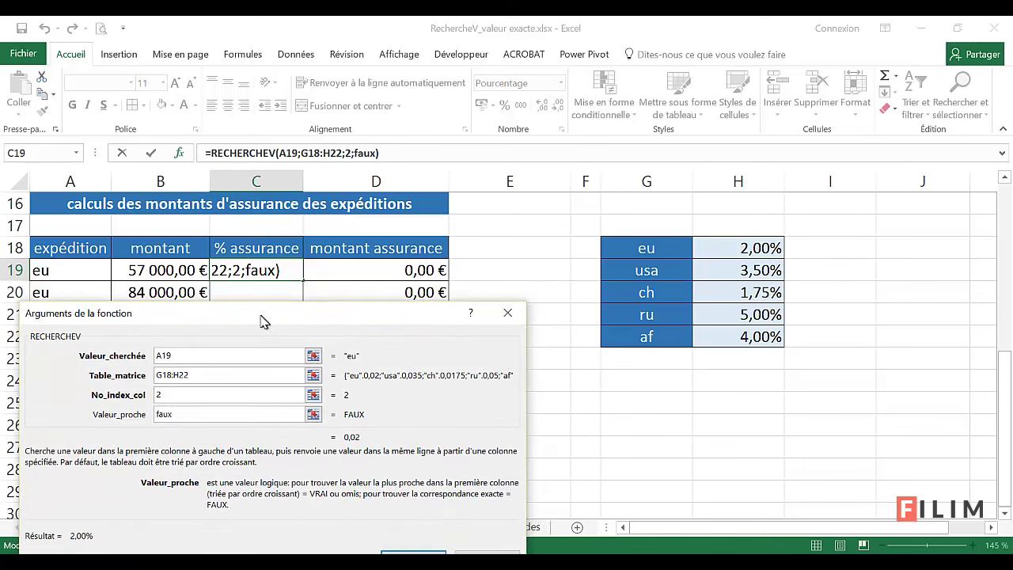
left_click(72, 314)
left_click(202, 375)
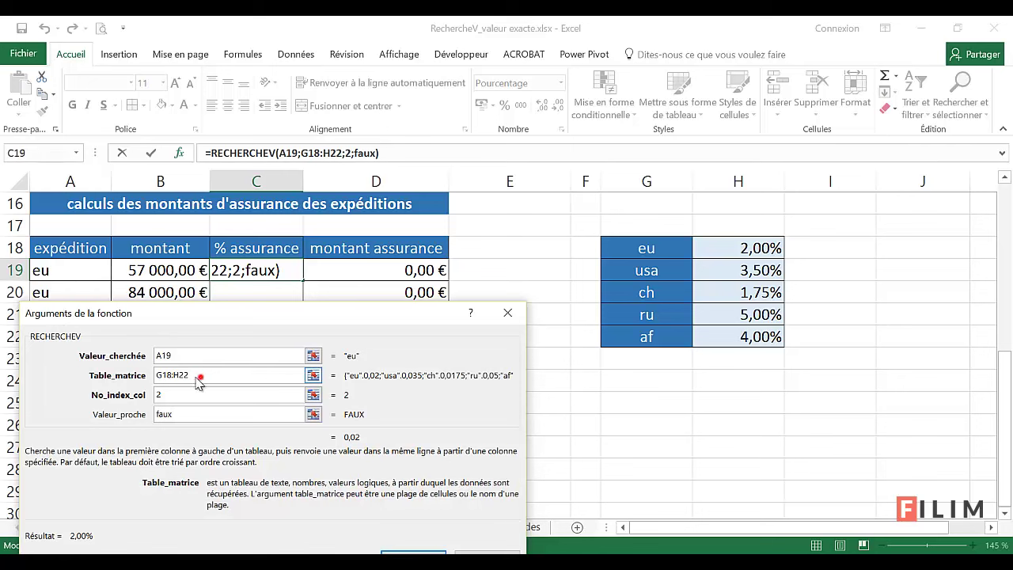
left_click_drag(199, 376, 152, 382)
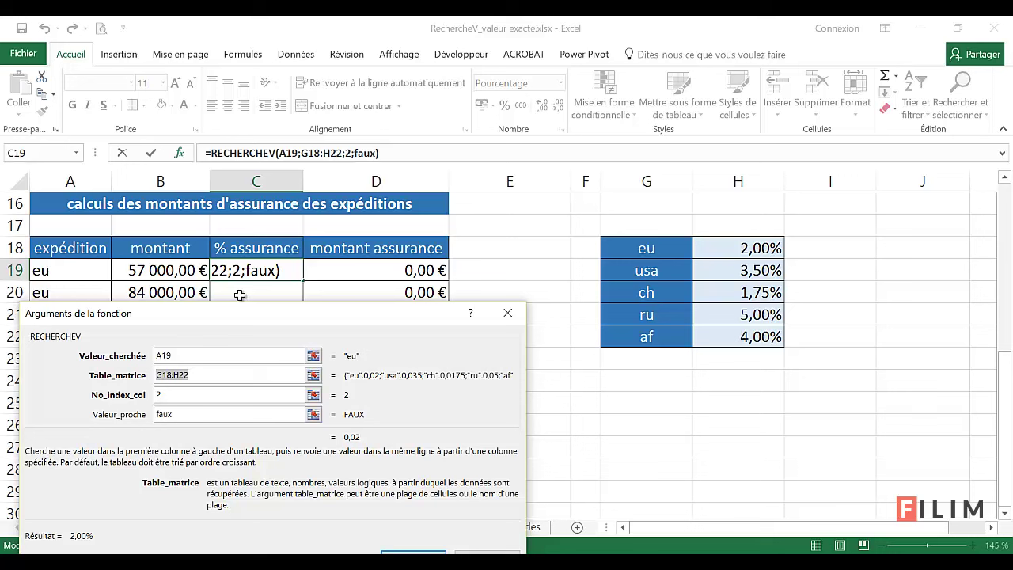
Make the table range absolute as $G$18:$H$22 and confirm, so C19 shows 2,00%.
left_click(194, 377)
left_click_drag(212, 381, 152, 379)
key("F4")
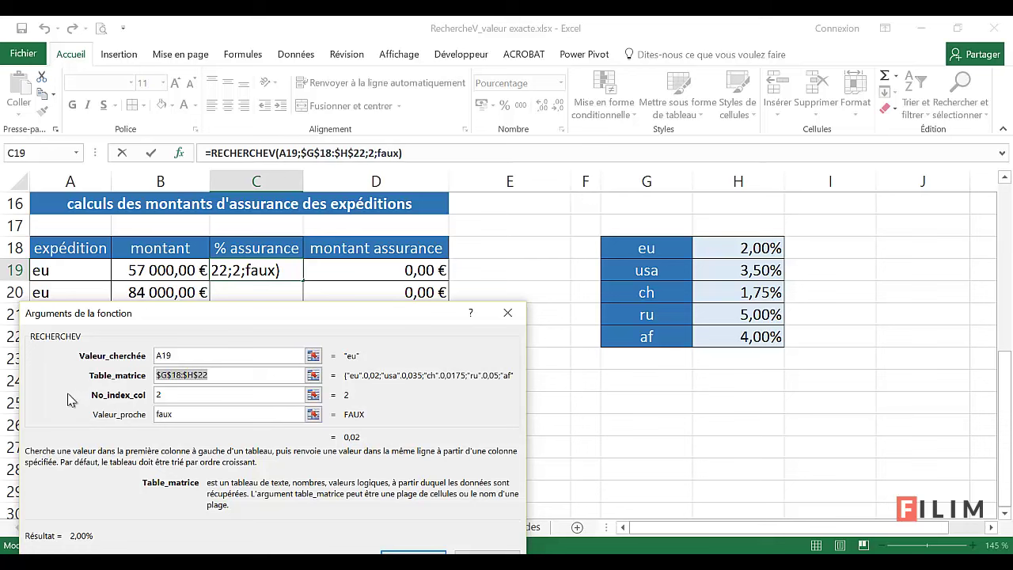
left_click(384, 552)
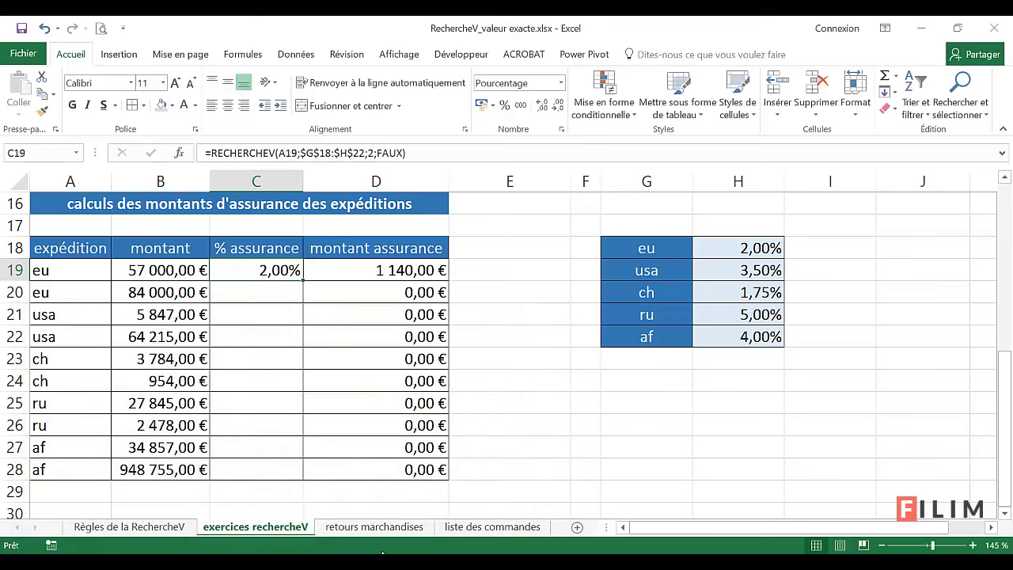
Fill the C19 rate lookup down to C28, giving each shipment its rate and insured amount.
double_click(302, 281)
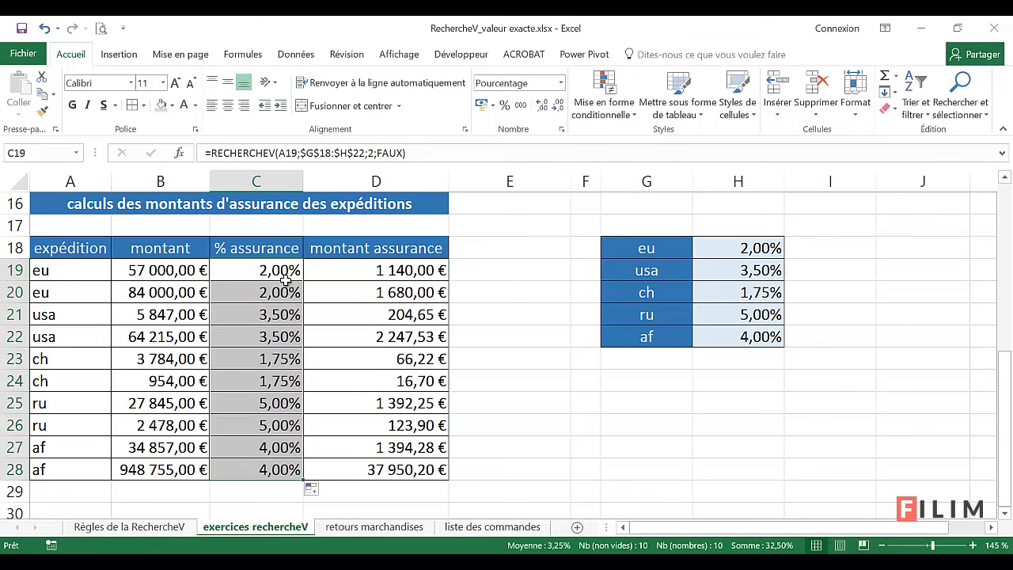
left_click(531, 311)
left_click(502, 334)
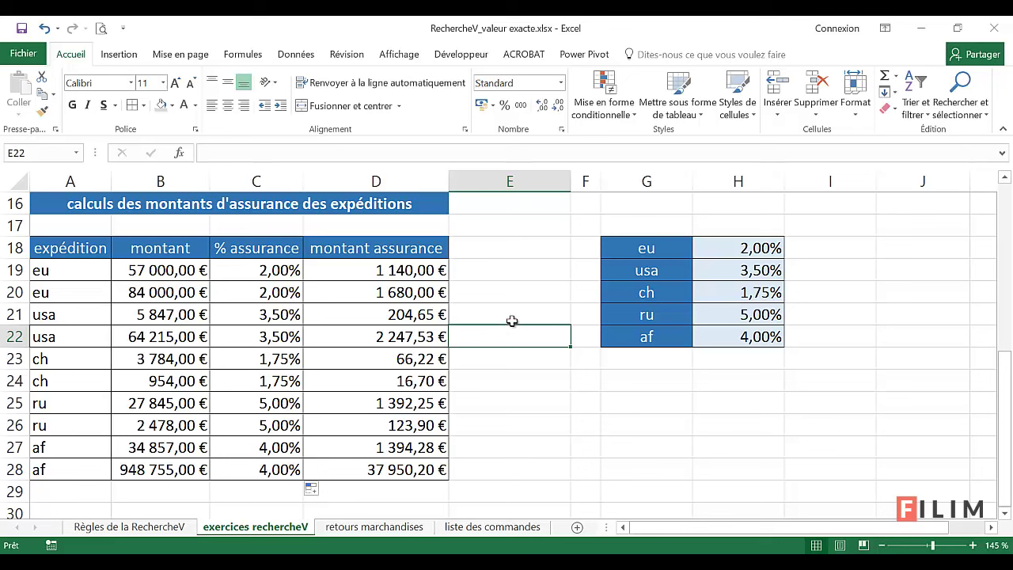
left_click(504, 361)
left_click(495, 402)
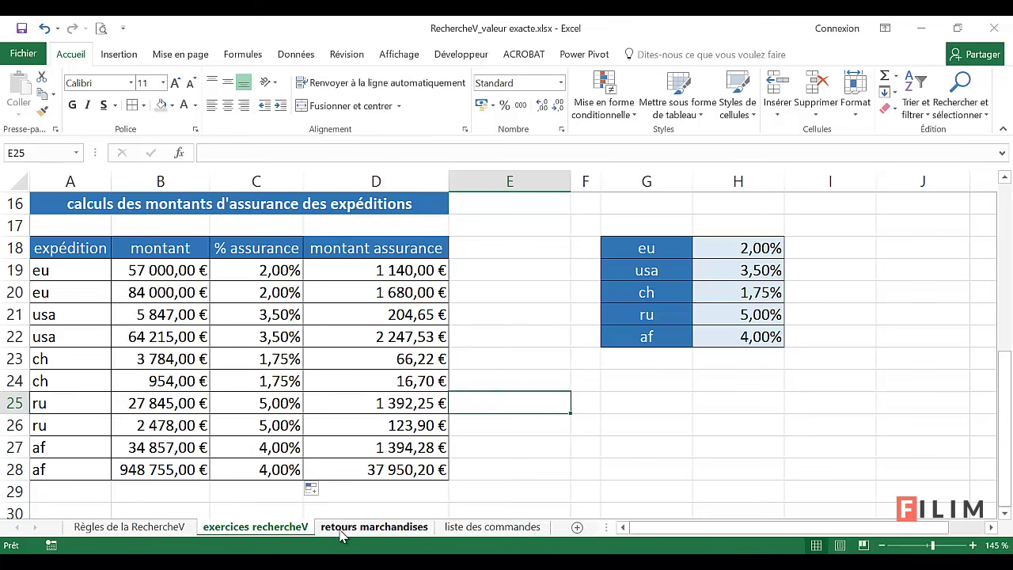
Open the retours marchandises sheet and select entry cells A4:A10, B4, C4 and D4.
left_click(349, 529)
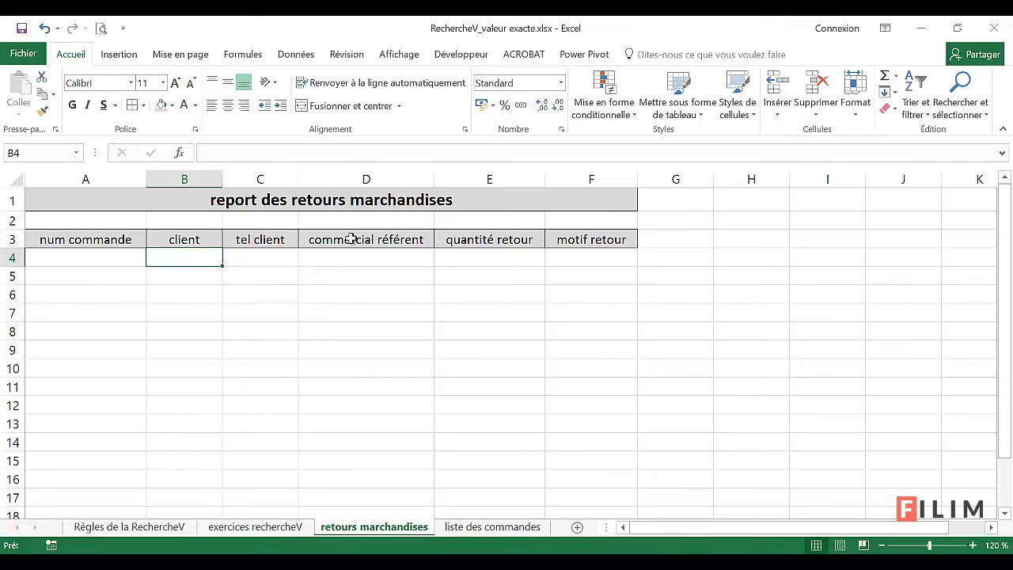
scroll(339, 353, "up", 1, "ctrl")
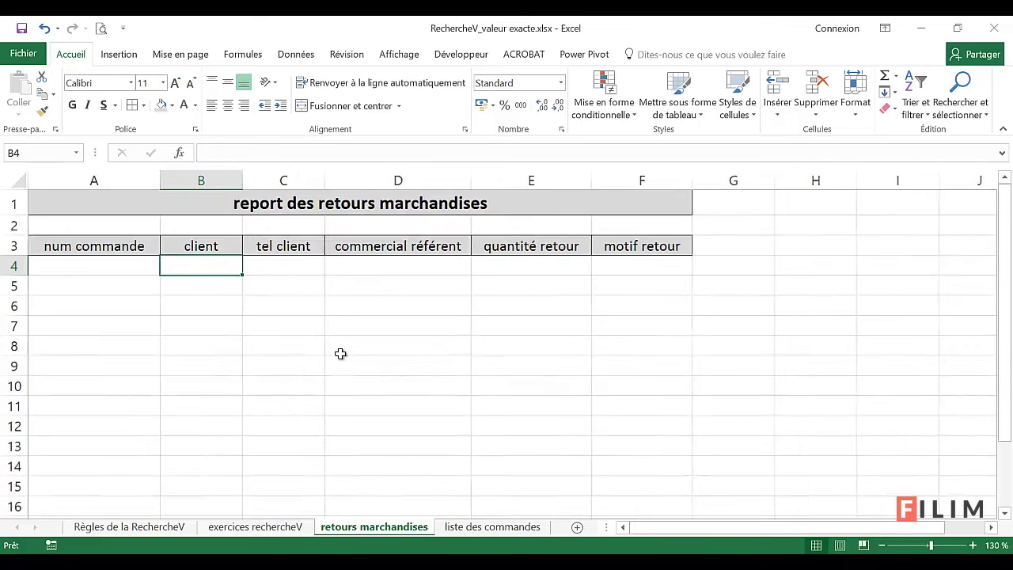
scroll(342, 368, "up", 1, "ctrl")
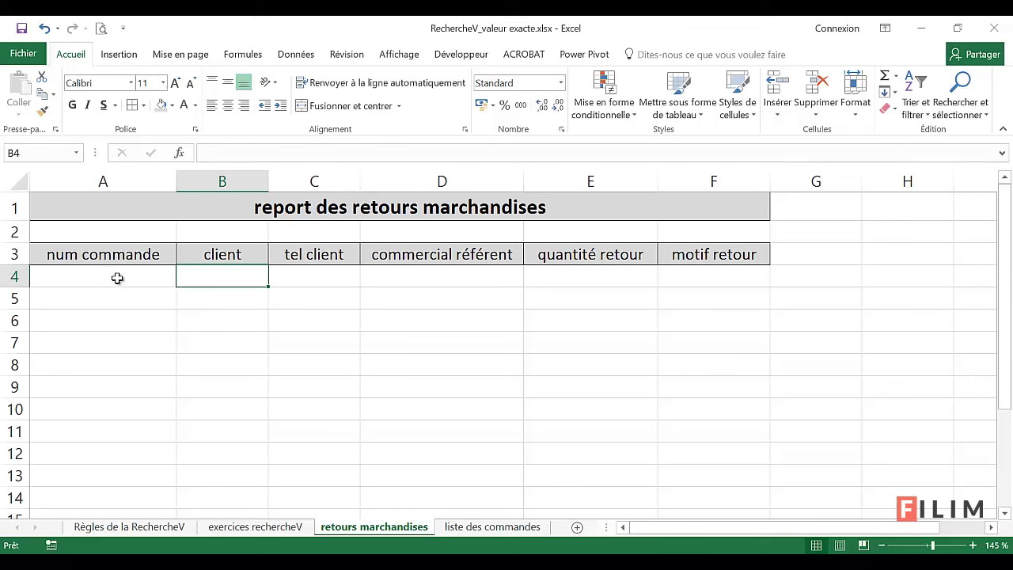
left_click_drag(117, 278, 131, 402)
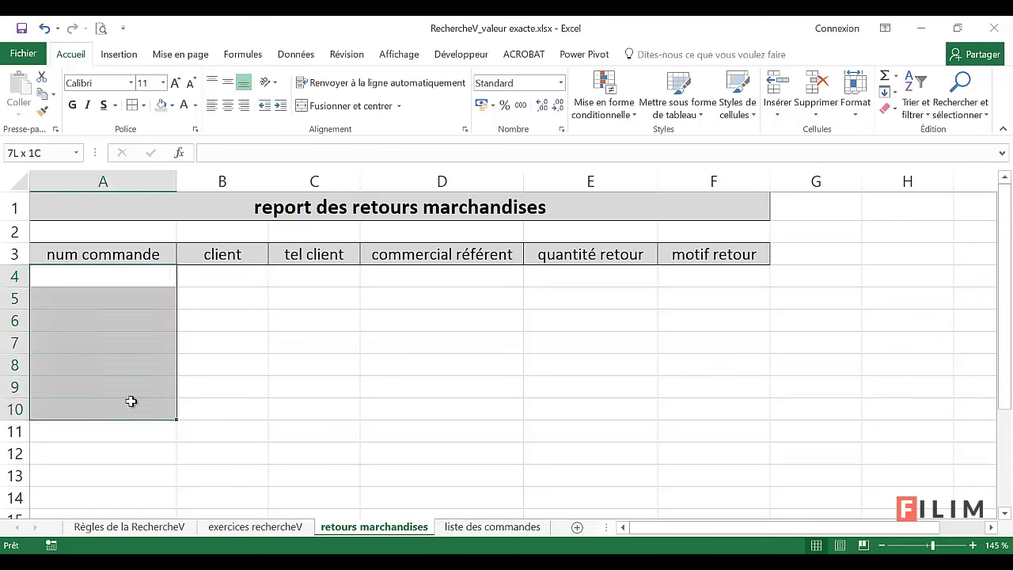
left_click(220, 273)
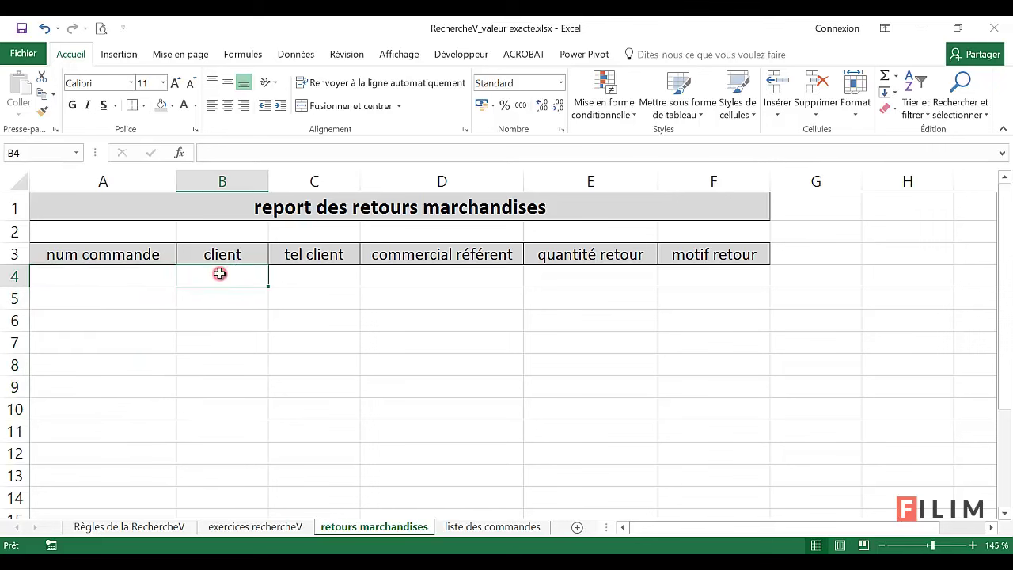
left_click(308, 276)
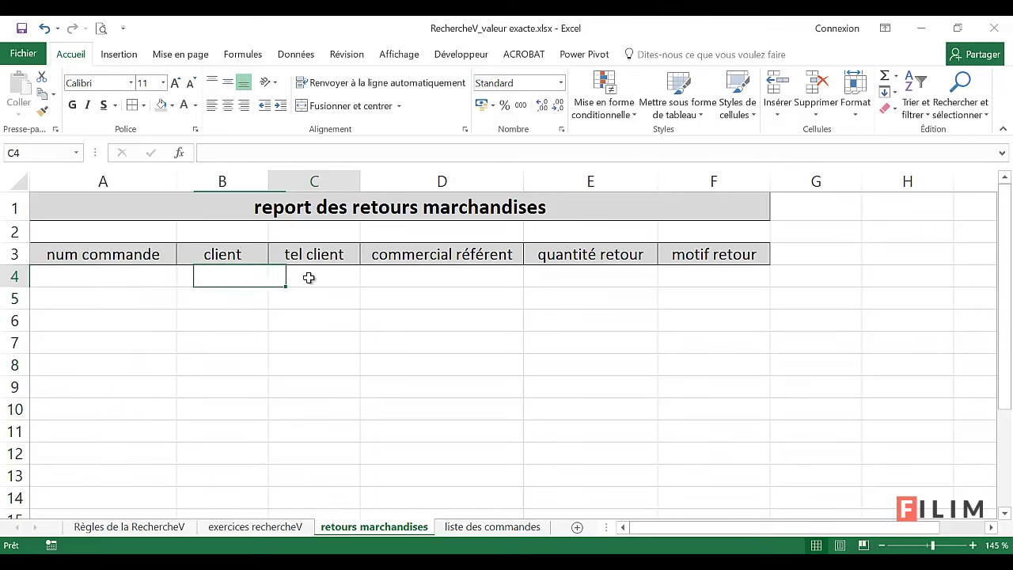
left_click(402, 277)
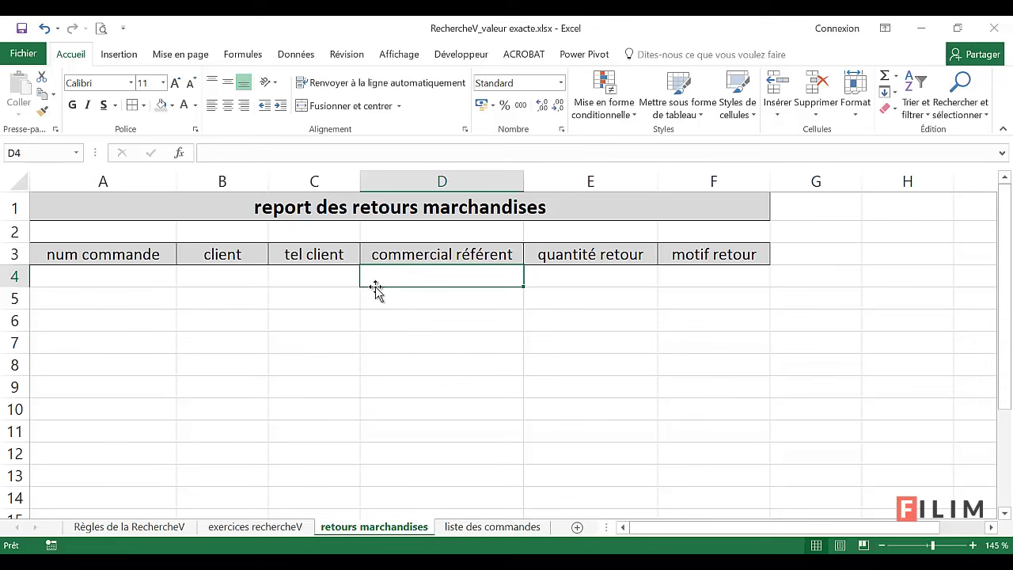
left_click(469, 528)
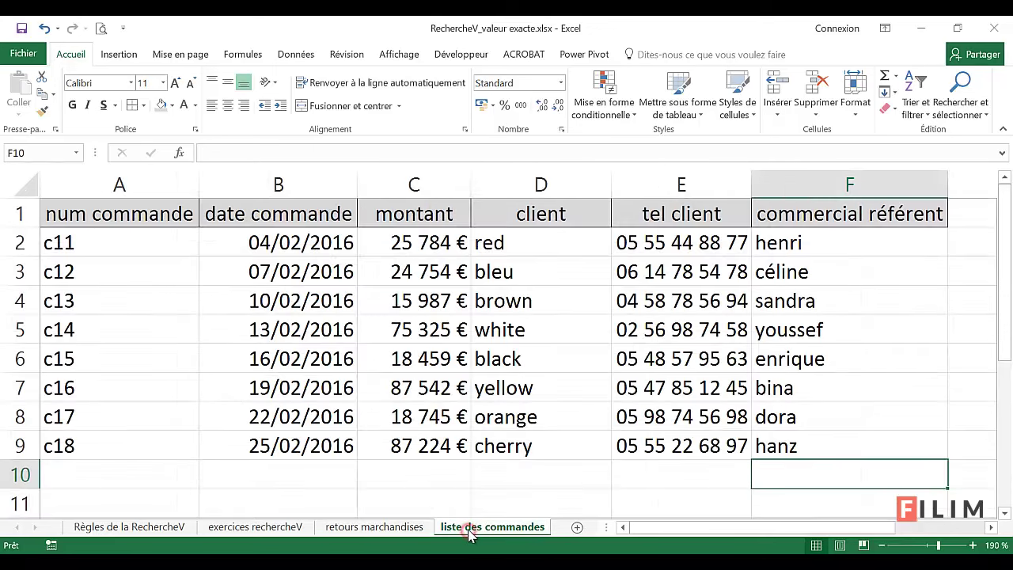
left_click(463, 358)
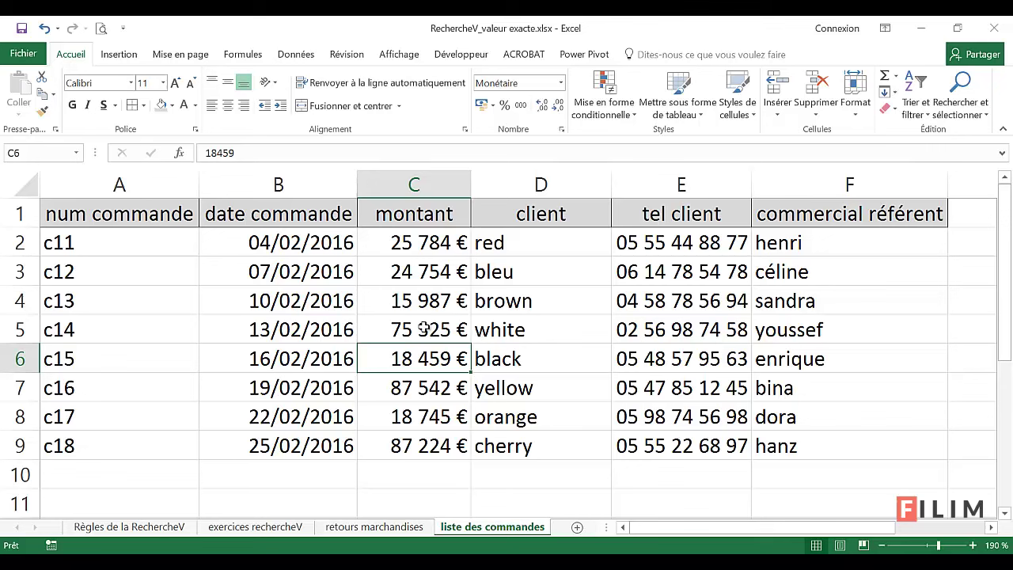
left_click_drag(147, 244, 120, 443)
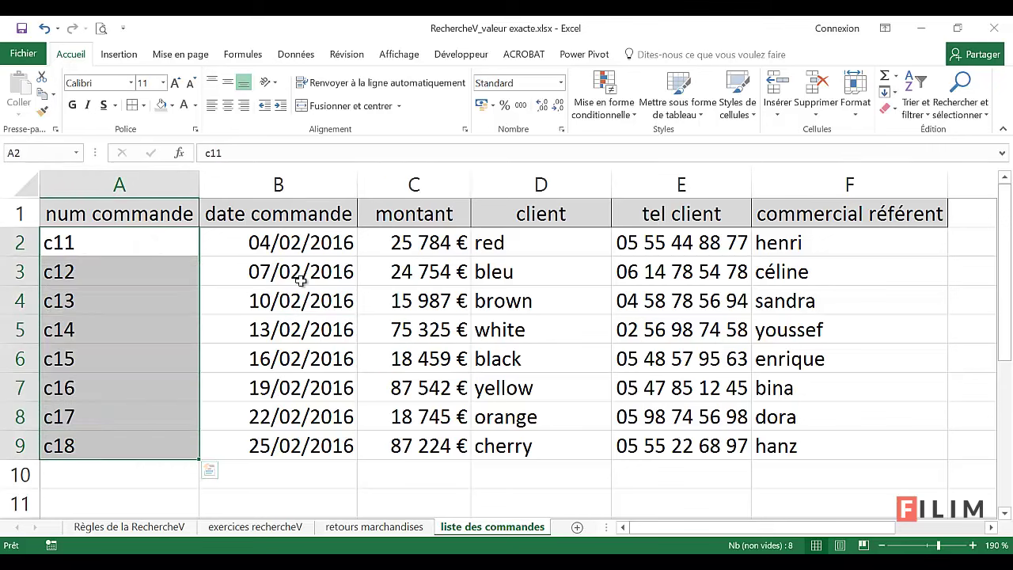
left_click(209, 470)
scroll(290, 328, "down", 3)
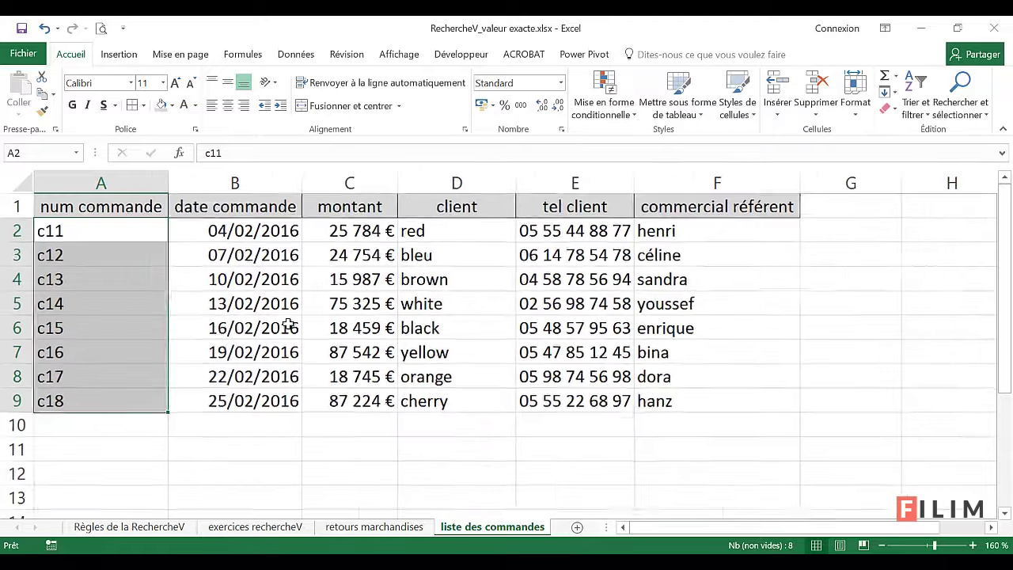
left_click_drag(219, 226, 202, 381)
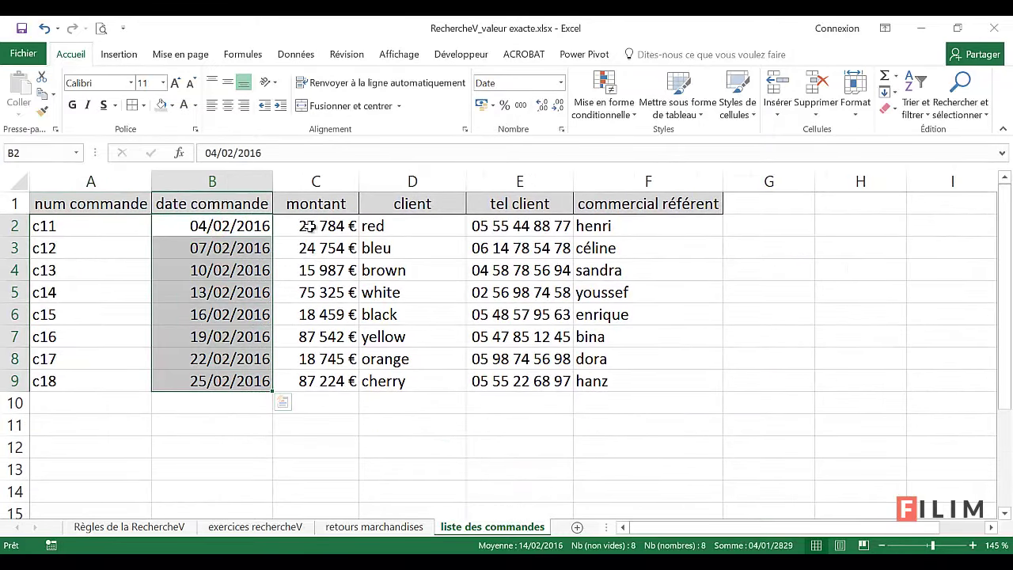
left_click_drag(310, 225, 310, 381)
left_click_drag(420, 226, 412, 358)
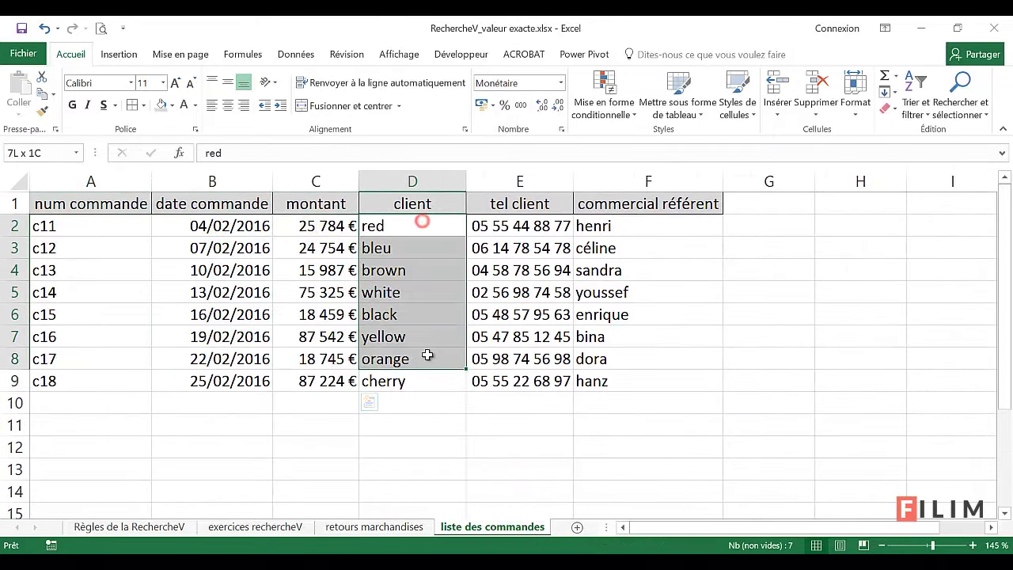
left_click_drag(522, 230, 520, 380)
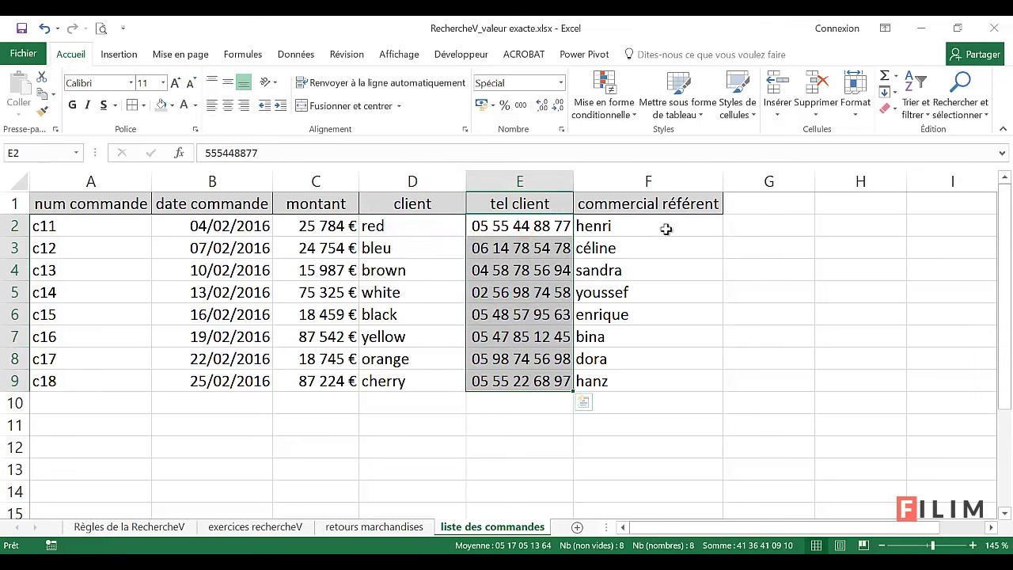
left_click_drag(665, 228, 658, 380)
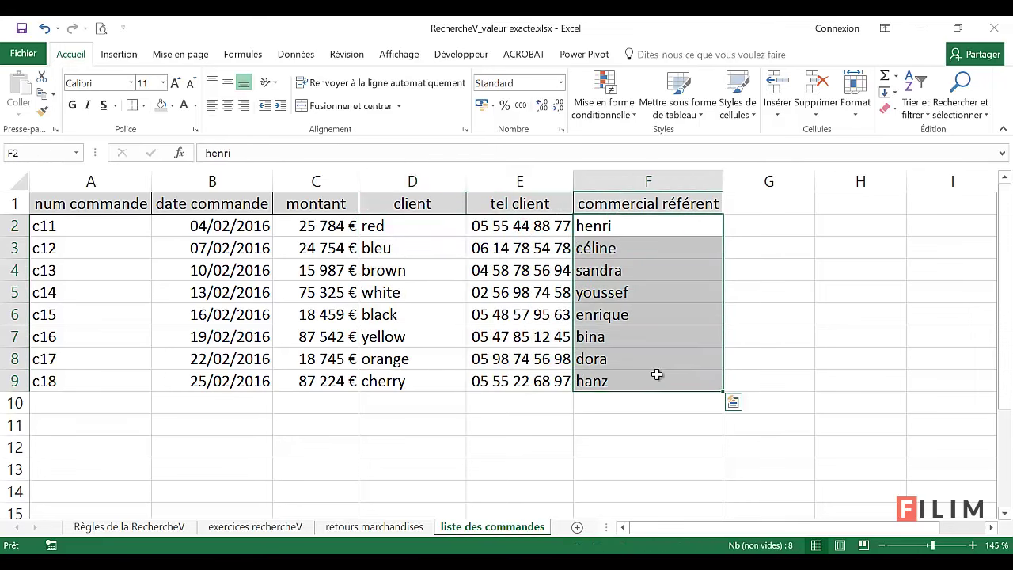
left_click(421, 381)
left_click(374, 526)
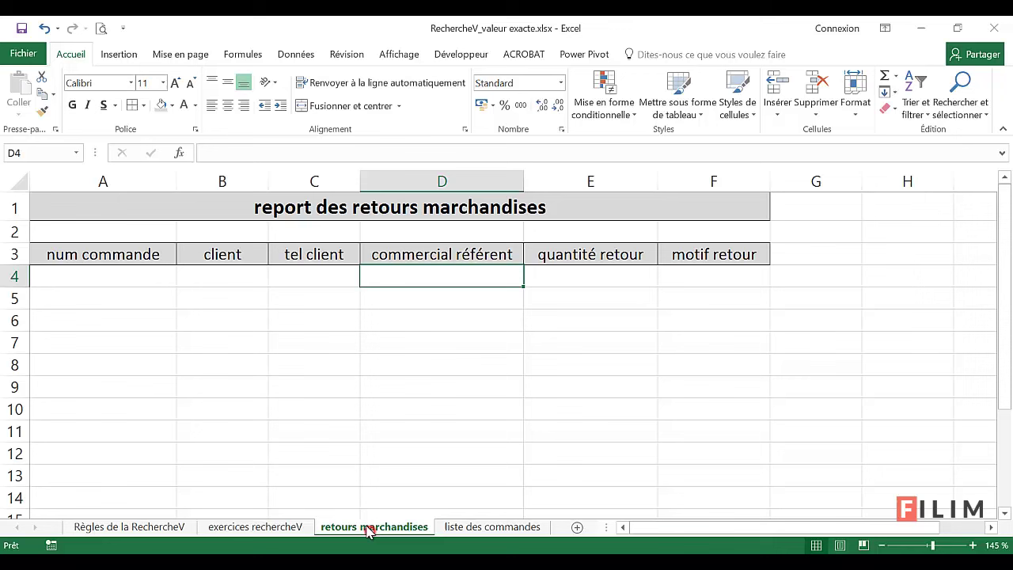
left_click(214, 280)
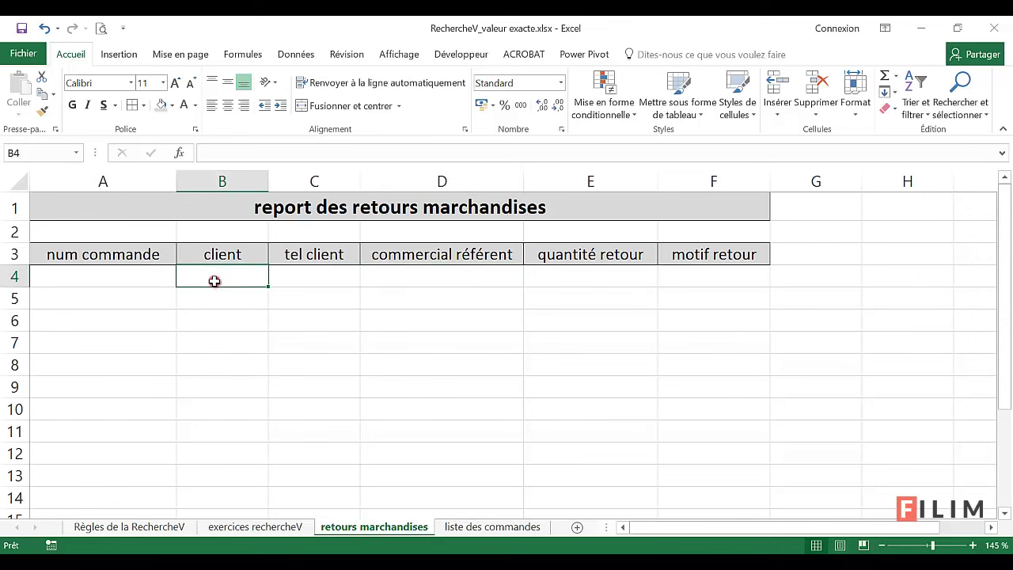
left_click(115, 277)
left_click(479, 527)
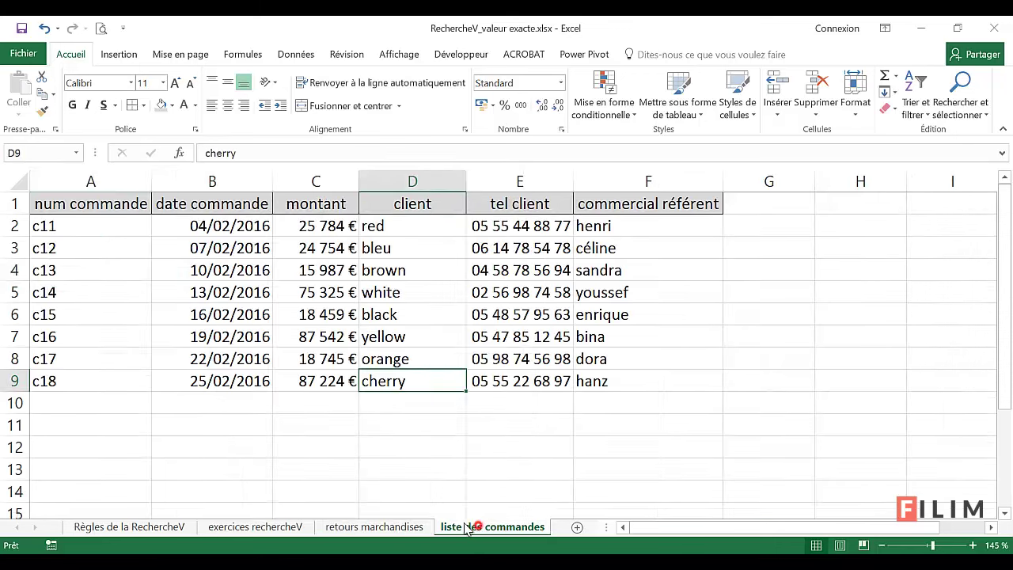
left_click(388, 526)
left_click(73, 283)
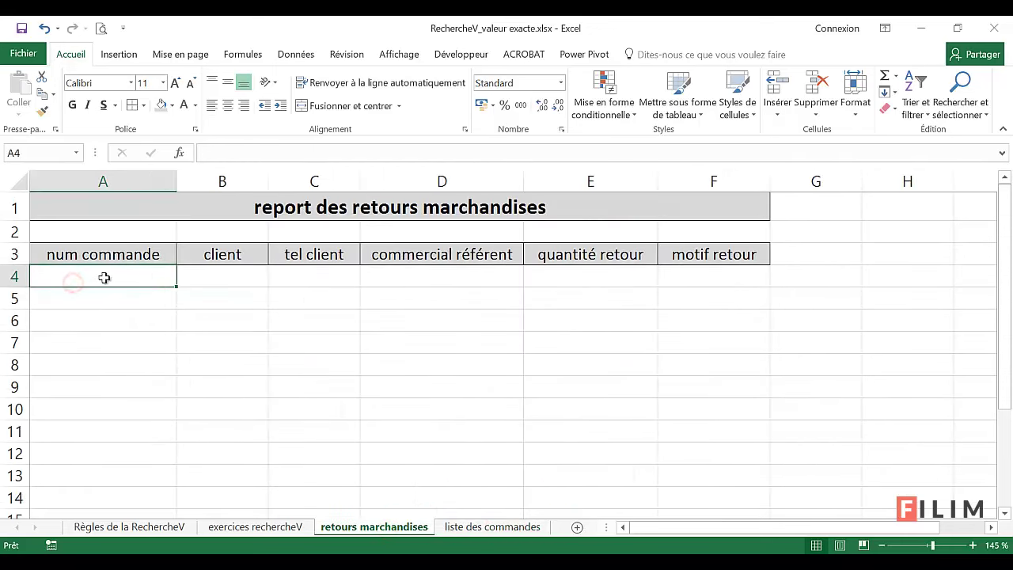
Enter order c17 in A4 and start a RECHERCHEV in B4 looking up A4.
type("c17")
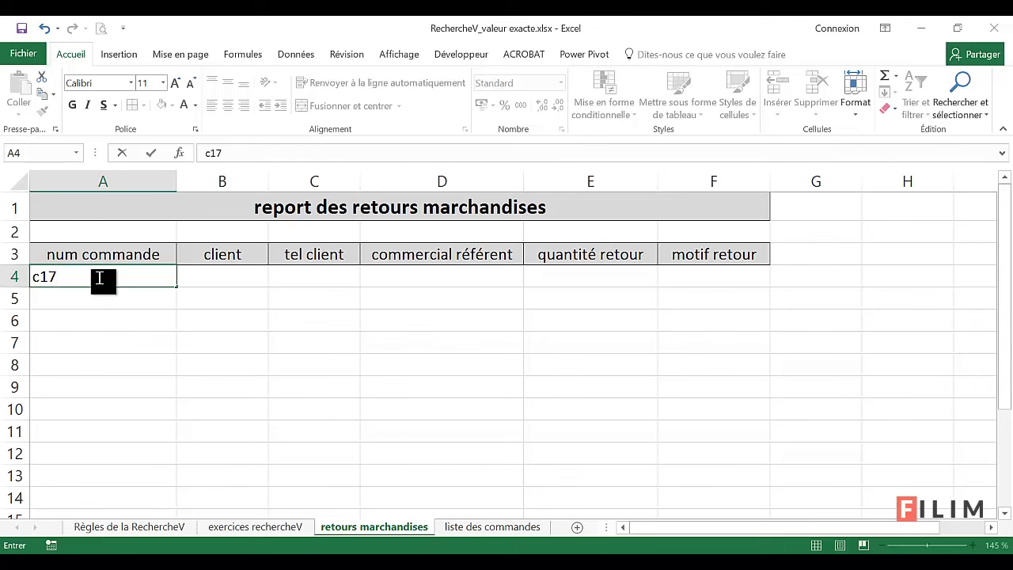
key("Tab")
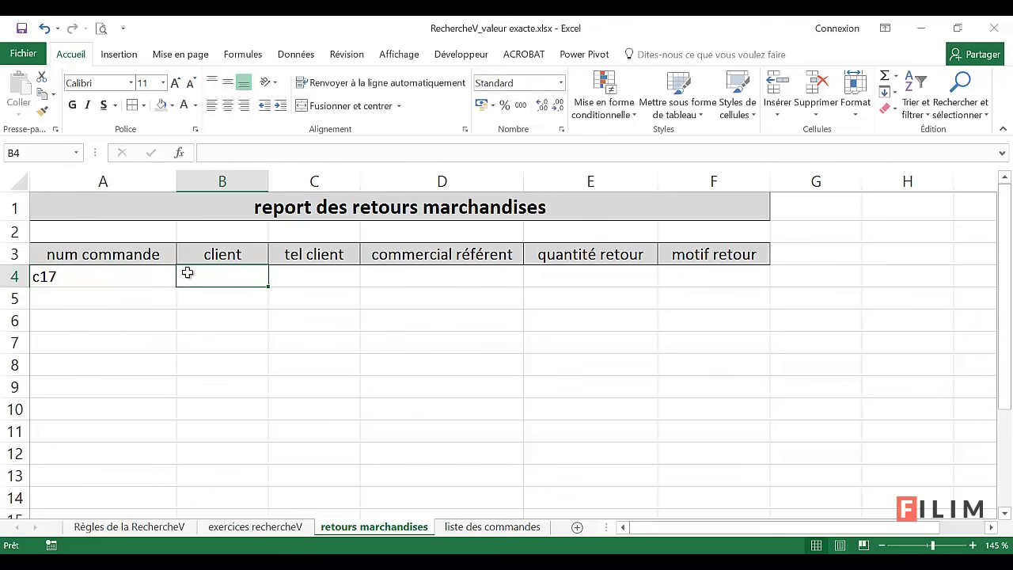
left_click(180, 152)
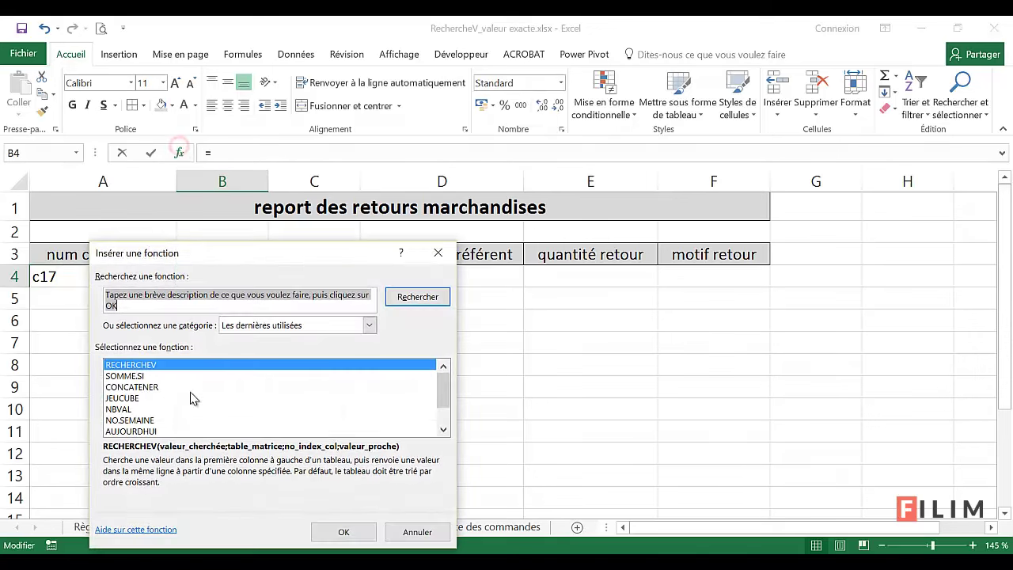
double_click(224, 367)
left_click_drag(285, 269, 287, 309)
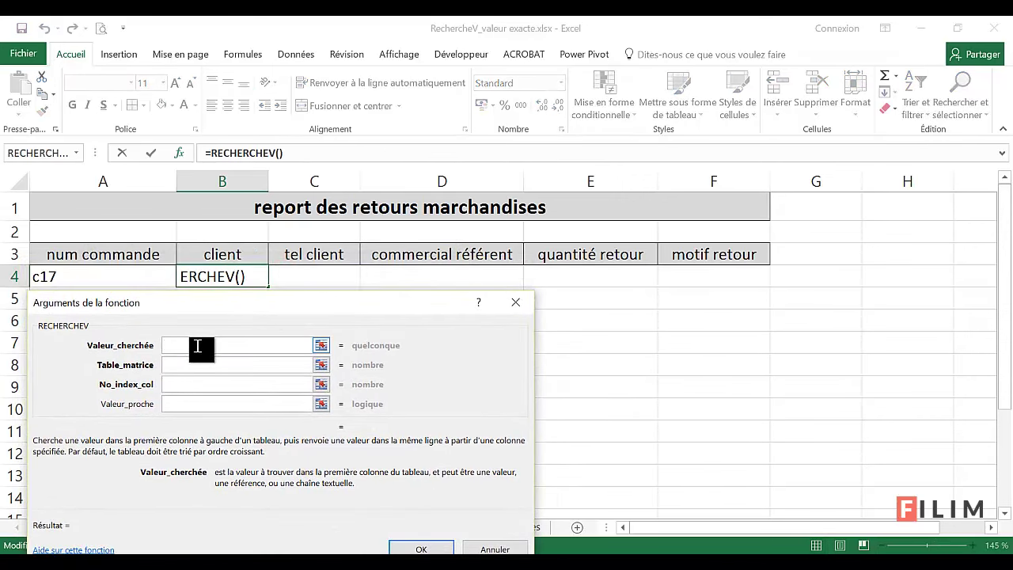
left_click(143, 279)
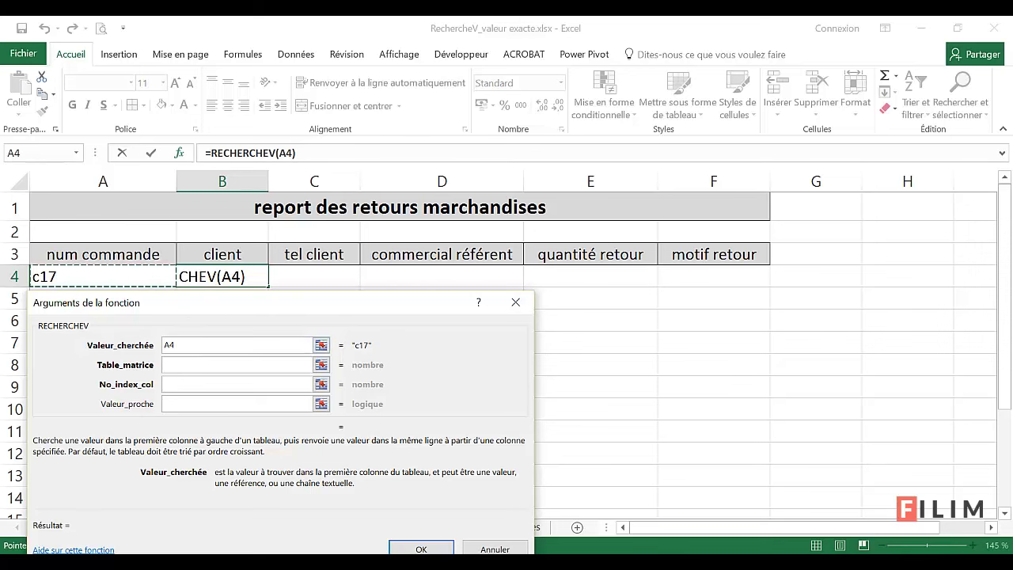
left_click(193, 366)
Set the lookup table to 'liste des commandes'!A1:F9 and locate the client column.
left_click_drag(224, 303, 590, 221)
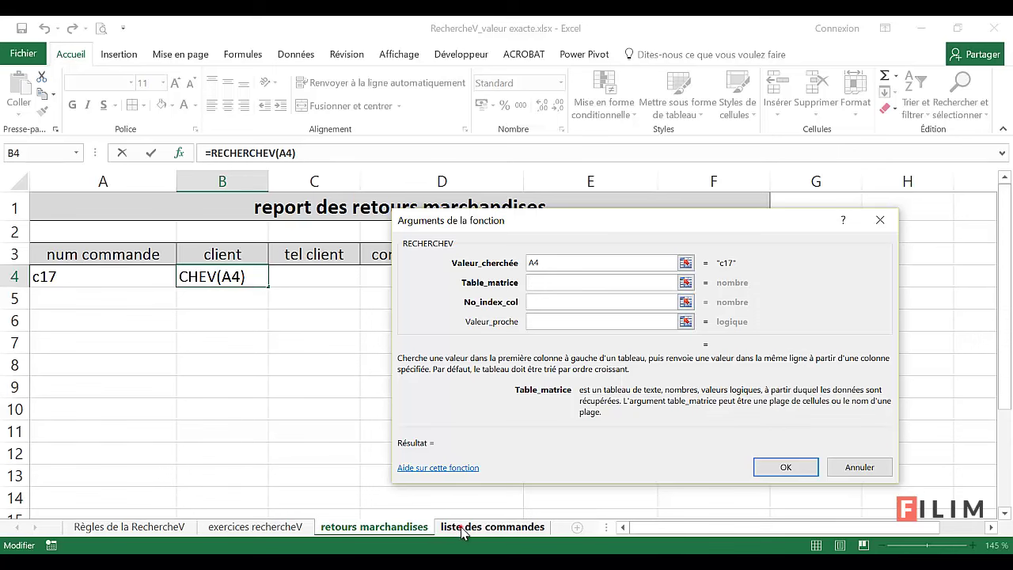
left_click(463, 528)
mouse_move(127, 207)
left_mouse_down()
mouse_move(505, 375)
mouse_move(720, 387)
left_mouse_up()
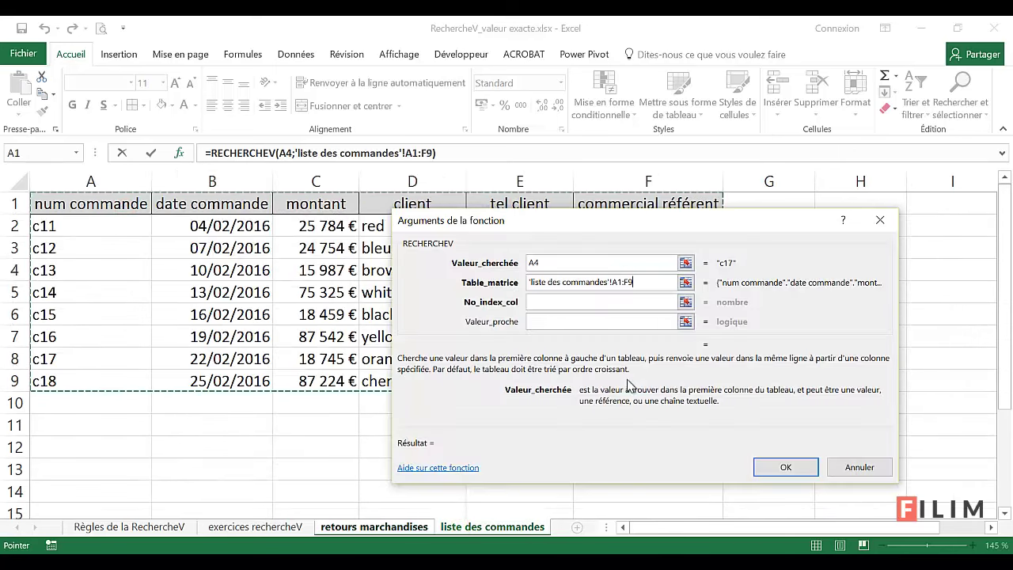
left_click(555, 303)
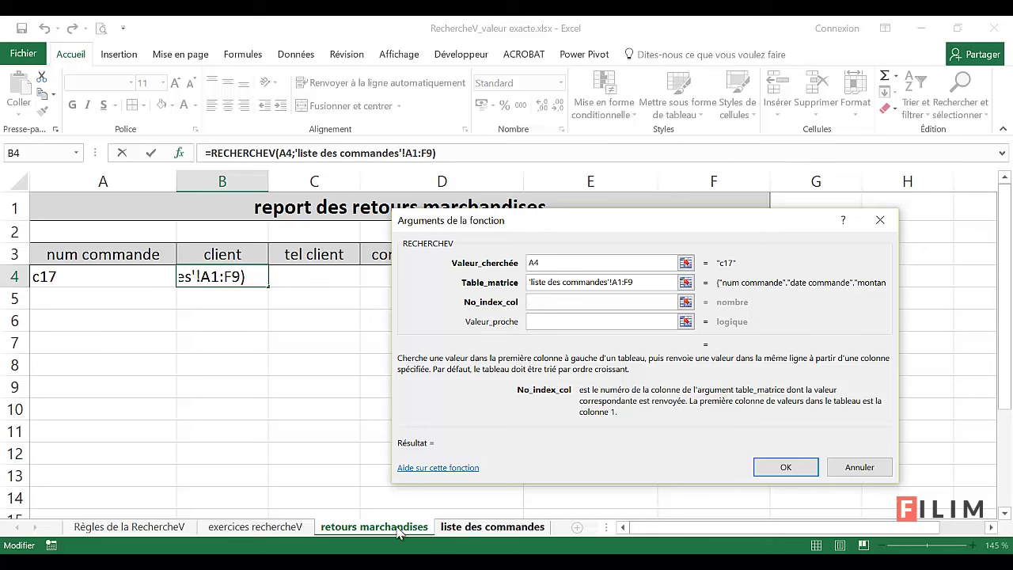
left_click(540, 302)
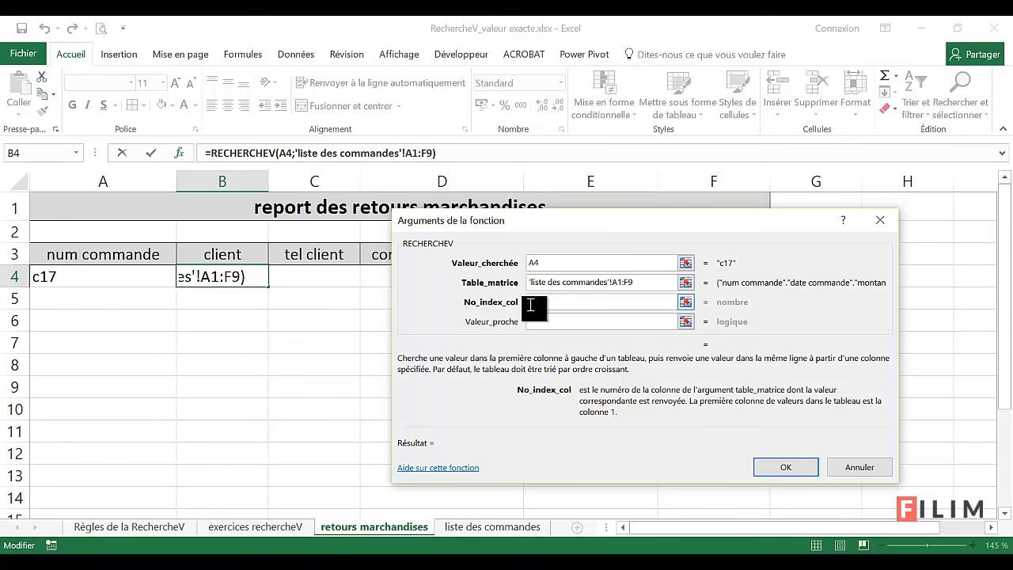
left_click(467, 531)
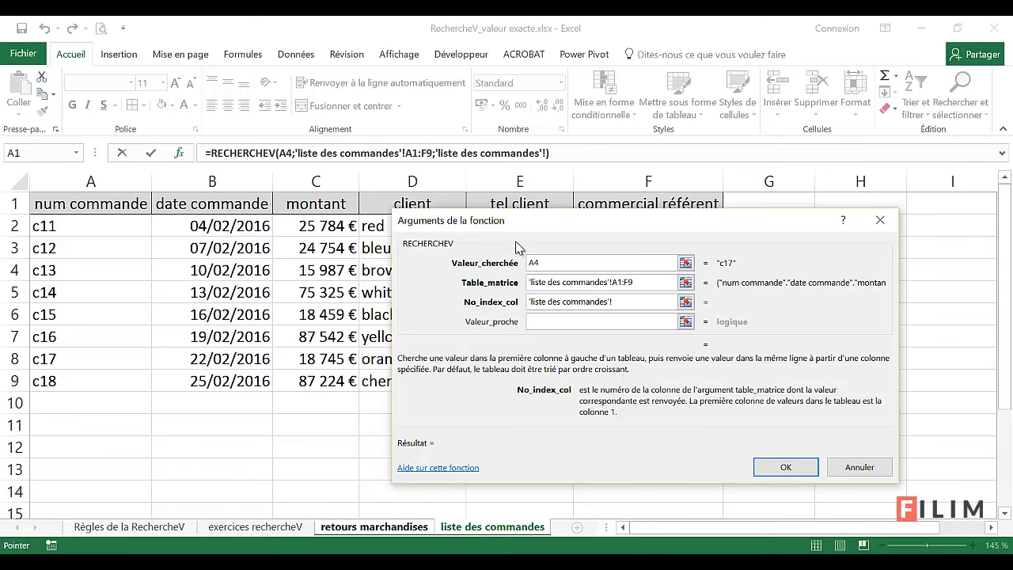
left_click_drag(518, 225, 467, 385)
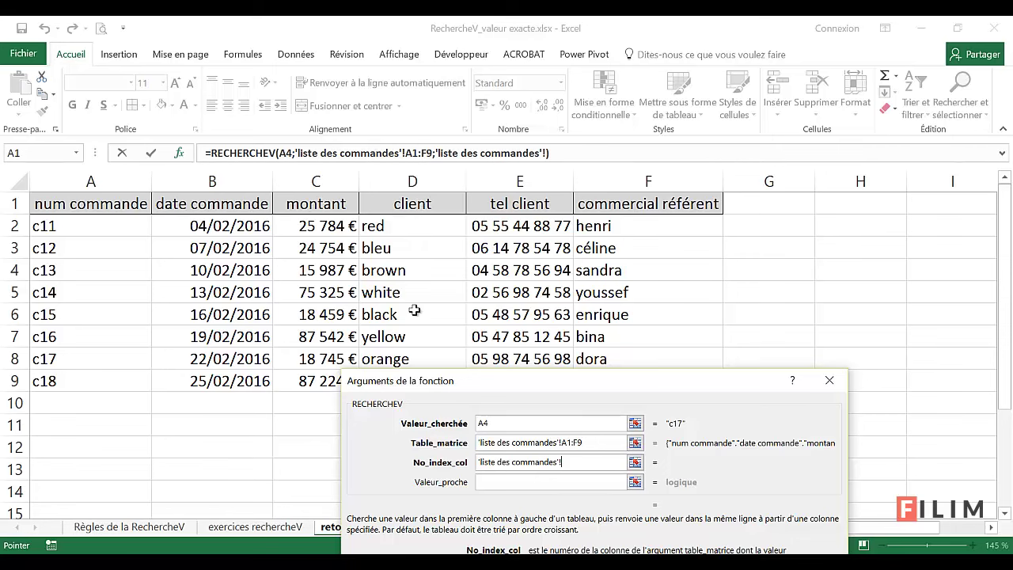
left_click_drag(481, 387, 578, 267)
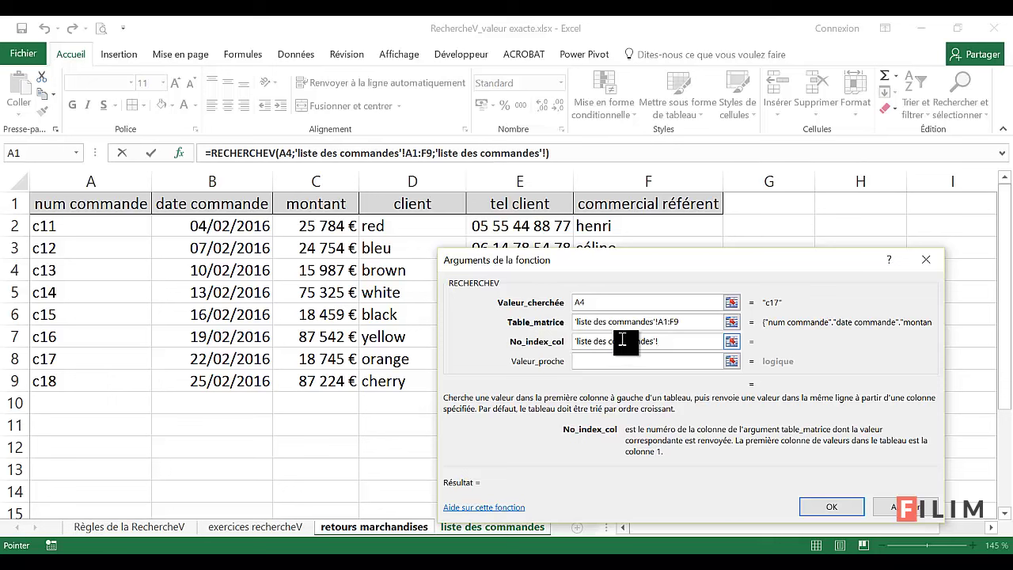
Enter column 4 and faux and confirm, so B4 shows orange.
left_click_drag(670, 341, 550, 340)
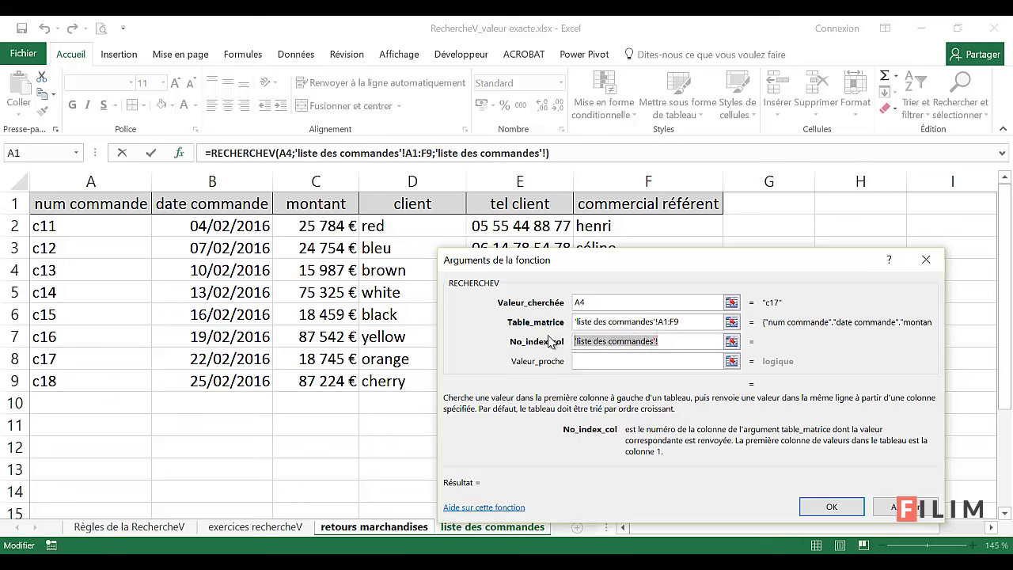
type("4")
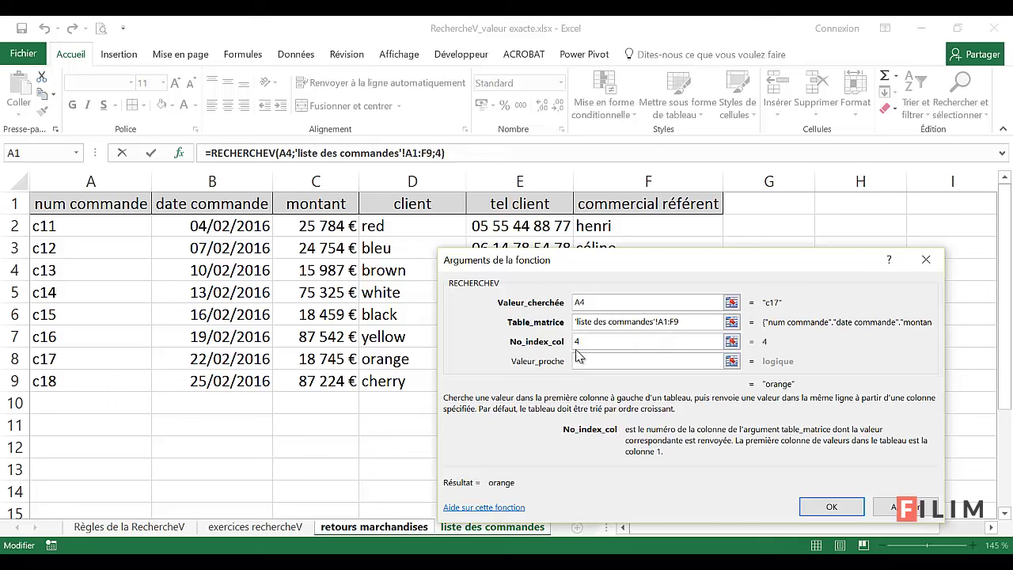
left_click(626, 363)
type("fau")
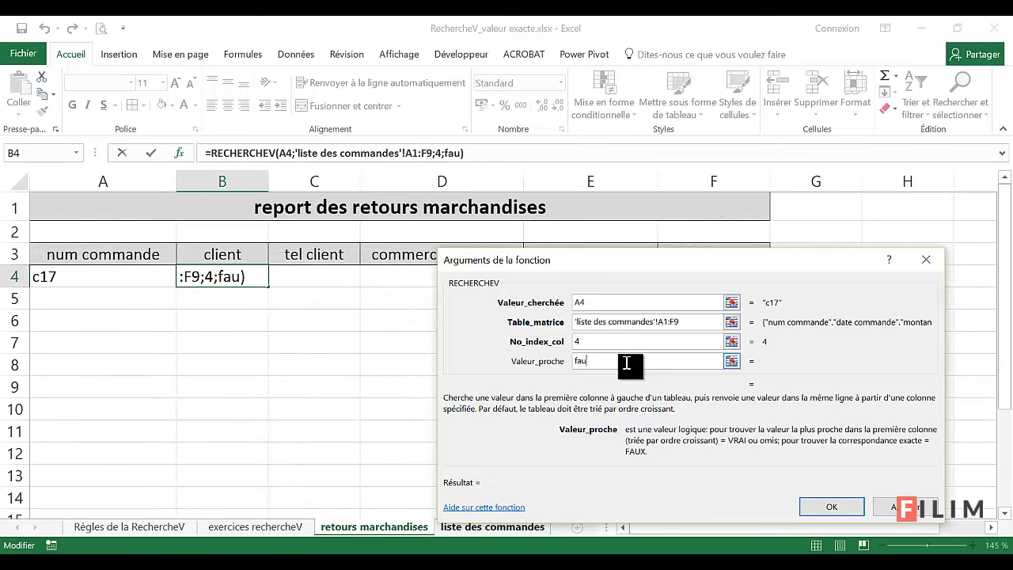
type("x")
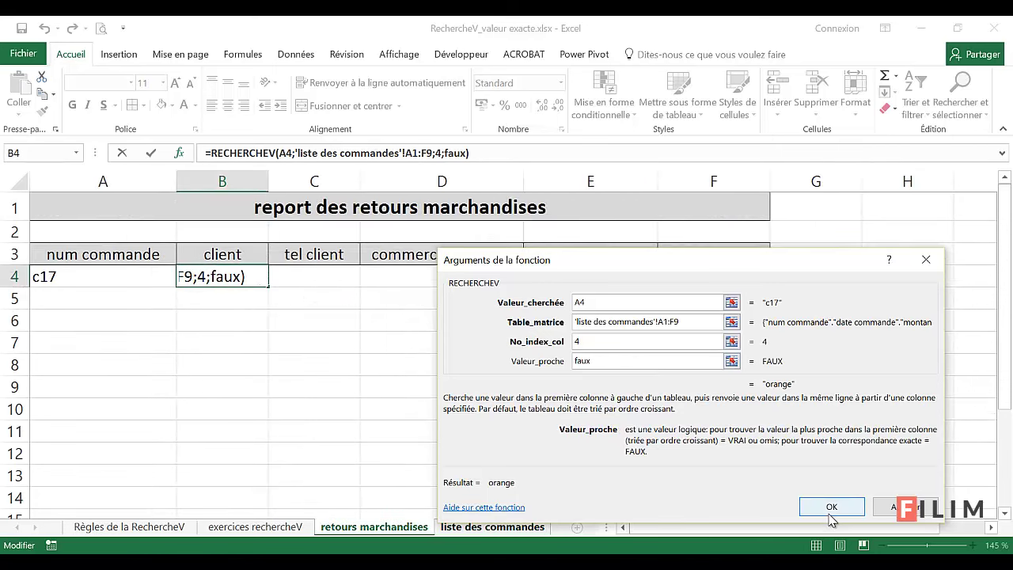
left_click(830, 506)
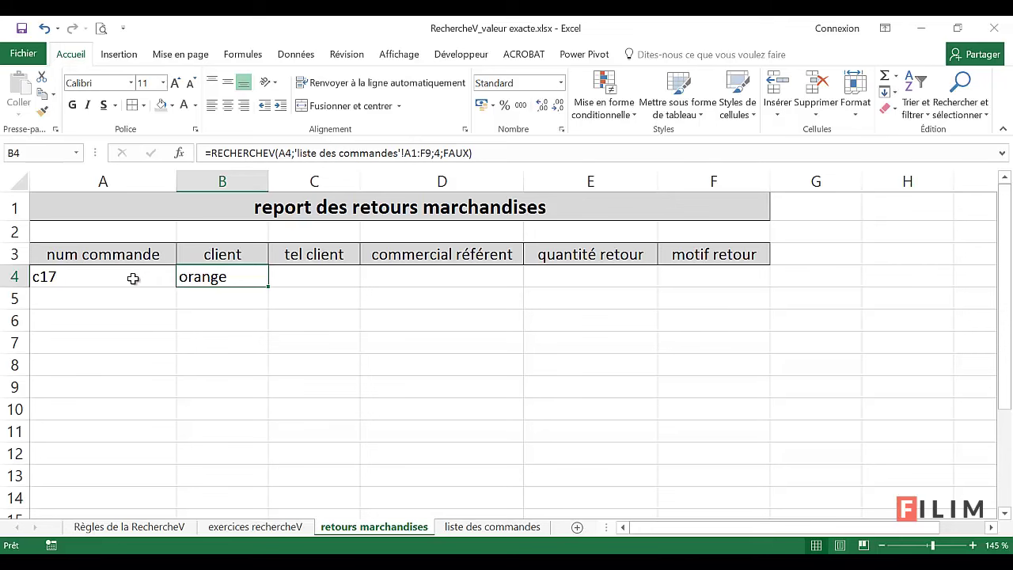
Check c17's row in the order list, then make B4's table range absolute as $A$1:$F$9.
left_click(453, 526)
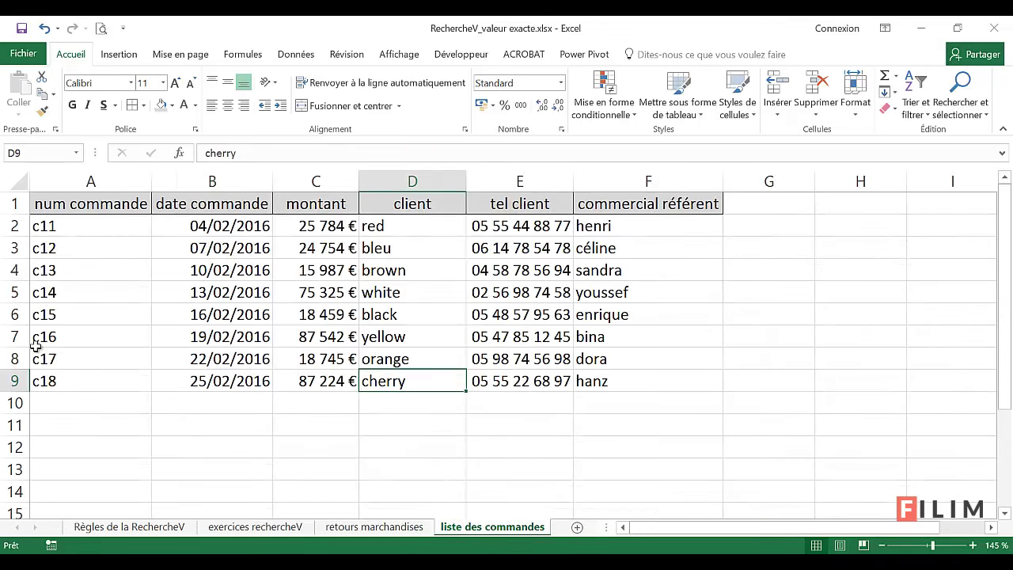
left_click(15, 358)
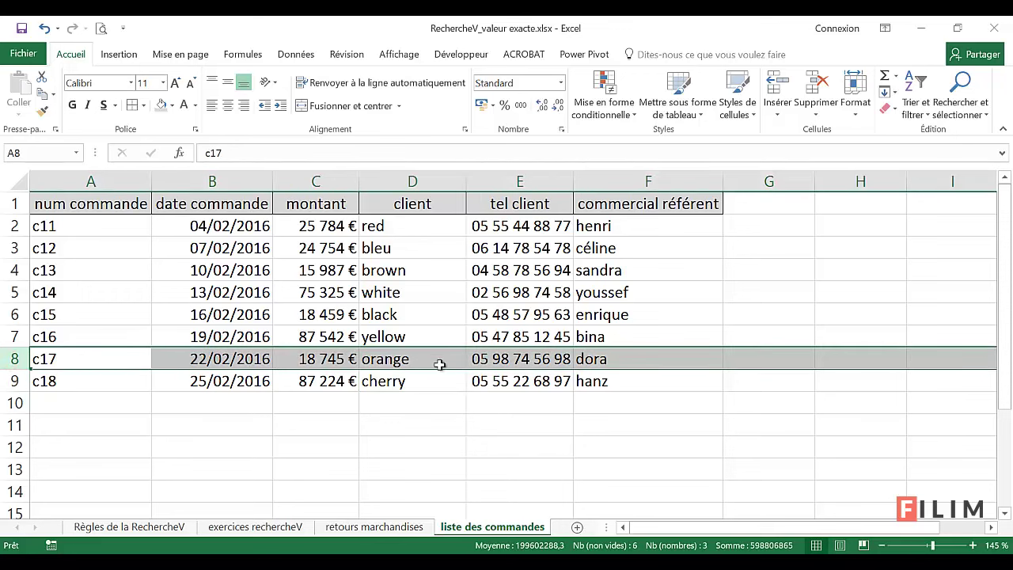
left_click(348, 526)
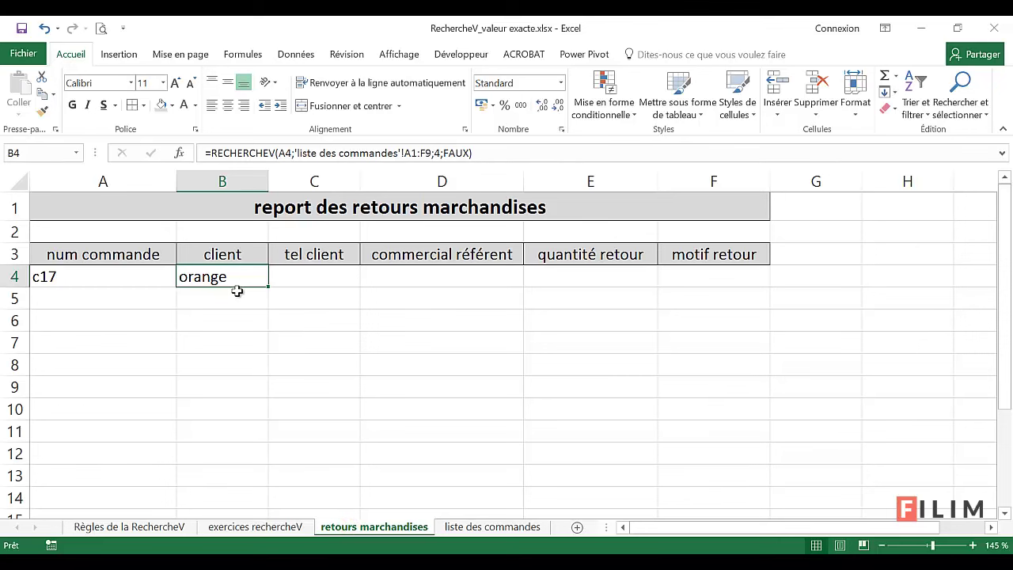
left_click(180, 153)
left_click(684, 323)
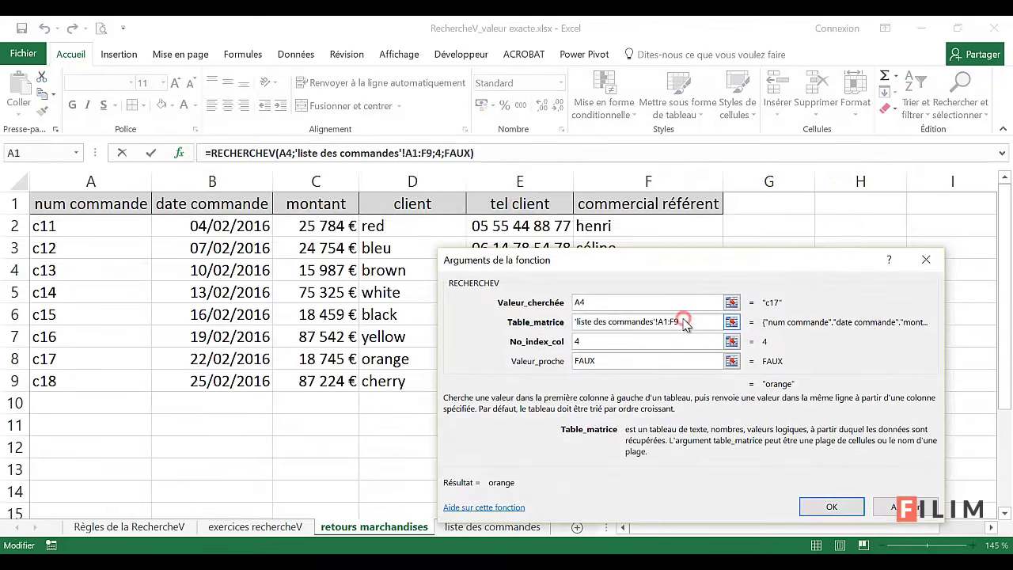
left_click_drag(683, 325, 551, 329)
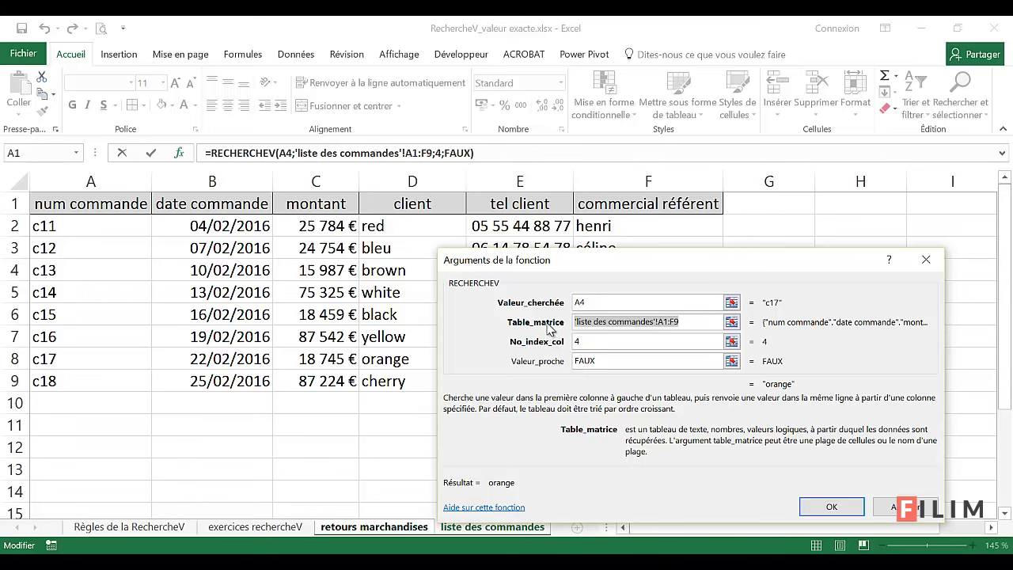
key("F4")
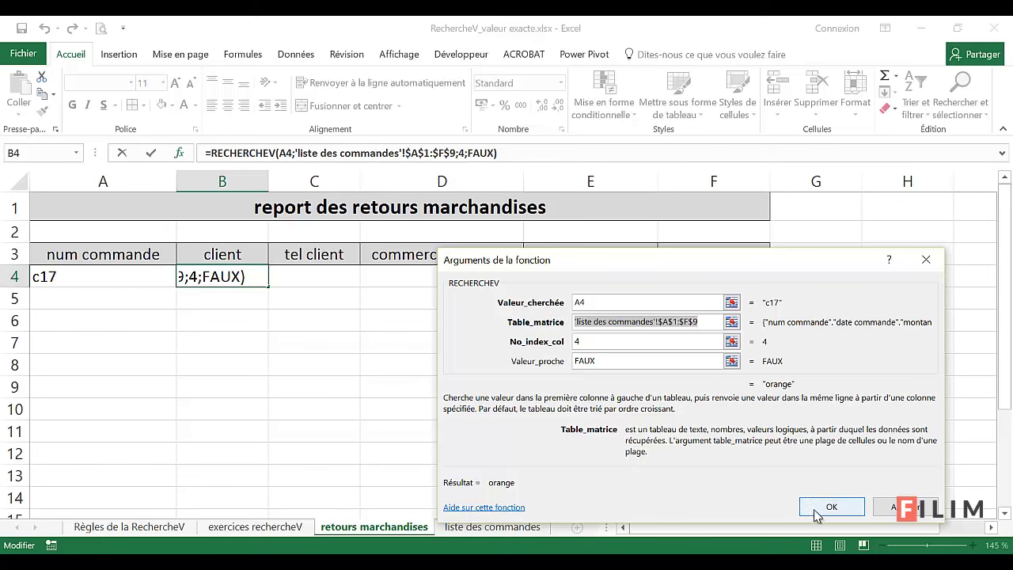
left_click(823, 507)
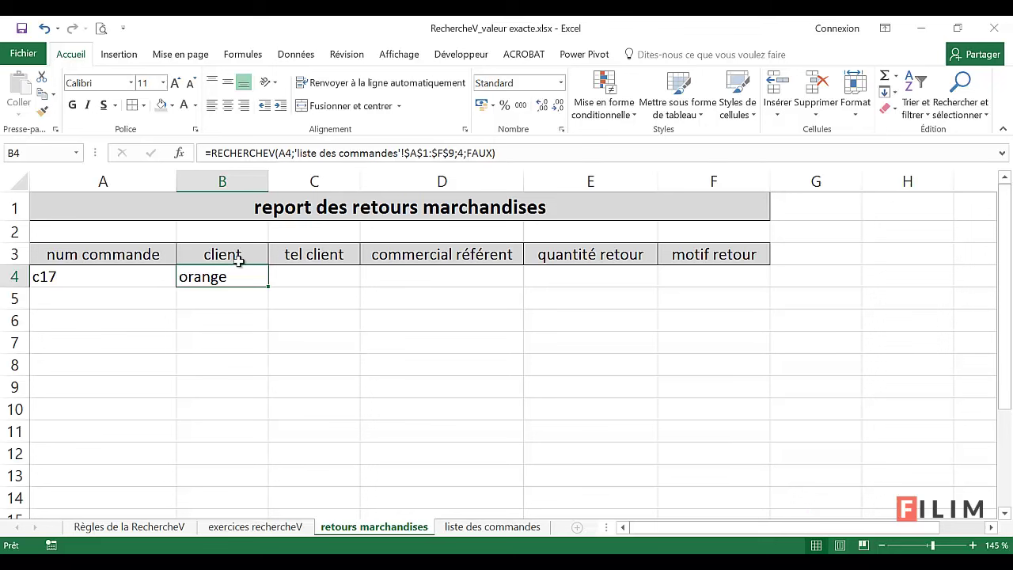
Go to the liste des commandes sheet and review the order rows c11 to c18.
left_click(311, 274)
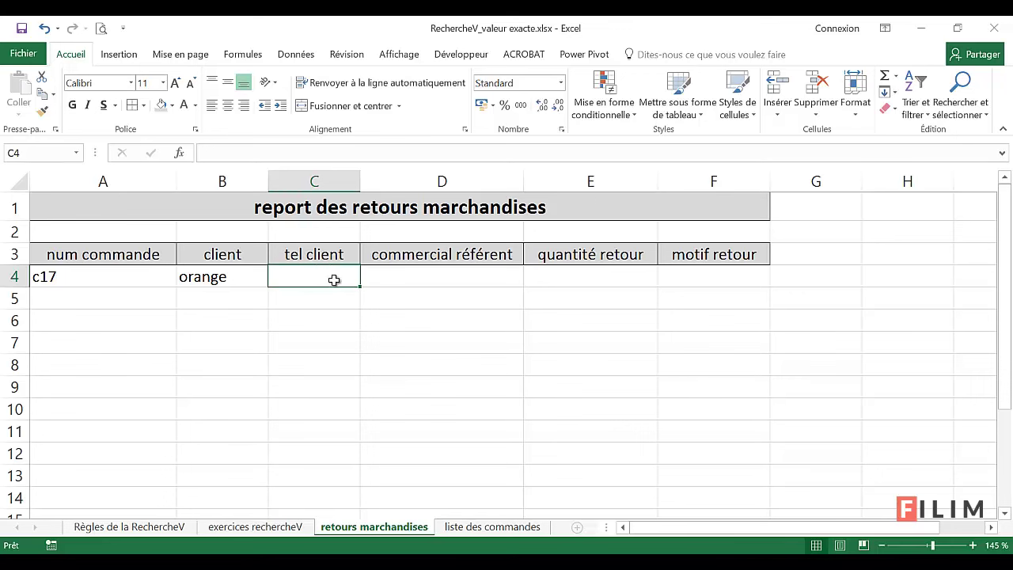
left_click(492, 526)
left_click(418, 313)
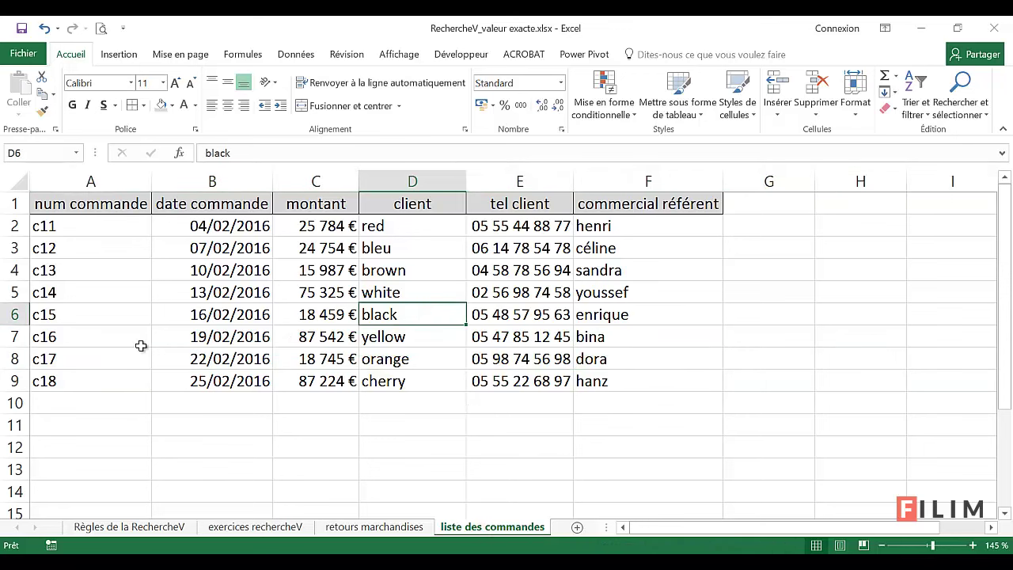
left_click(288, 299)
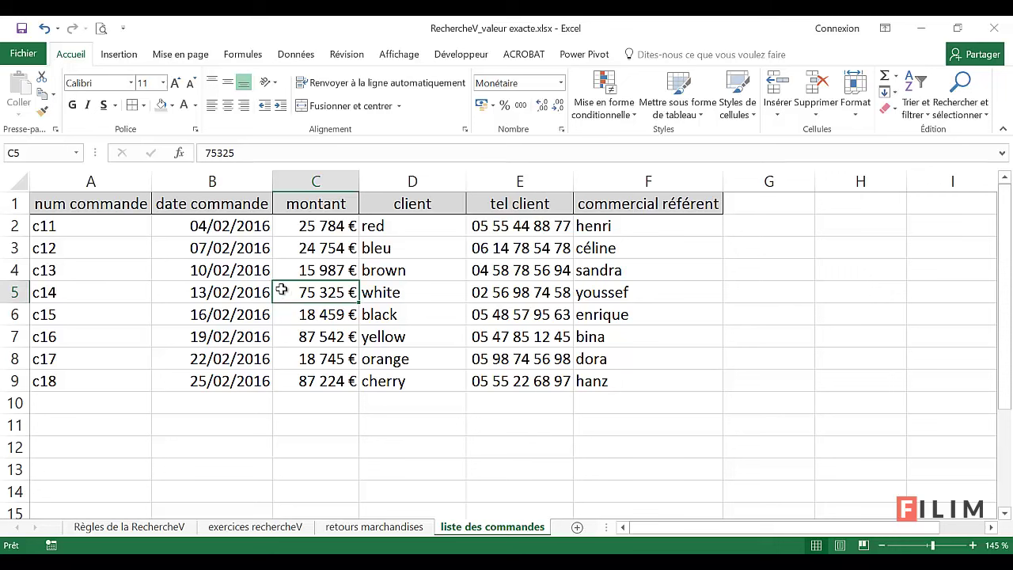
left_click(243, 314)
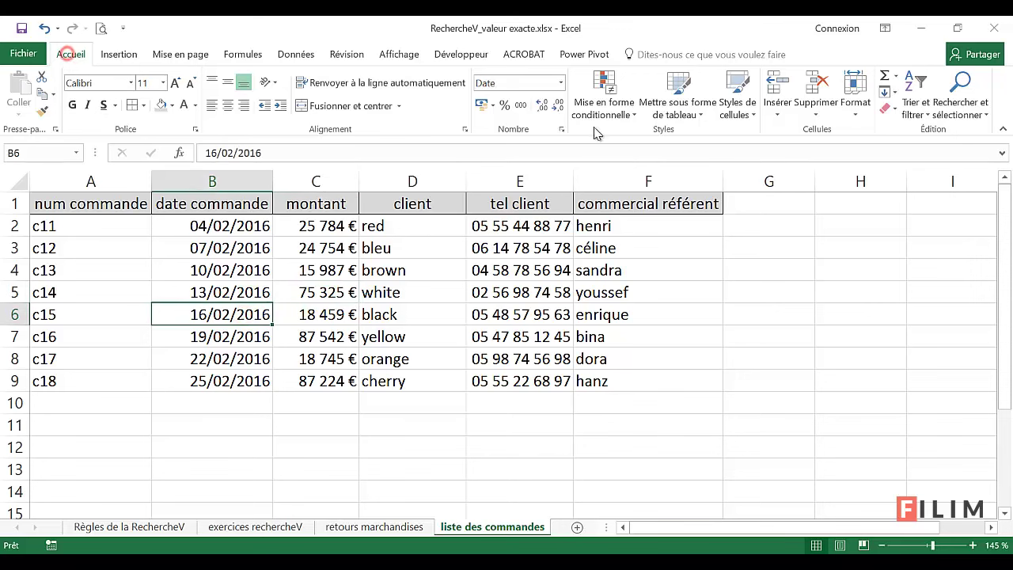
Format the order list A1:F9 as a blue Moyen table with headers.
left_click(678, 102)
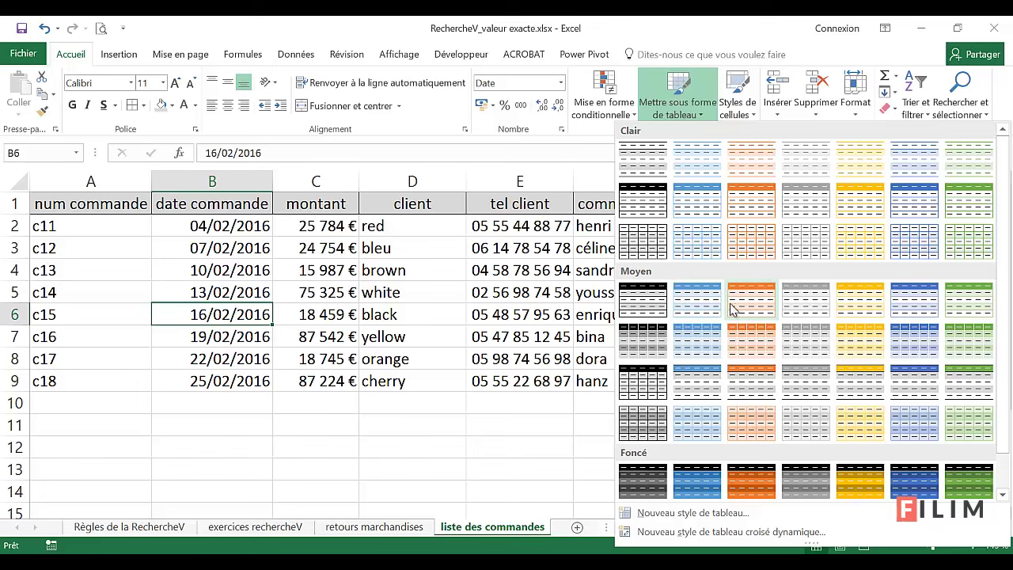
left_click(685, 301)
left_click(669, 427)
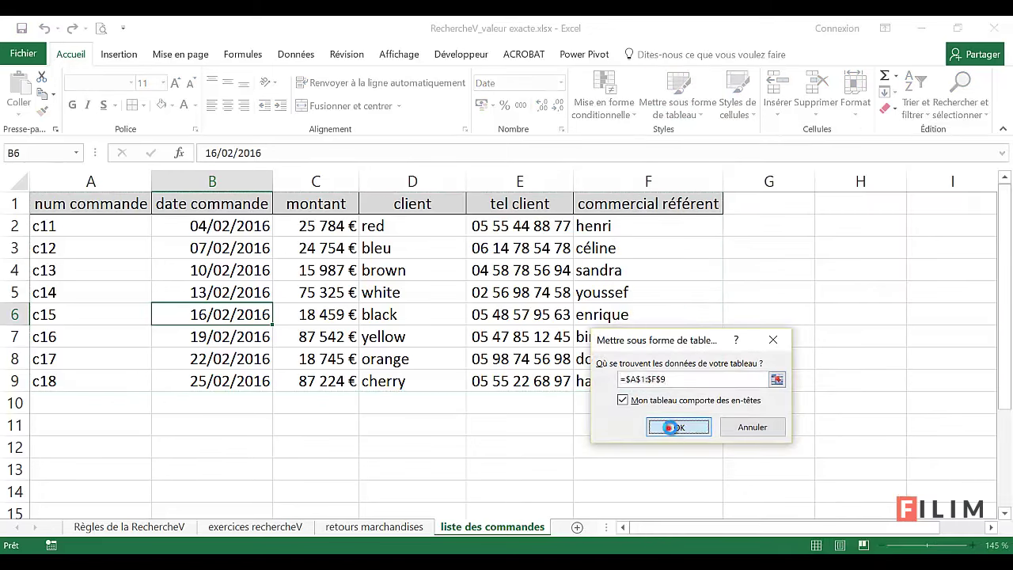
Rename the table from Tableau1 to commandes and return to the retours marchandises sheet.
left_click(49, 93)
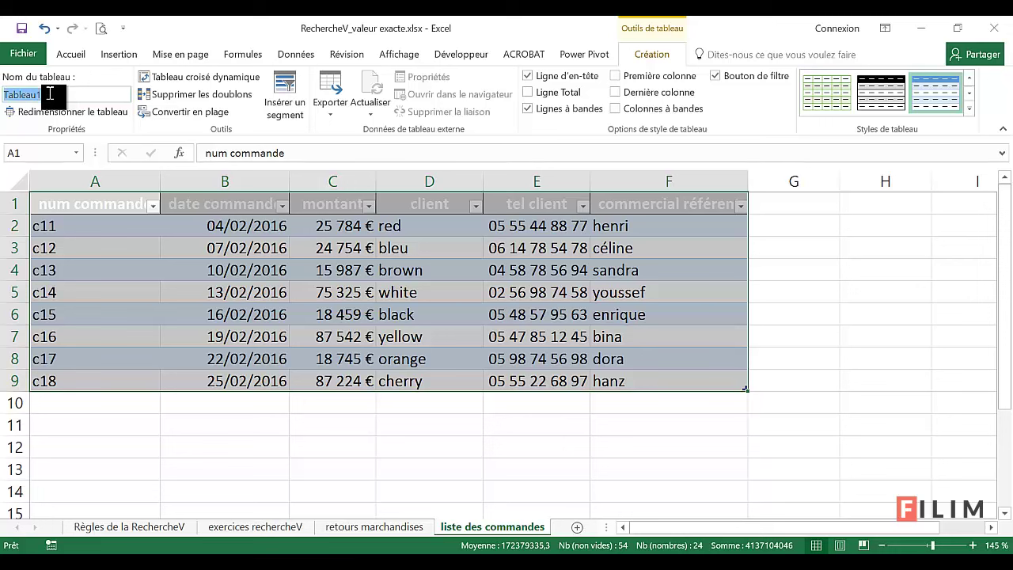
type("comman")
type("des")
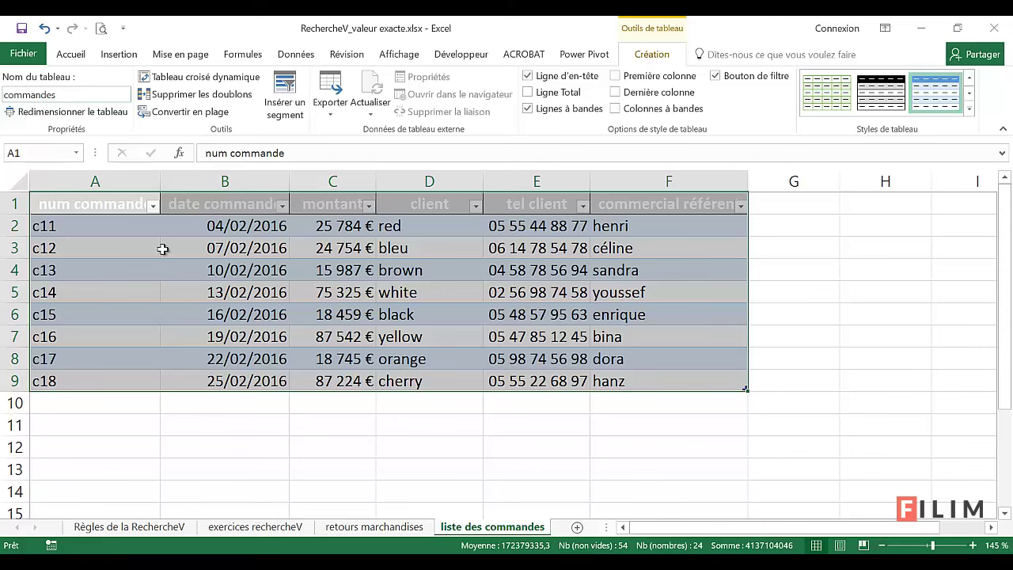
left_click(385, 316)
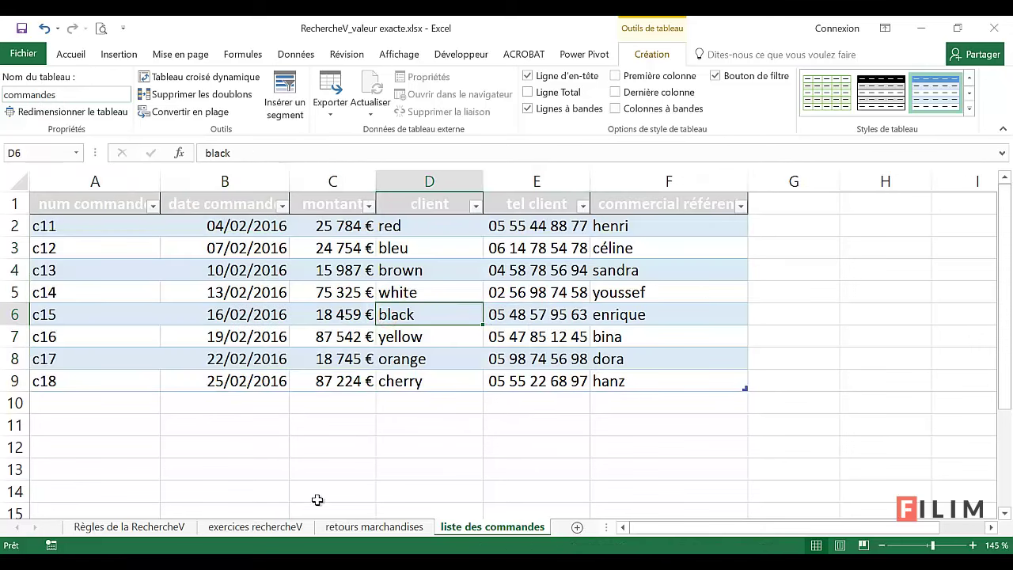
left_click(269, 528)
Enter =RECHERCHEV(A4;commandes;5;FAUX) in C4 to return order c17's phone number.
left_click(351, 531)
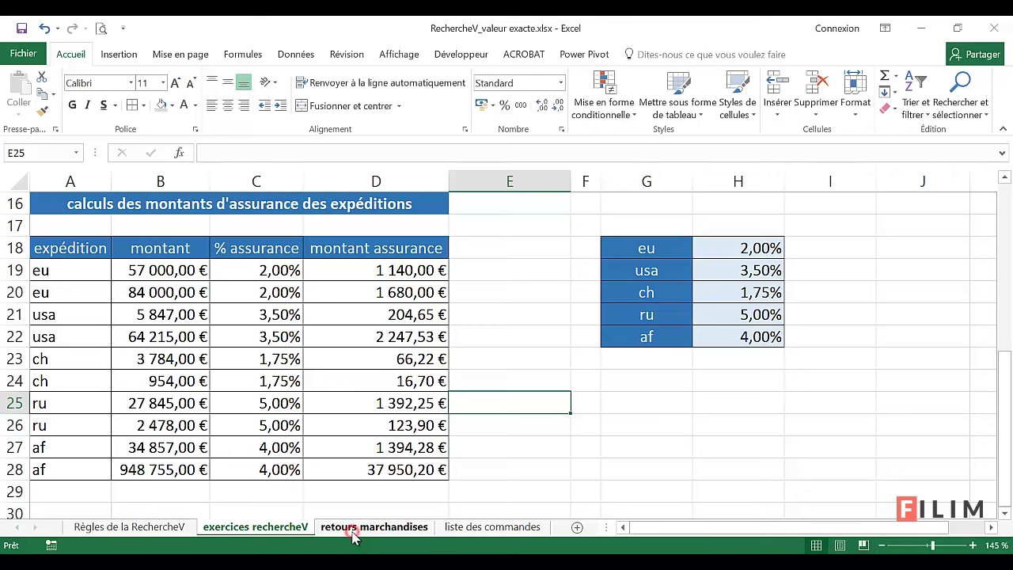
left_click(181, 153)
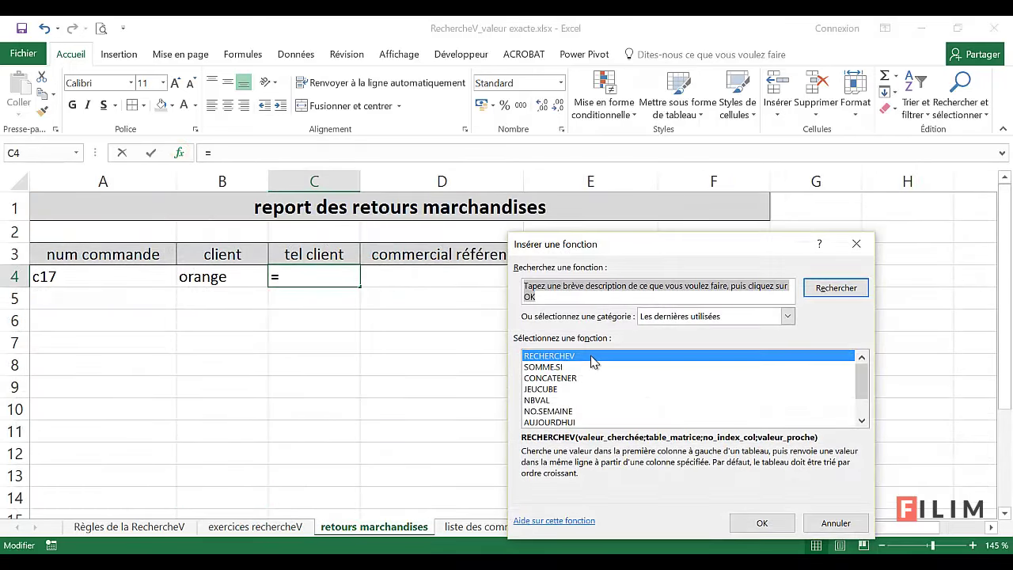
double_click(592, 358)
left_click_drag(538, 273, 285, 313)
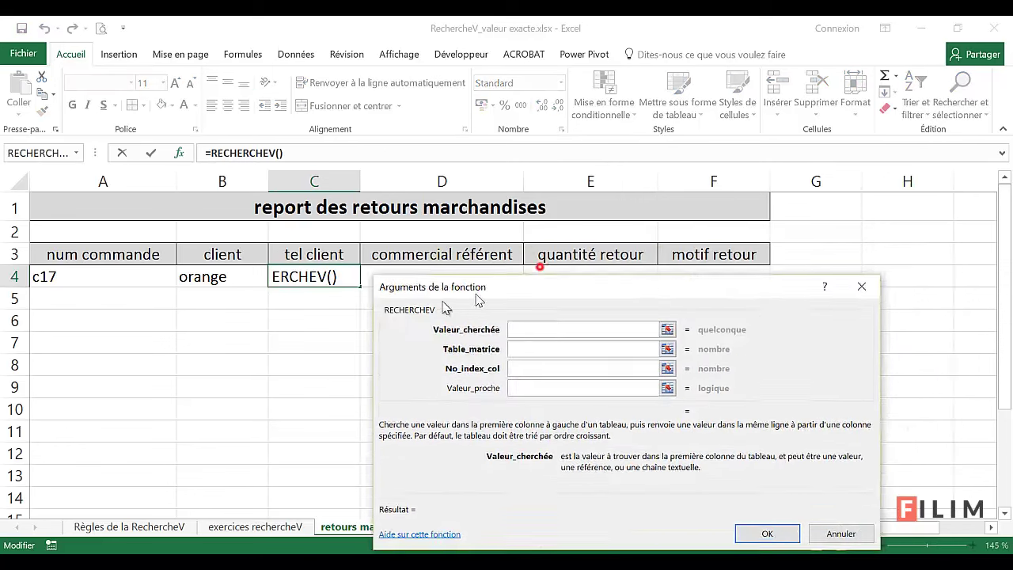
left_click(116, 274)
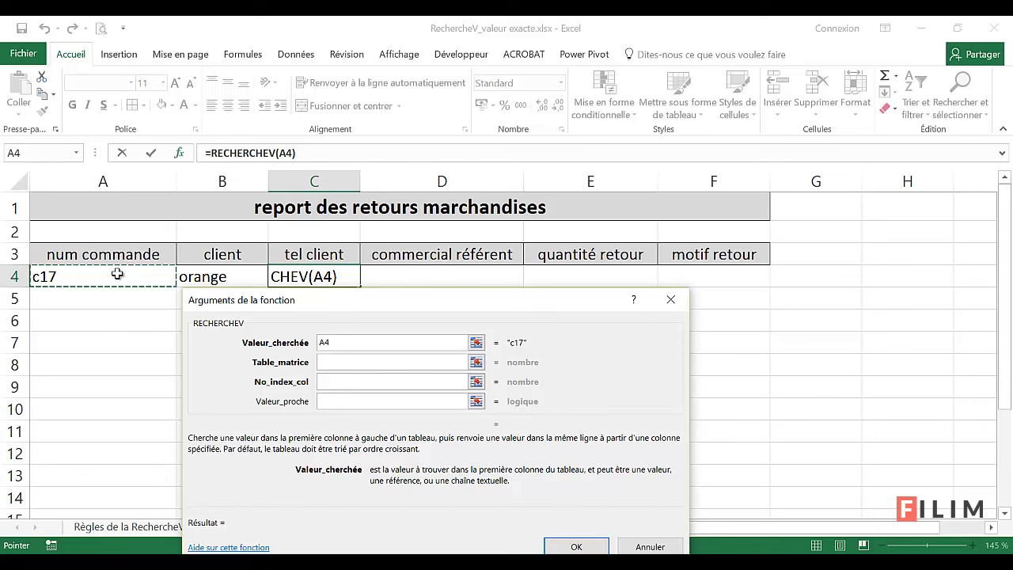
left_click(370, 361)
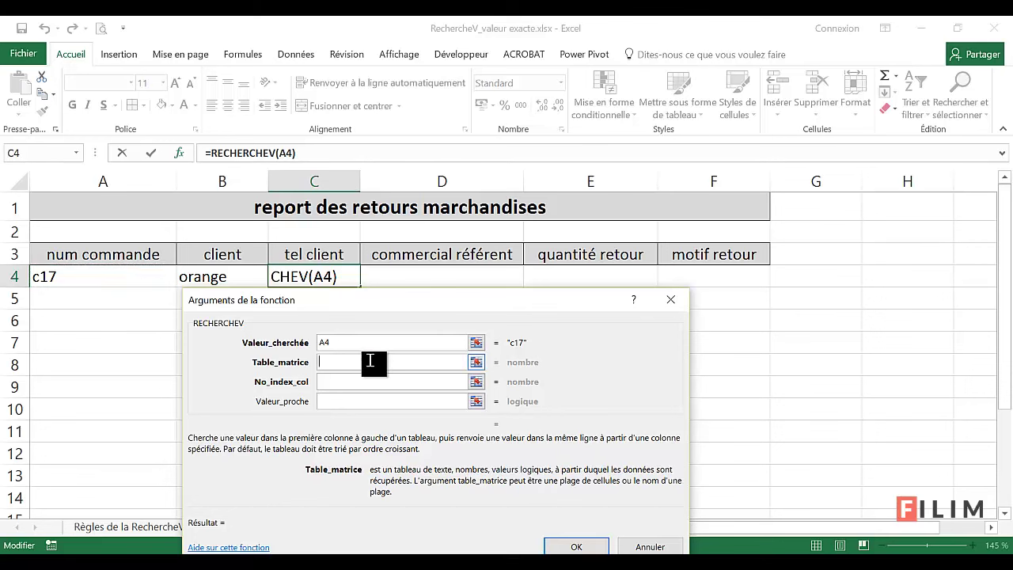
type("comm")
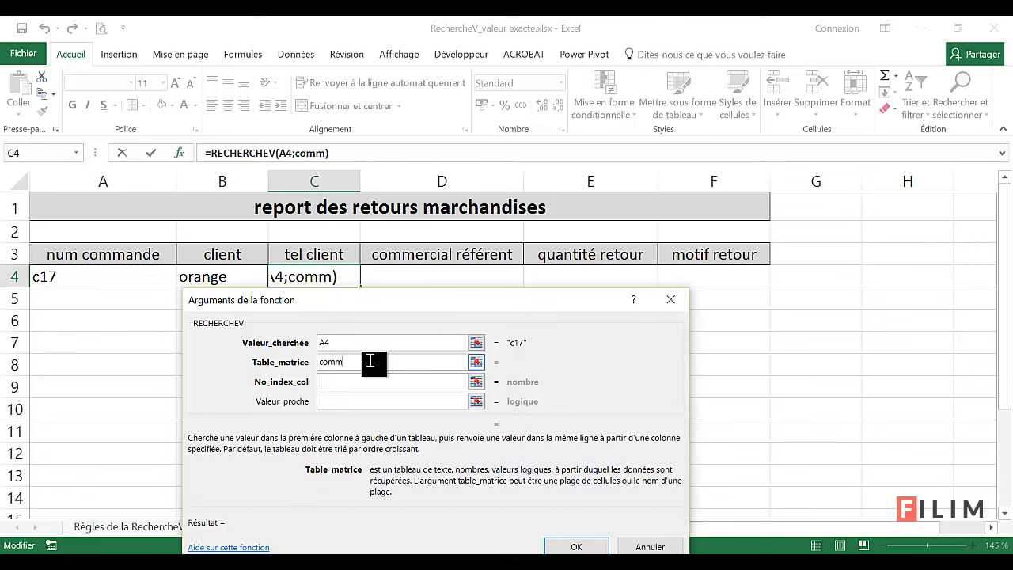
type("andes")
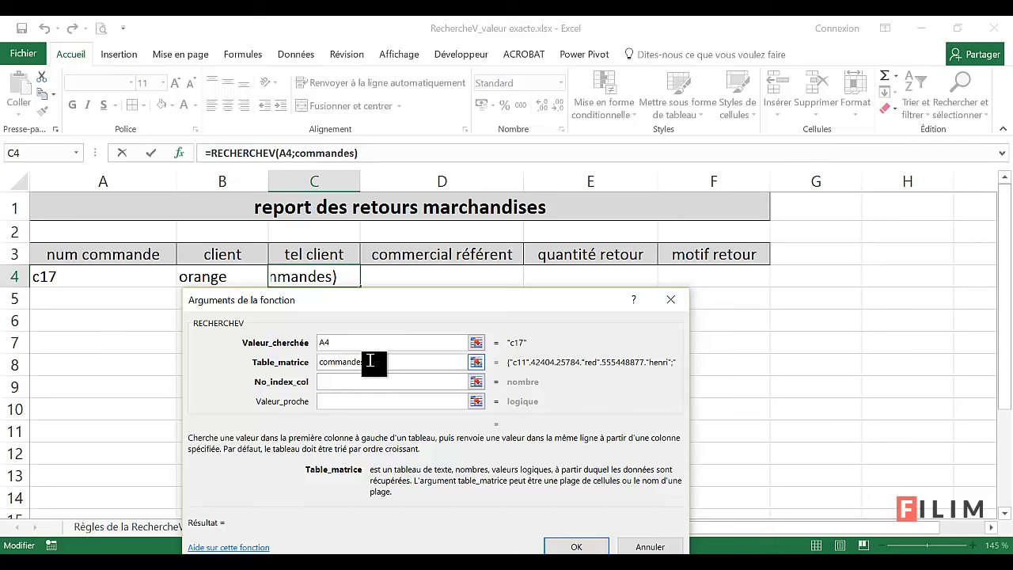
left_click(346, 380)
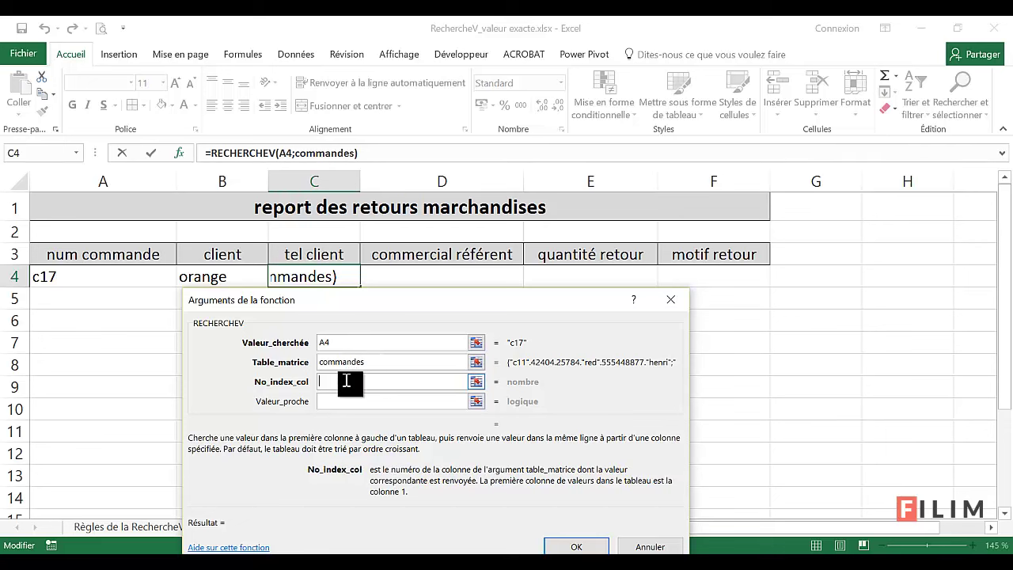
type("5")
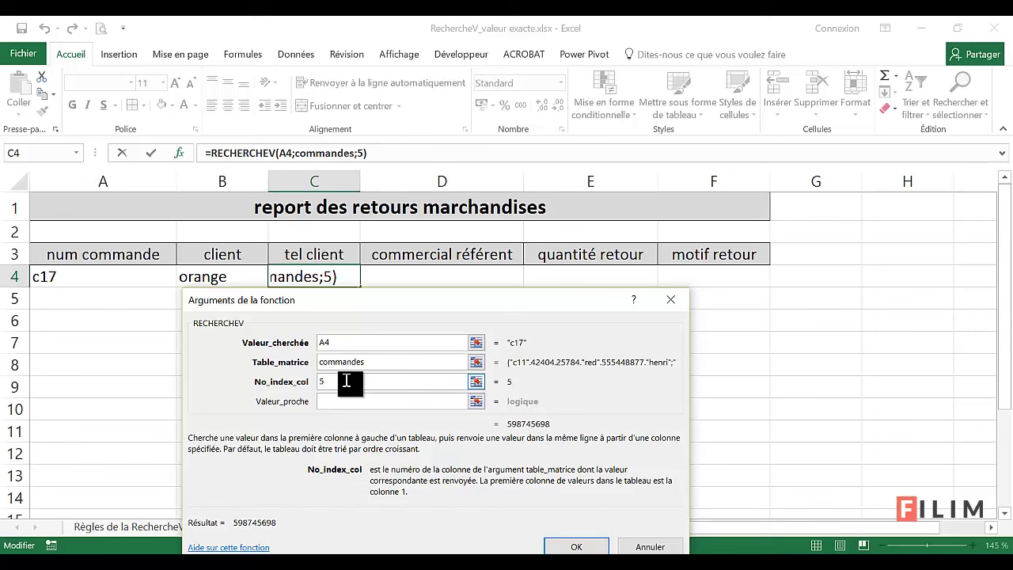
key("Tab")
type("faux")
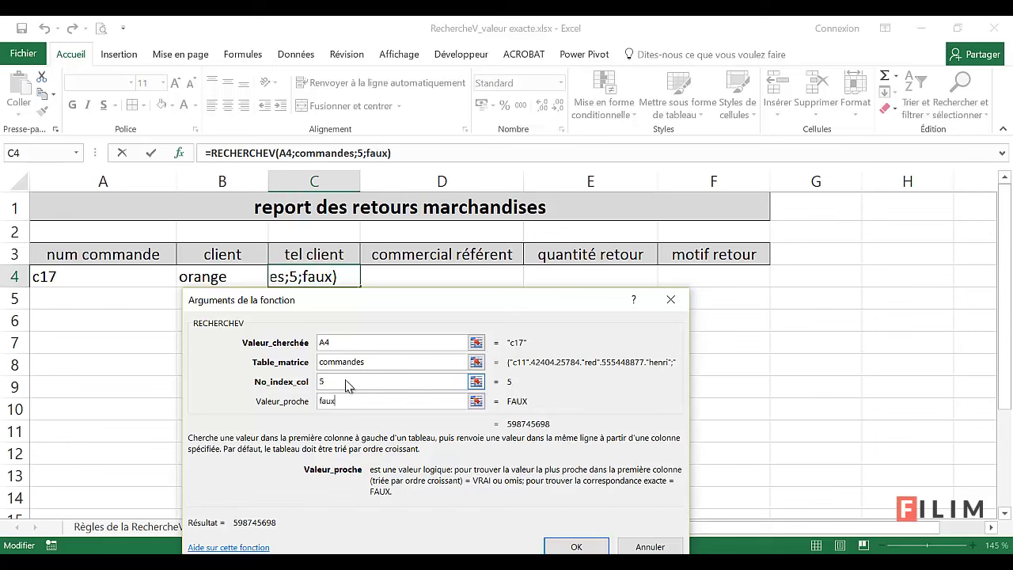
key("Return")
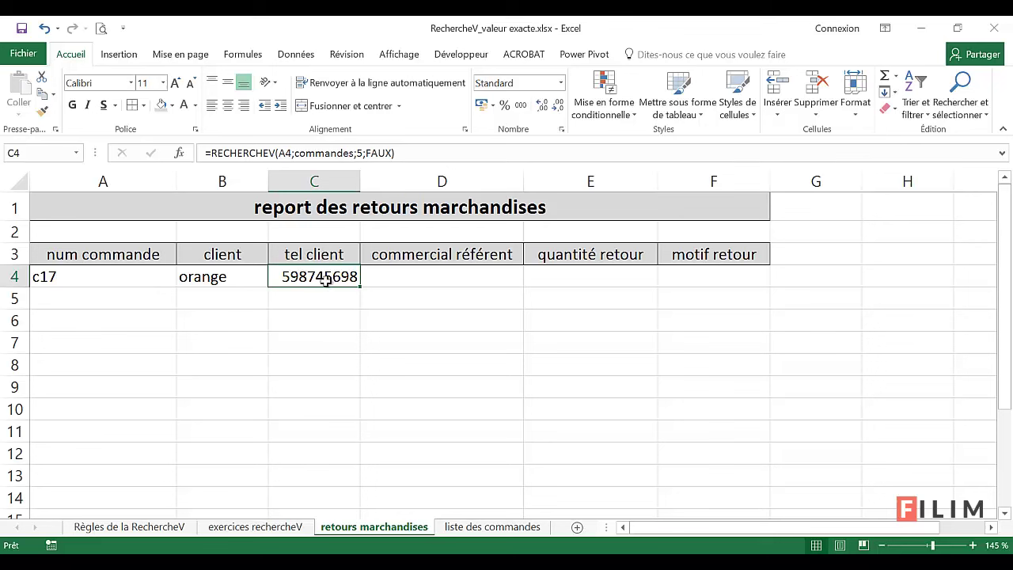
Give column C the Spécial phone number format and widen it to fit the numbers.
left_click(317, 177)
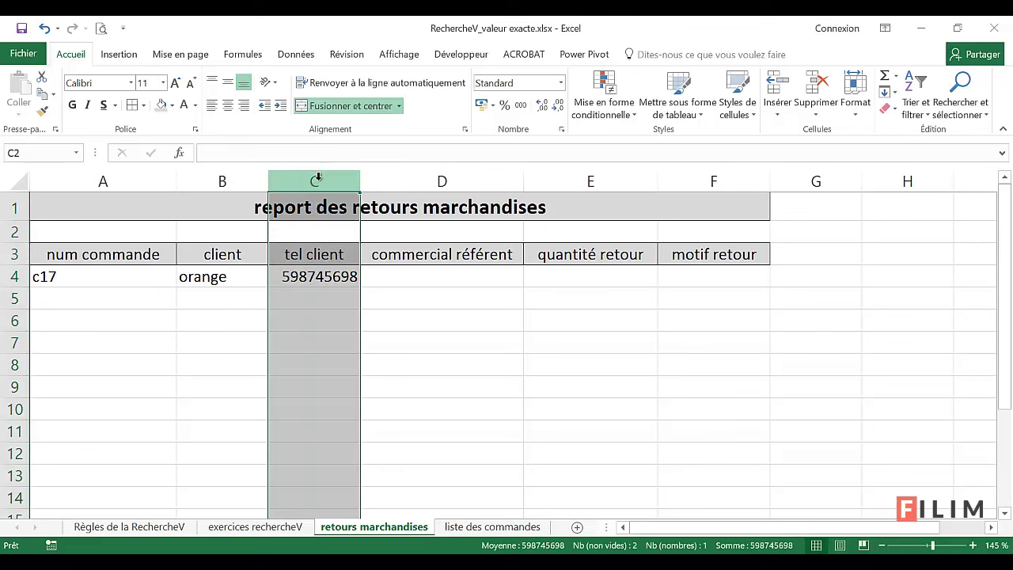
right_click(307, 309)
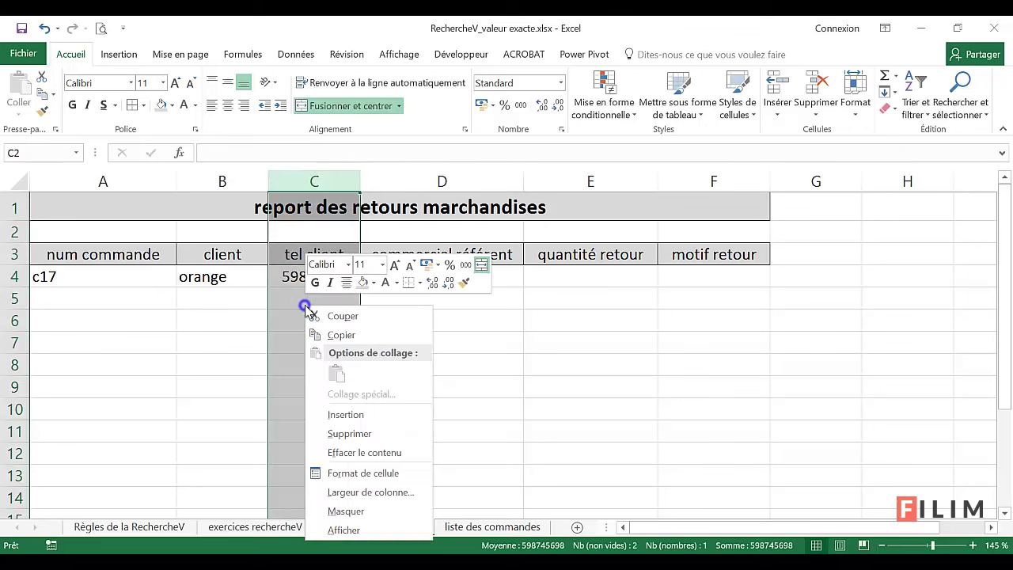
left_click(355, 478)
left_click(198, 346)
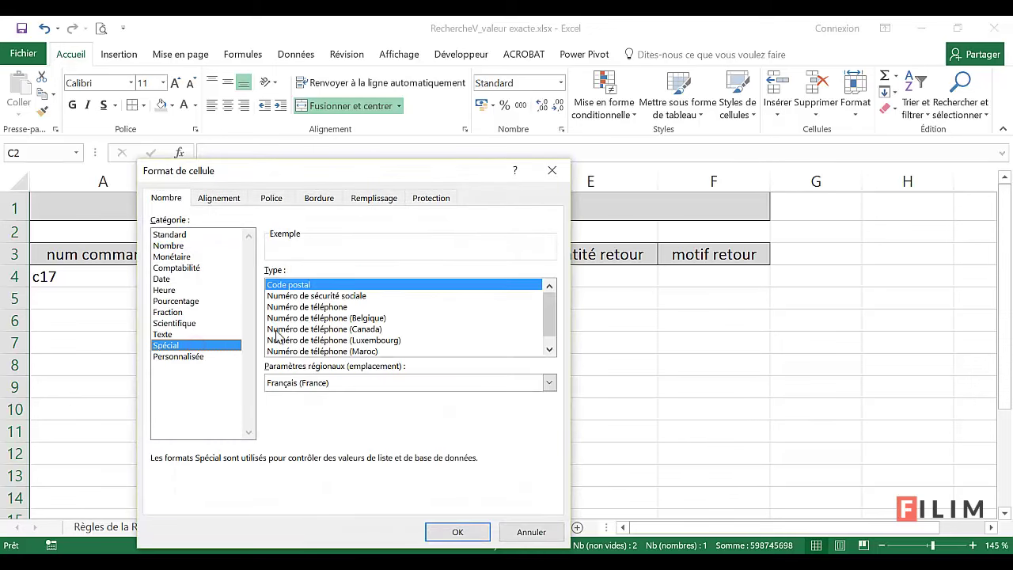
left_click(323, 309)
left_click(461, 532)
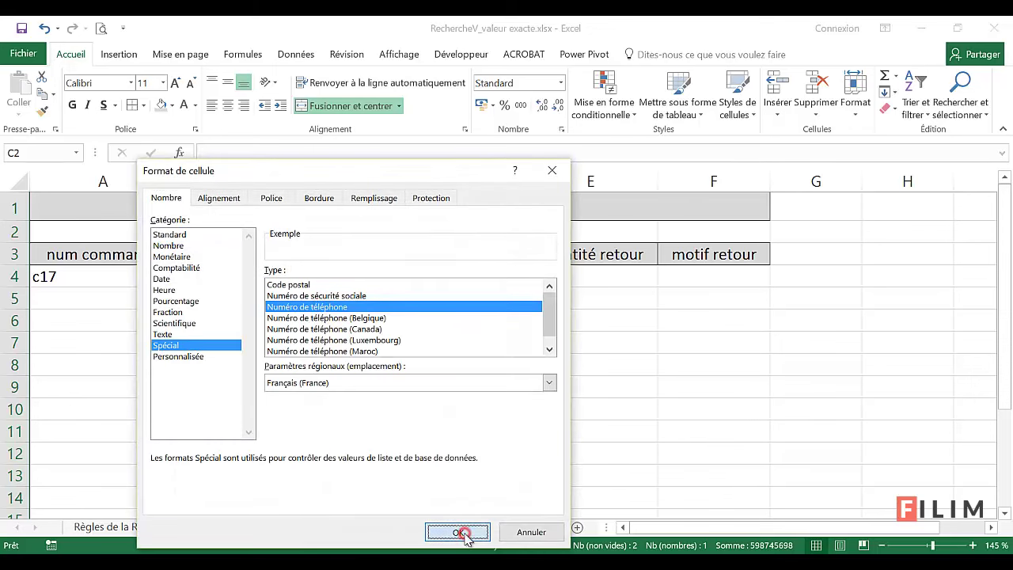
left_click_drag(375, 181, 383, 181)
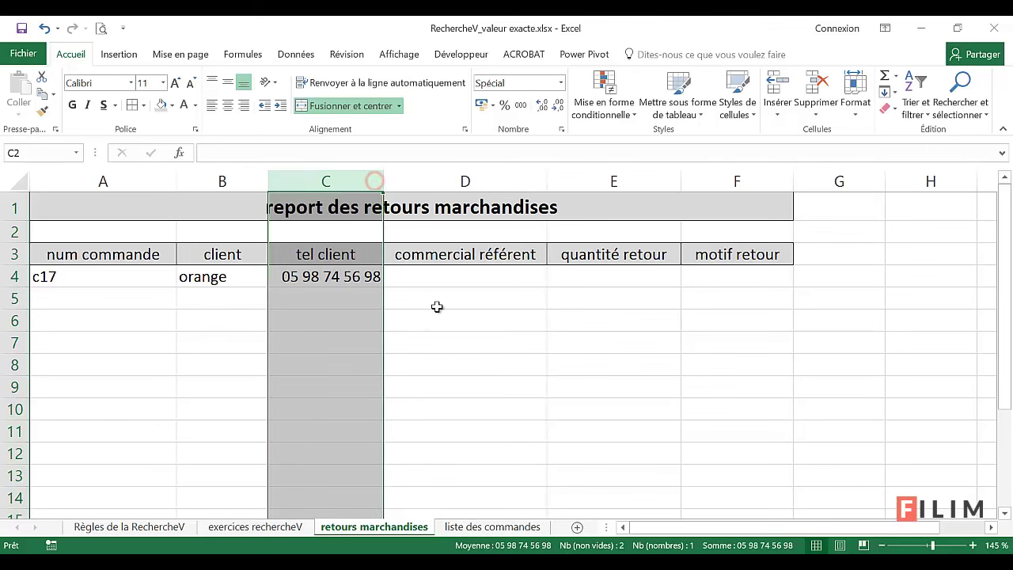
left_click(468, 275)
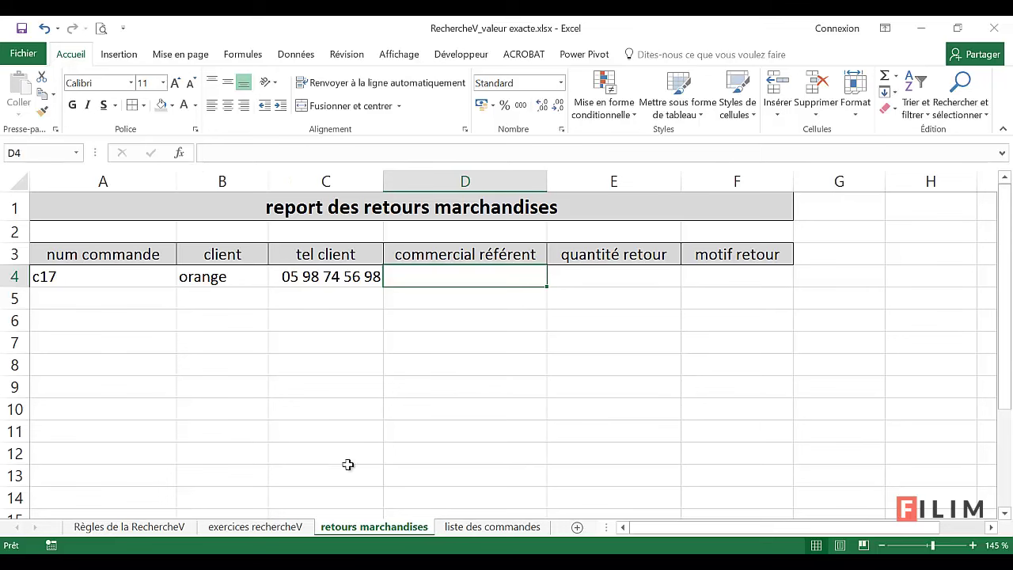
left_click(445, 527)
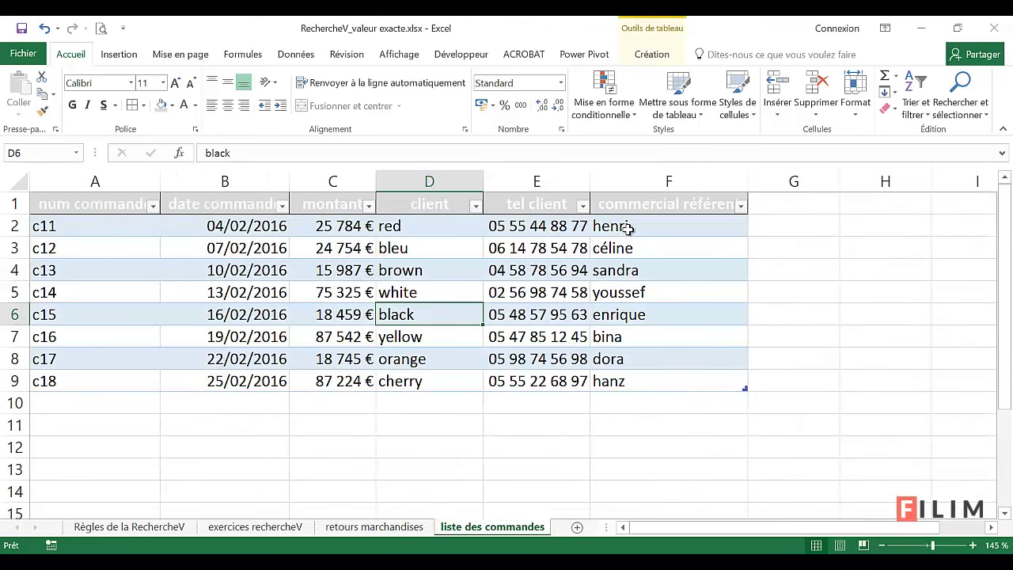
left_click_drag(621, 226, 625, 360)
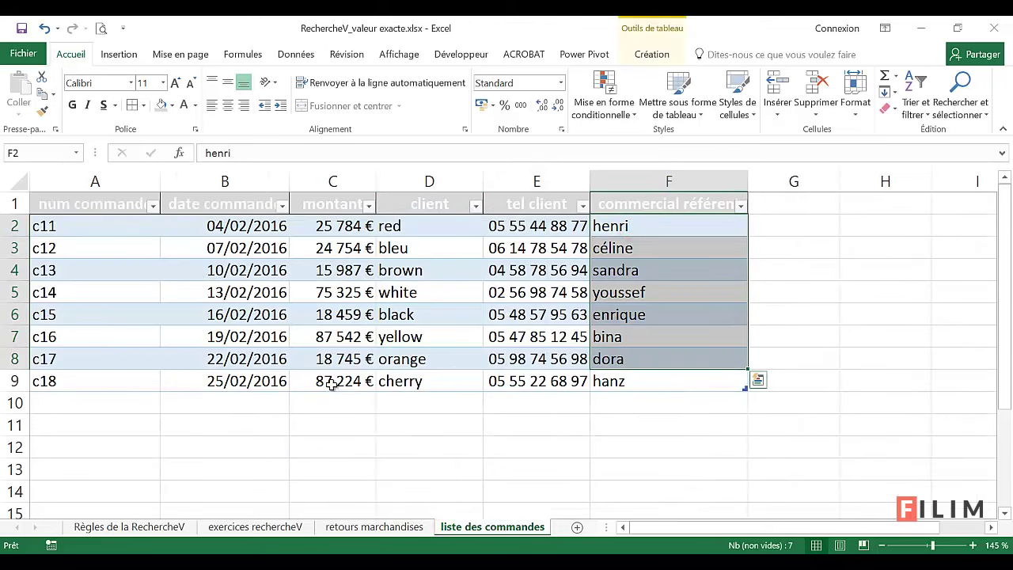
left_click(662, 293)
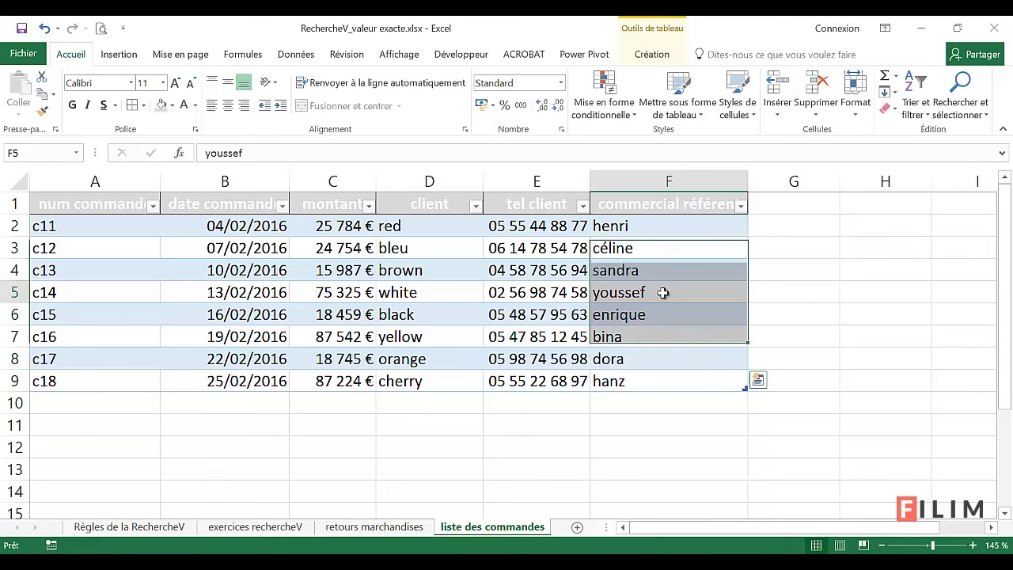
left_click(394, 526)
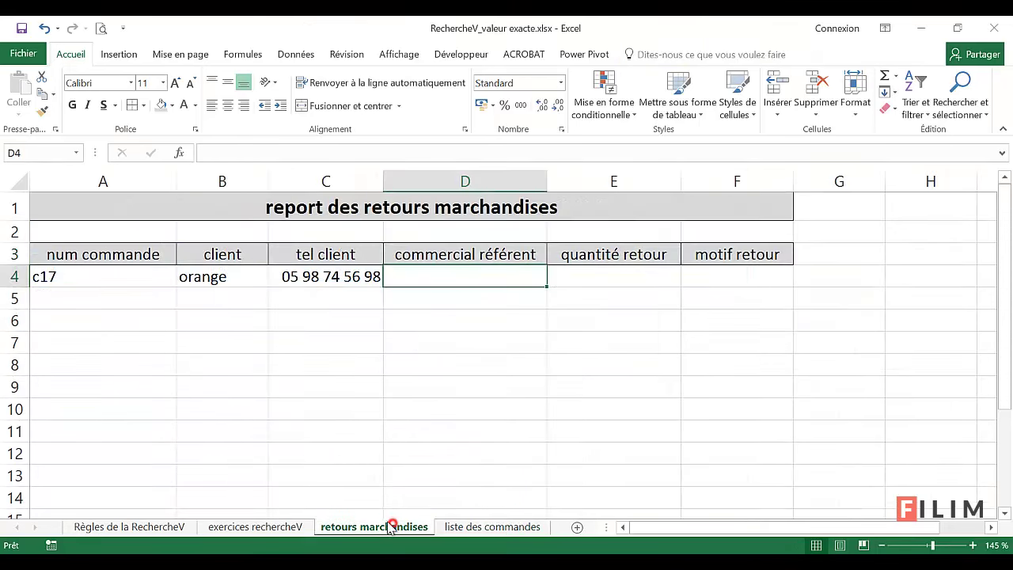
Enter =RECHERCHEV(A4;commandes;6;FAUX) in D4 so the sales rep dora appears.
left_click(180, 153)
double_click(369, 364)
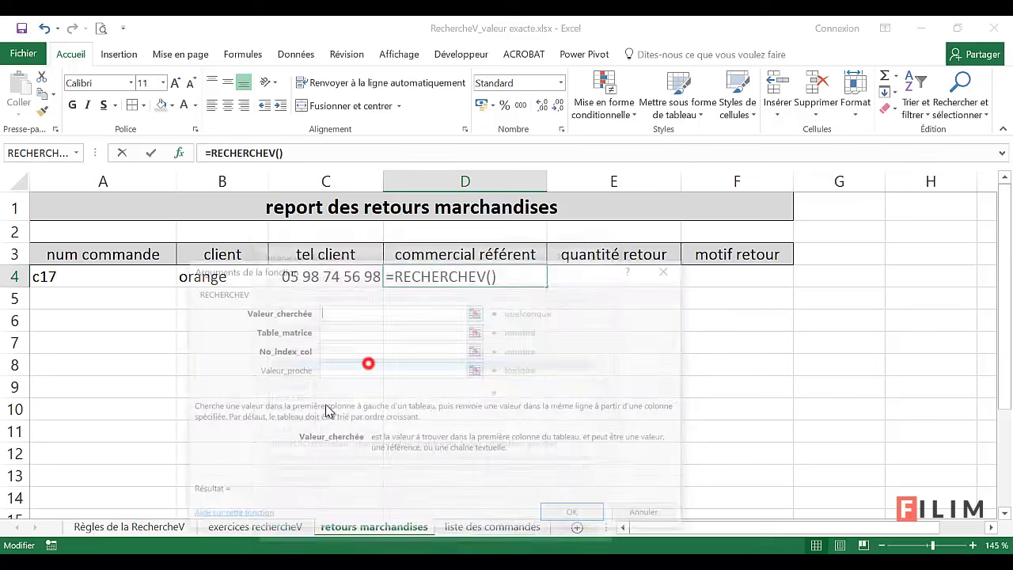
left_click_drag(388, 276, 357, 305)
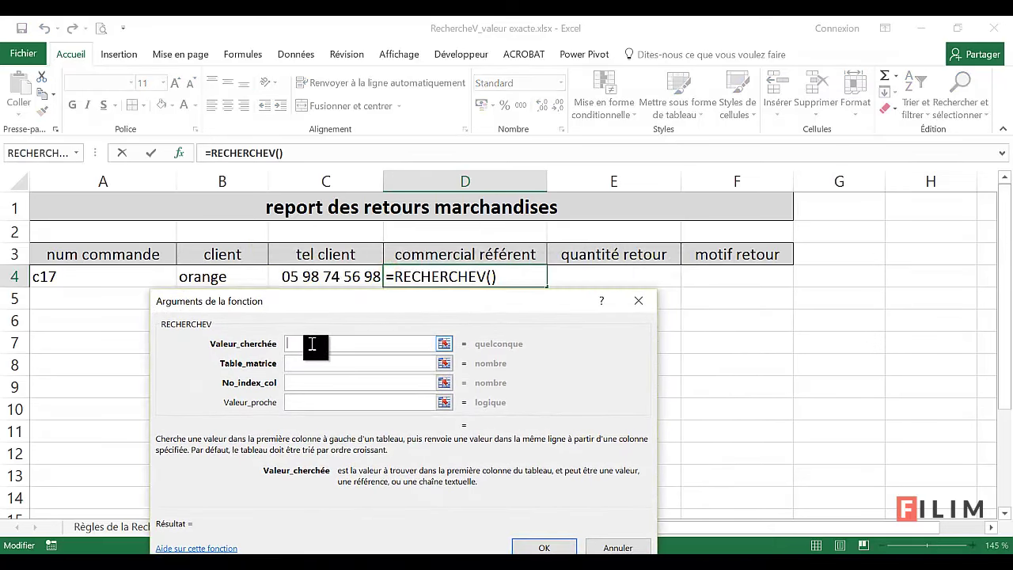
left_click(309, 343)
left_click(108, 279)
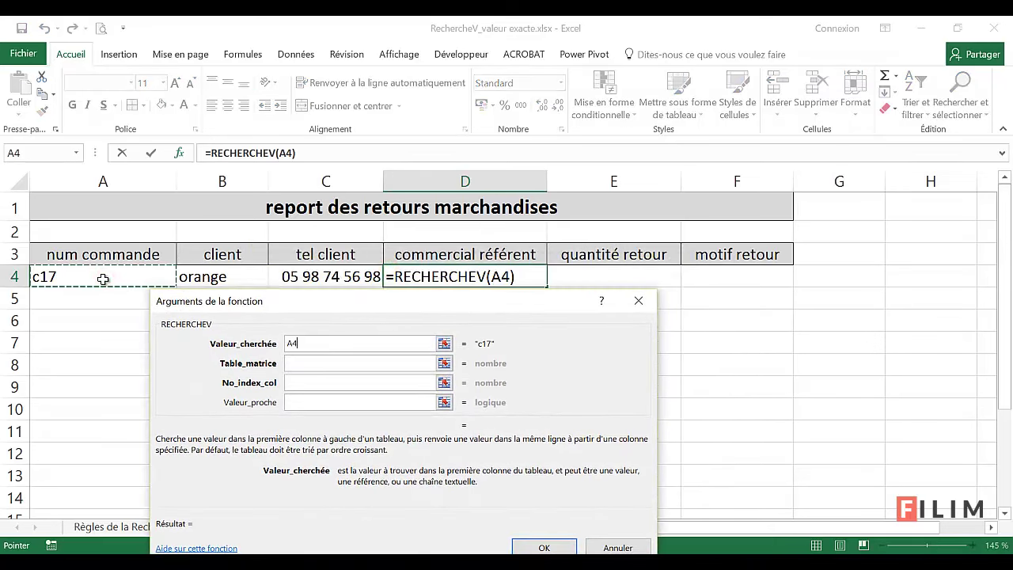
left_click(321, 362)
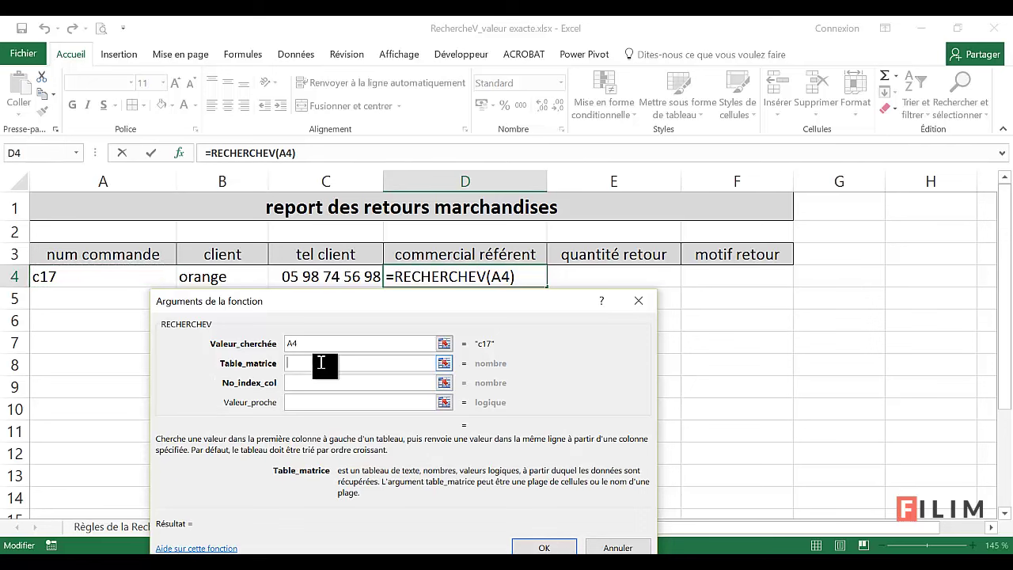
type("commandes")
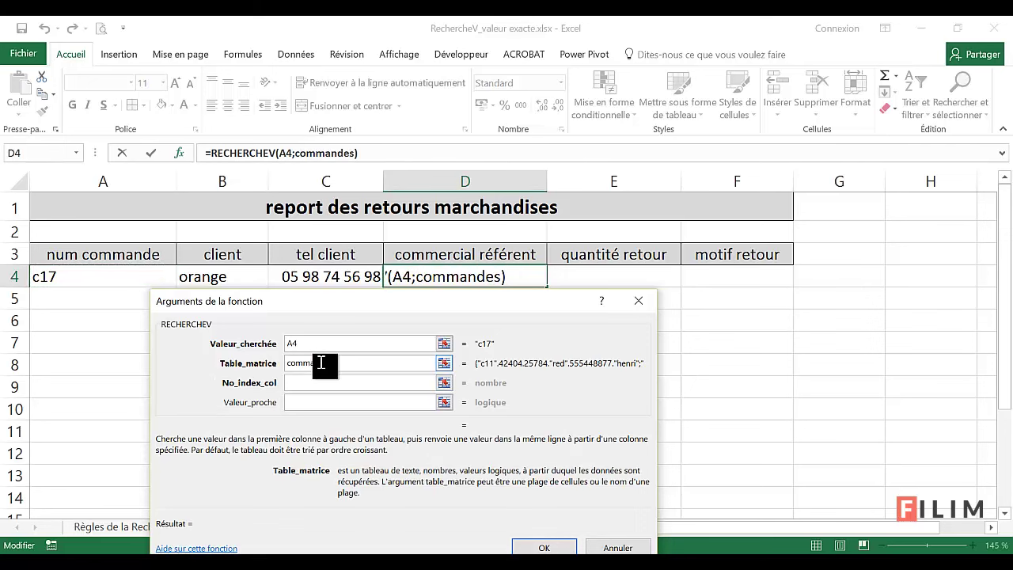
left_click(313, 386)
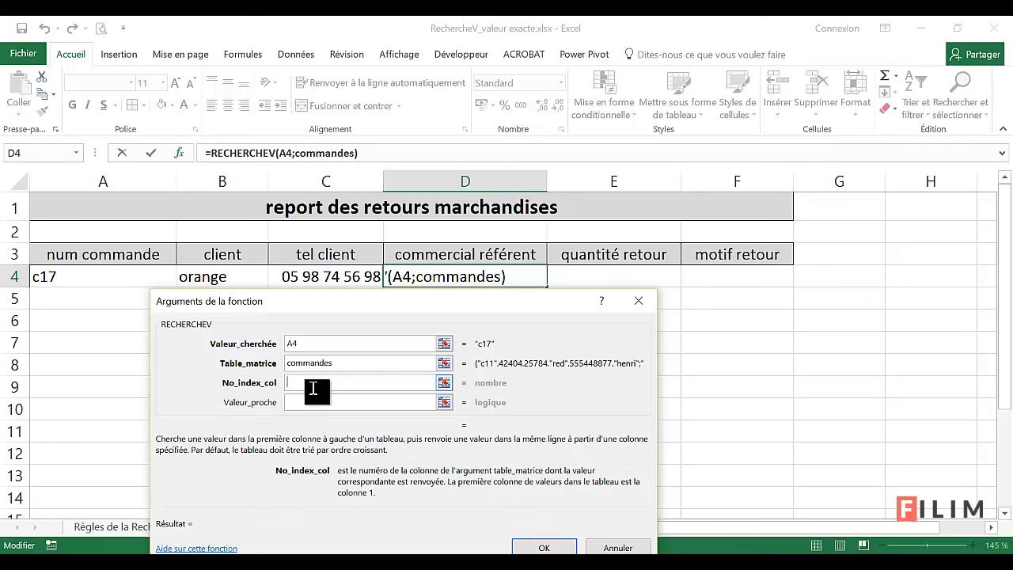
type("6")
key("Tab")
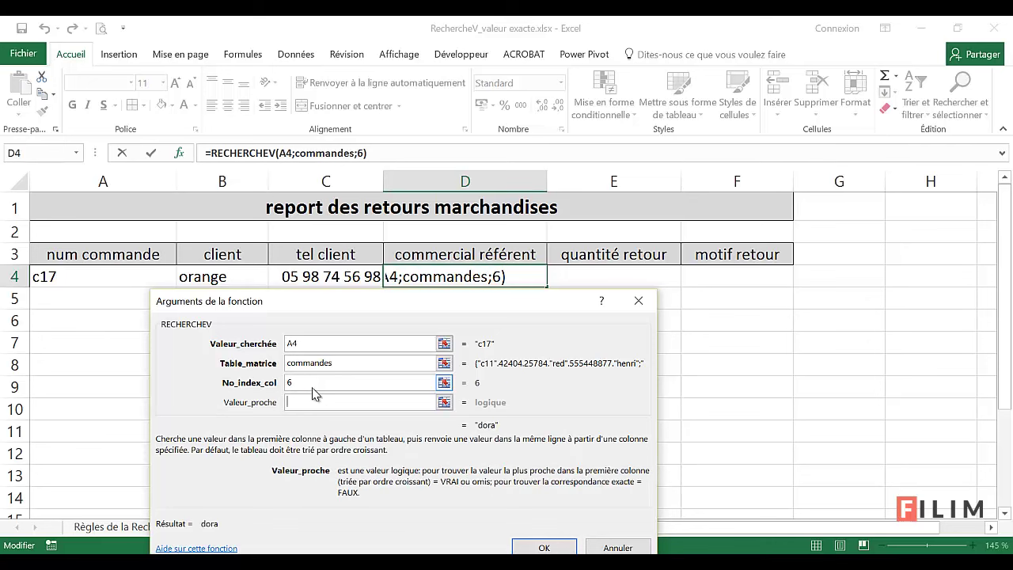
type("faux")
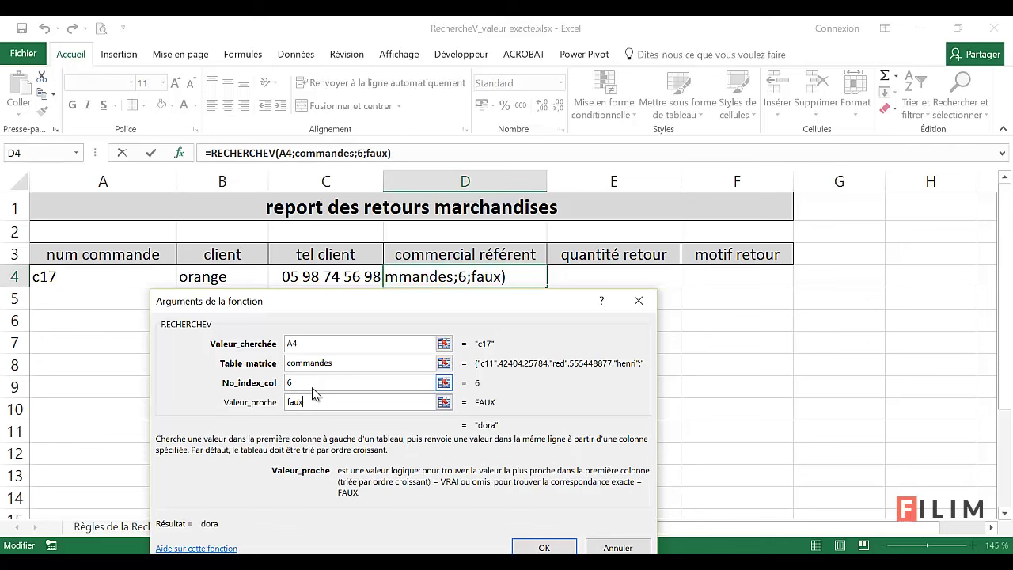
key("Return")
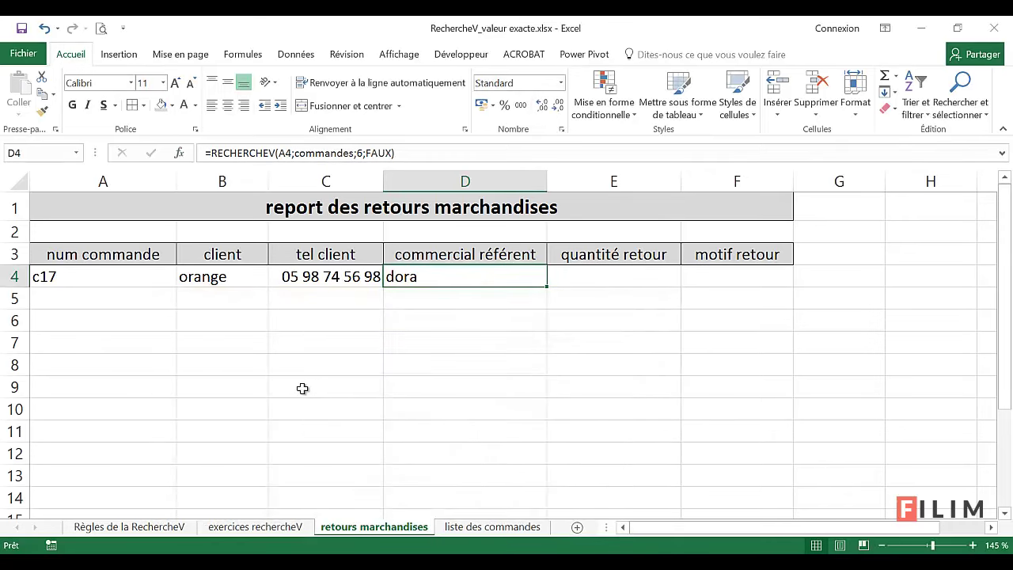
left_click(15, 276)
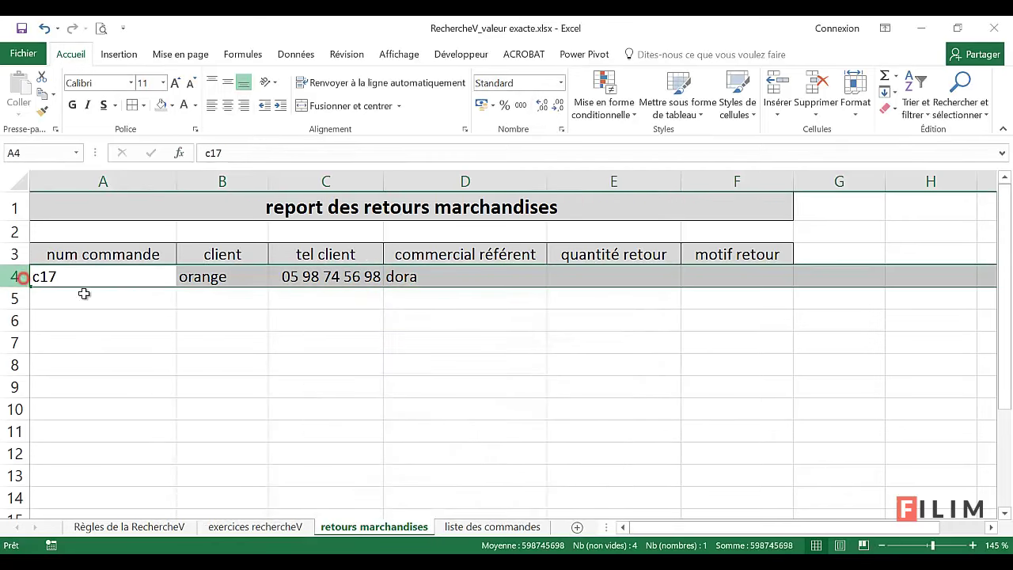
left_click(465, 526)
left_click(14, 359)
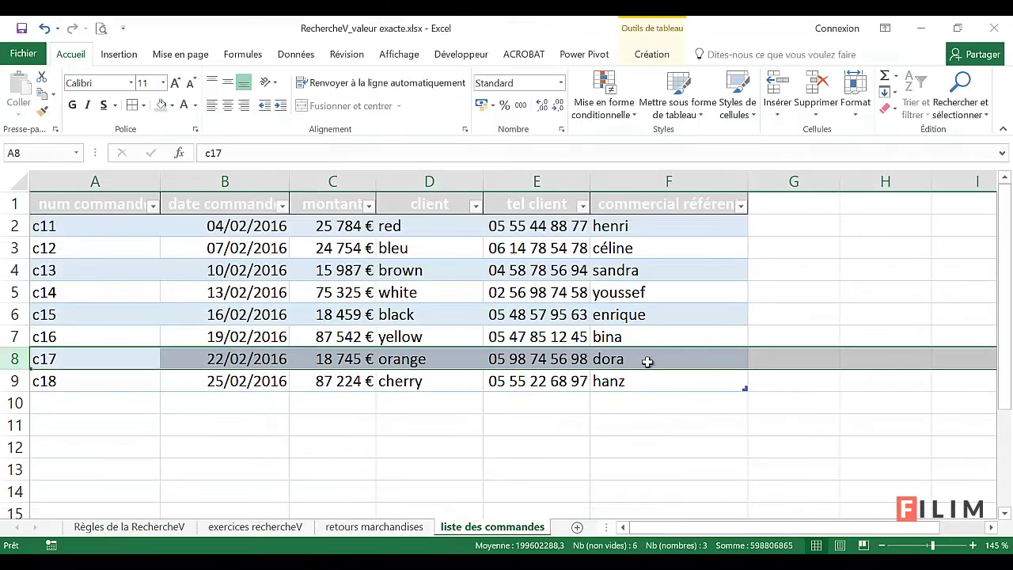
left_click(486, 456)
left_click(378, 524)
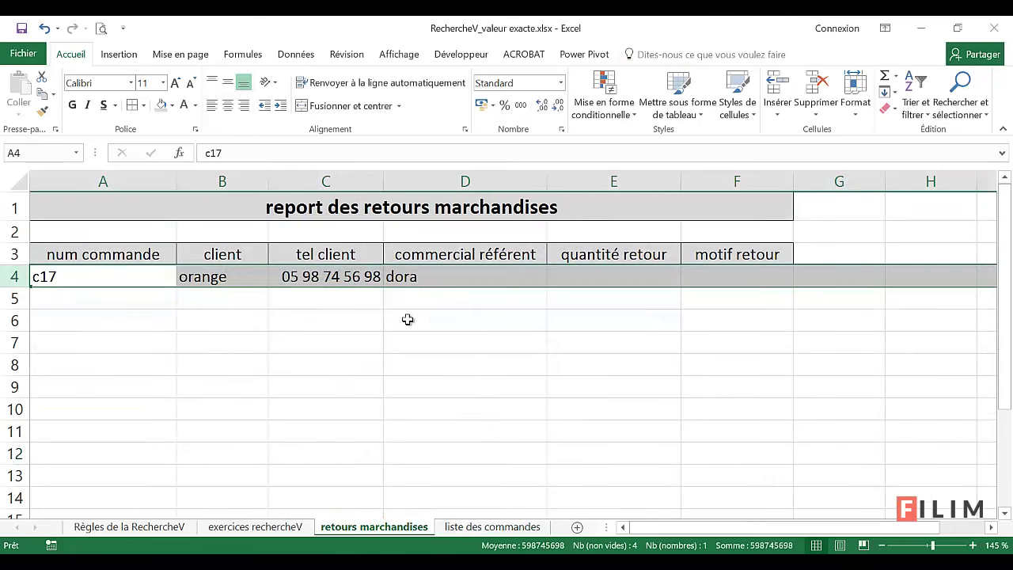
left_click(321, 319)
Fill the B4:D4 lookup formulas down through row 10.
left_click_drag(242, 276, 445, 276)
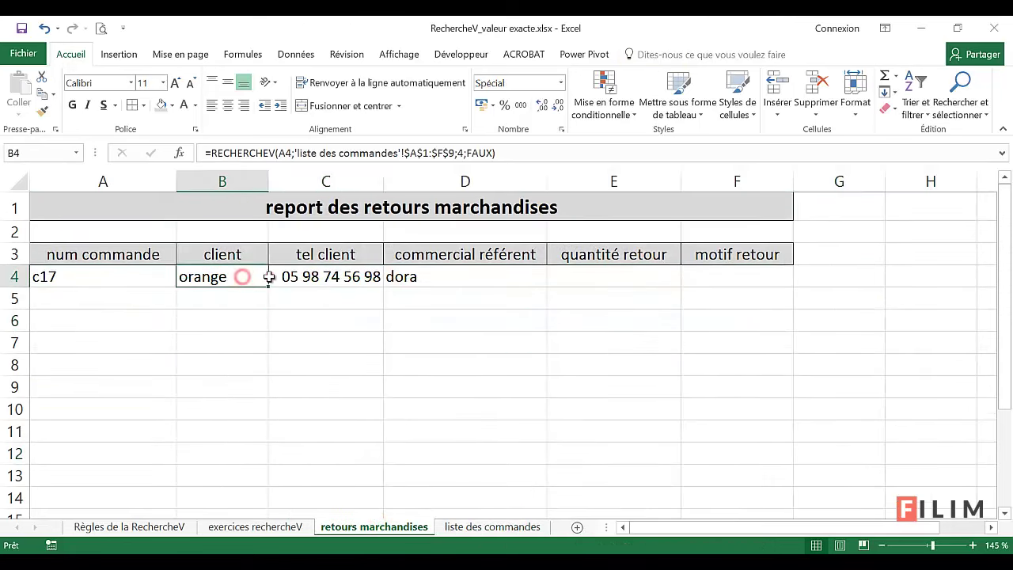
left_click_drag(546, 285, 546, 412)
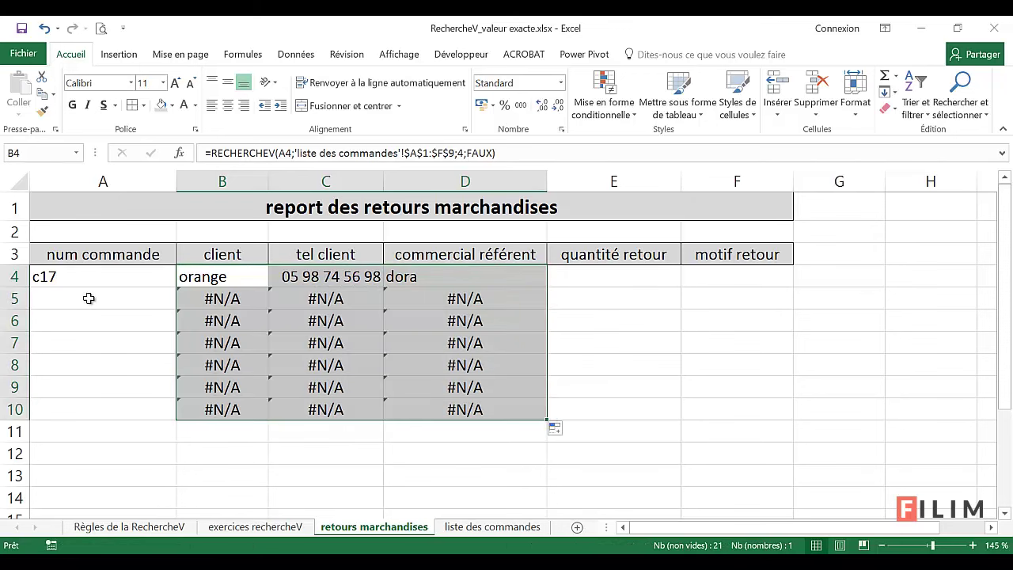
left_click(238, 299)
left_click(329, 298)
left_click(436, 301)
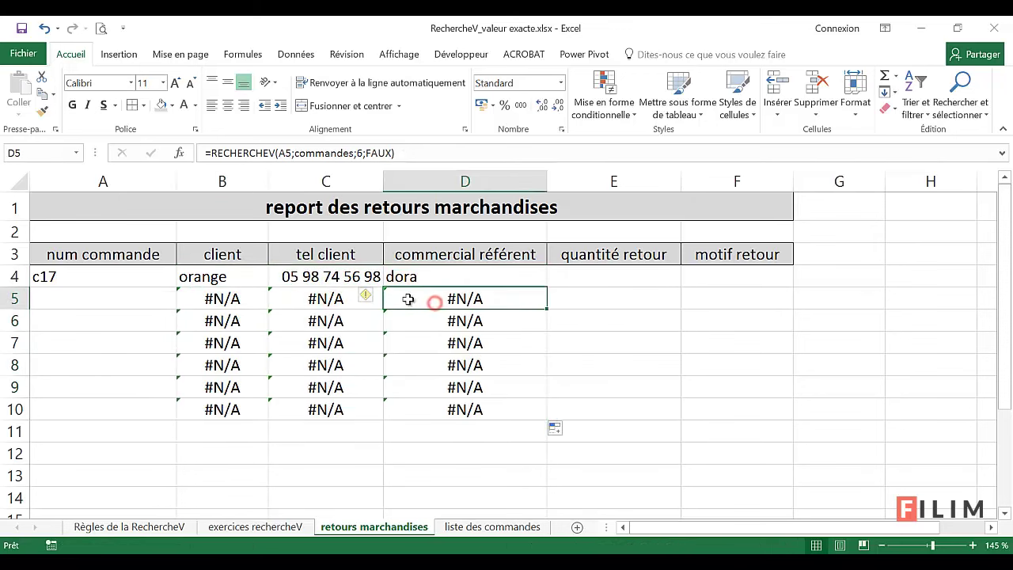
left_click(124, 301)
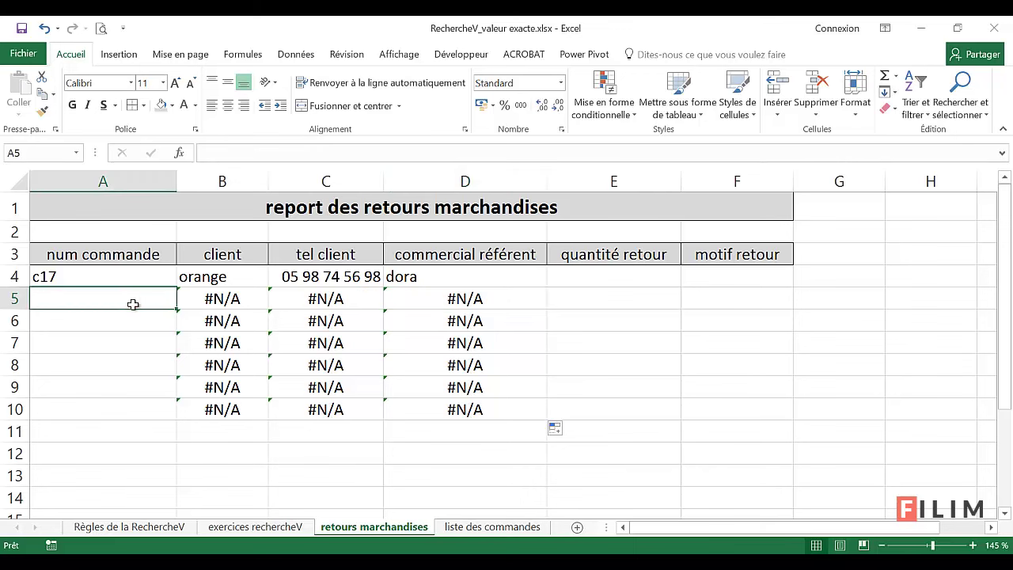
Enter order numbers c14, c18 and c11 into A5, A6 and A7.
type("c174")
key("Return")
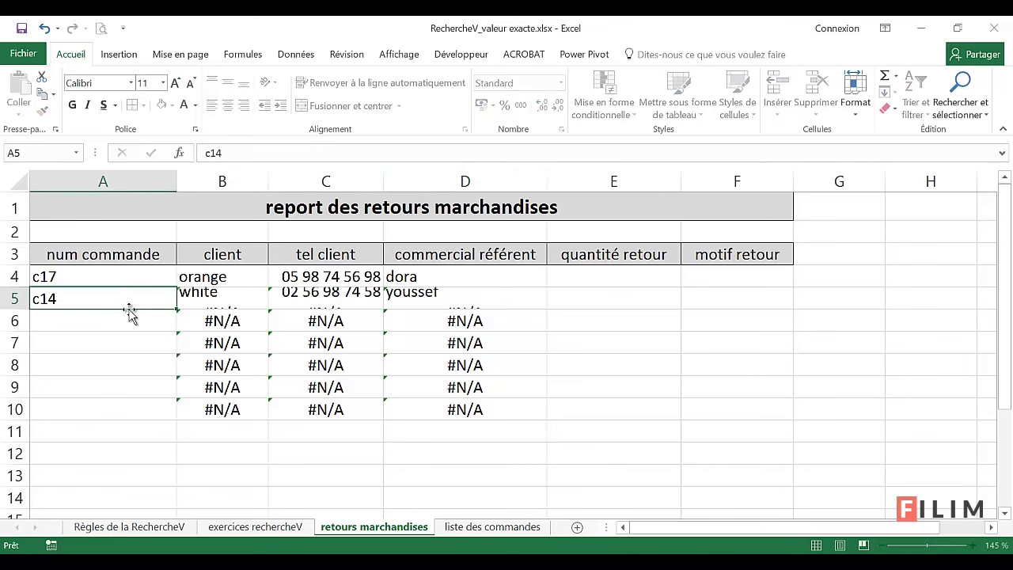
type("c18")
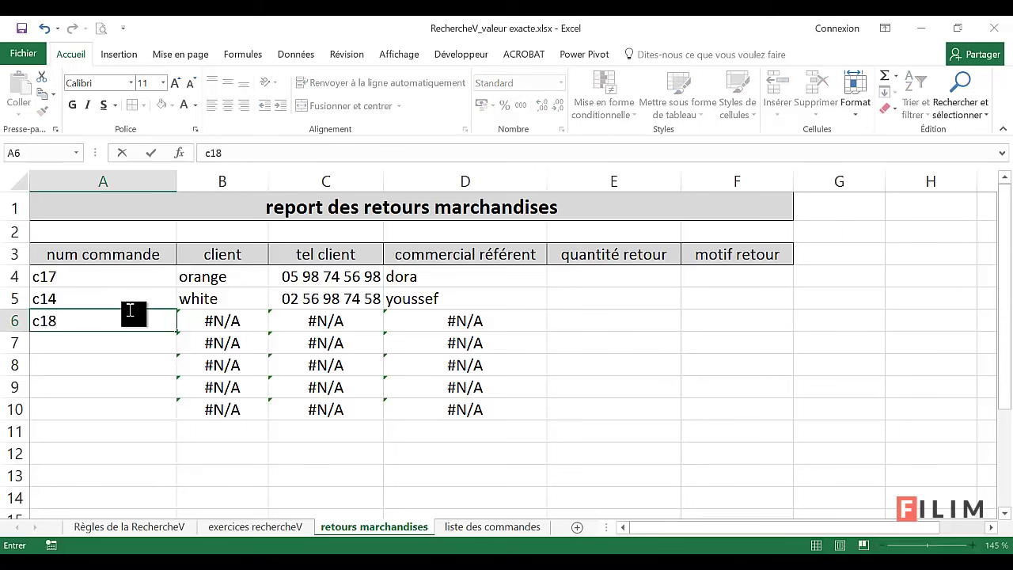
key("Return")
type("c11")
key("Return")
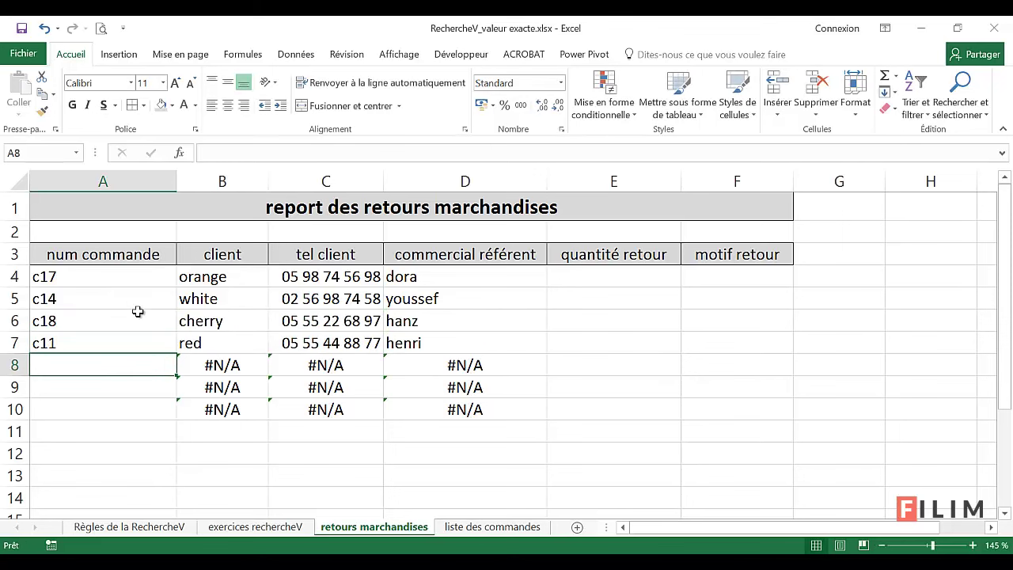
left_click_drag(221, 366, 475, 410)
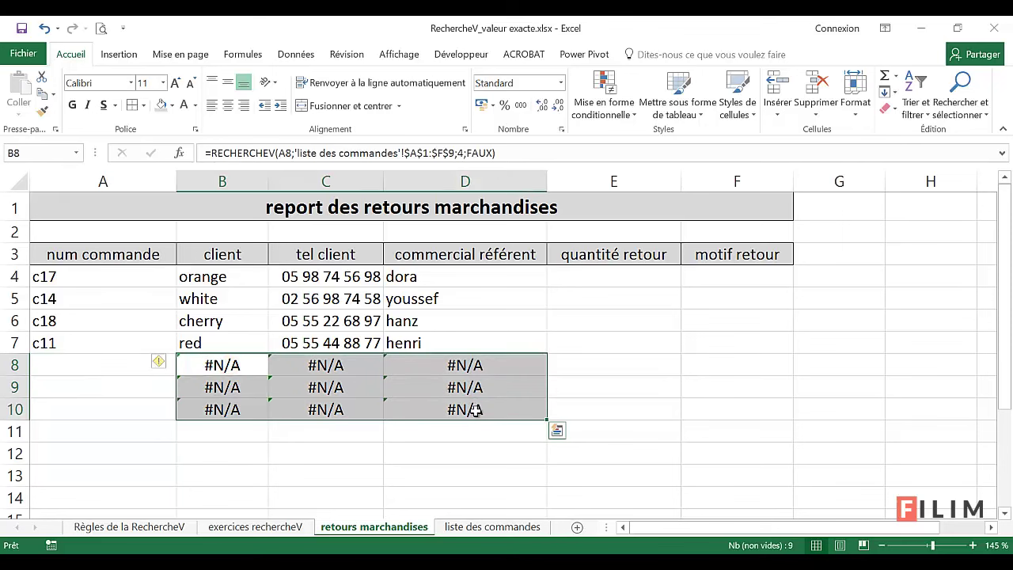
Delete the #N/A formulas in B8:D10.
key("Delete")
left_click(502, 388)
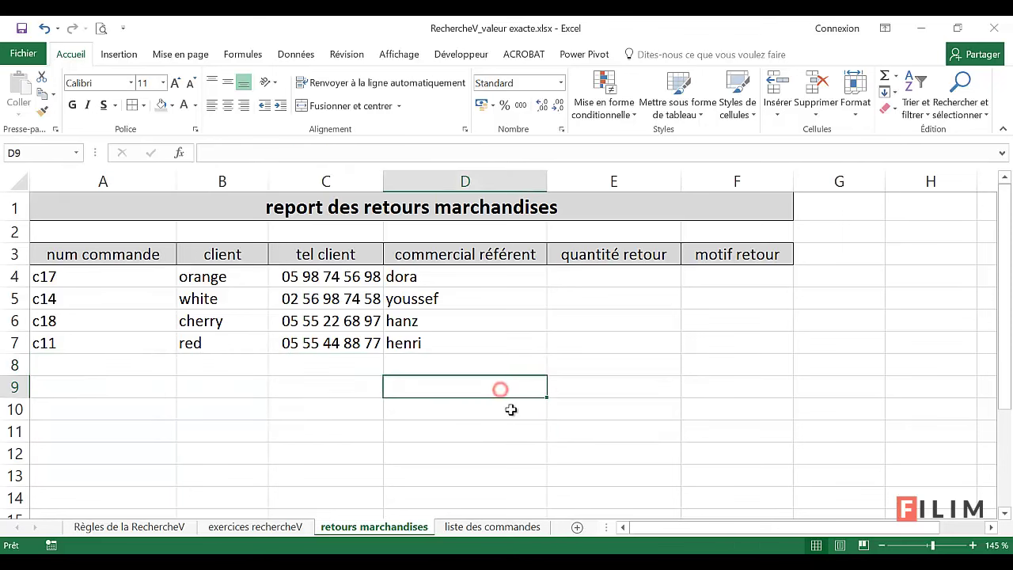